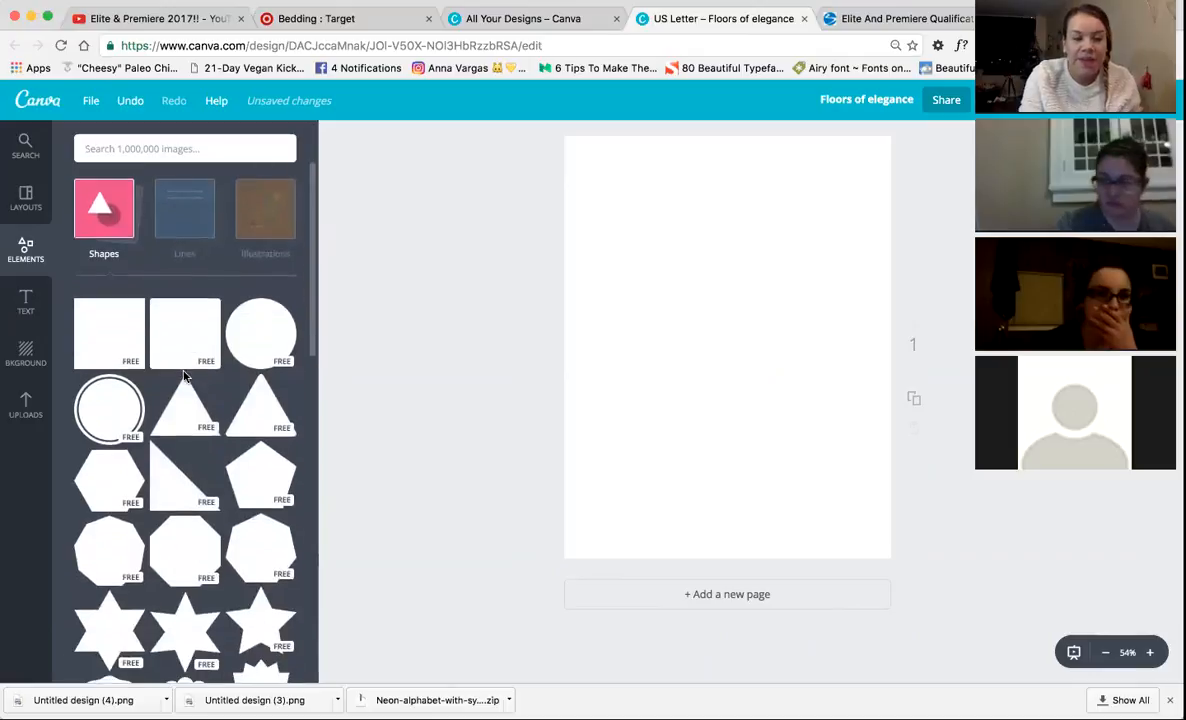
Add a square shape at the page's upper-left corner and enlarge it until it covers the whole page.
left_click(112, 331)
scroll(657, 321, "up", 1)
left_click_drag(656, 326, 630, 257)
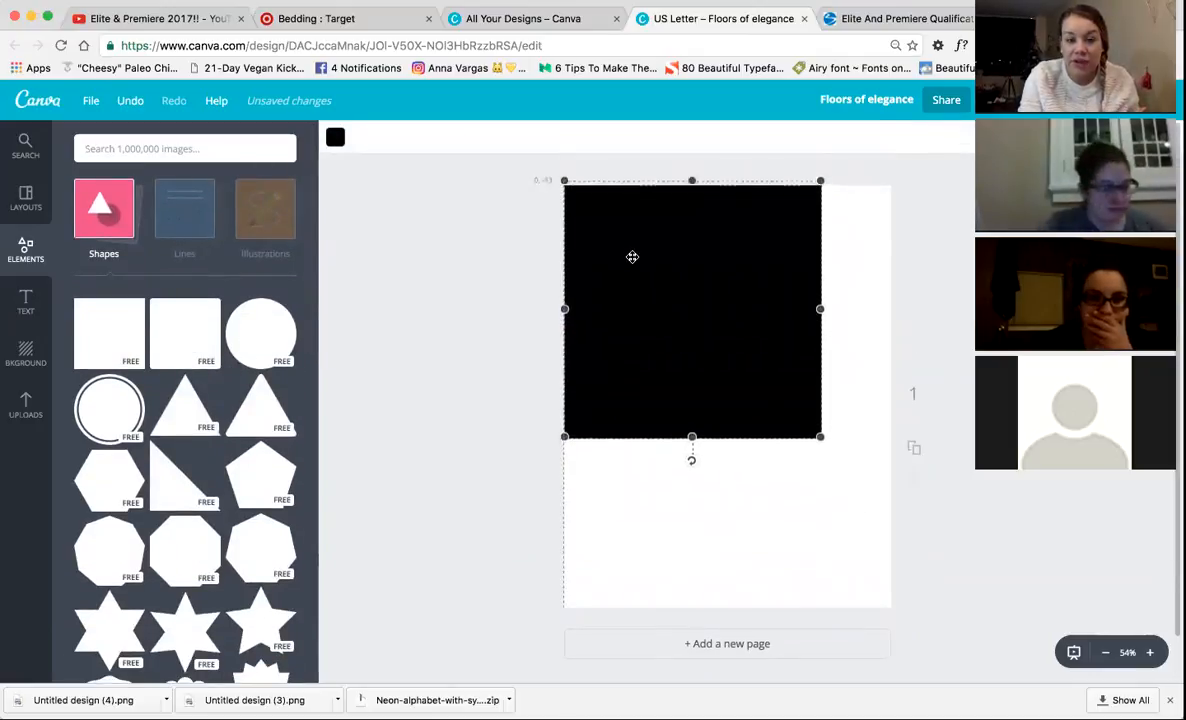
left_click_drag(818, 437, 933, 670)
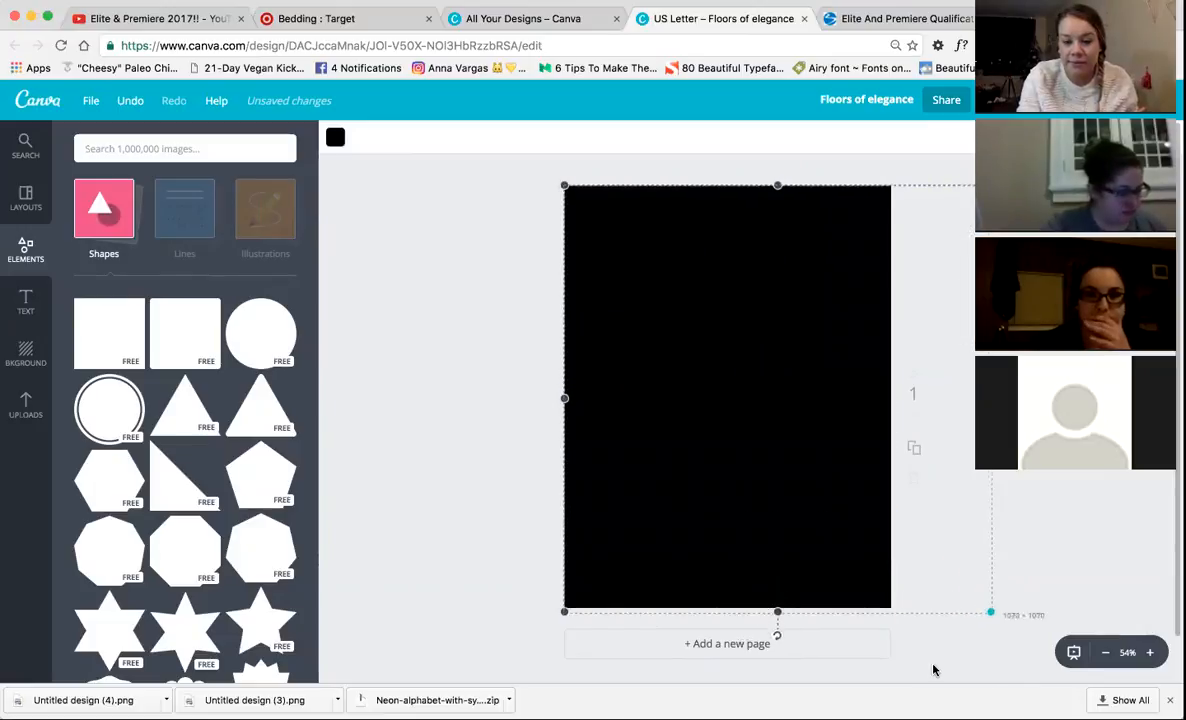
Recolour the black square covering the page to teal.
left_click(335, 137)
left_click(380, 210)
left_click(465, 541)
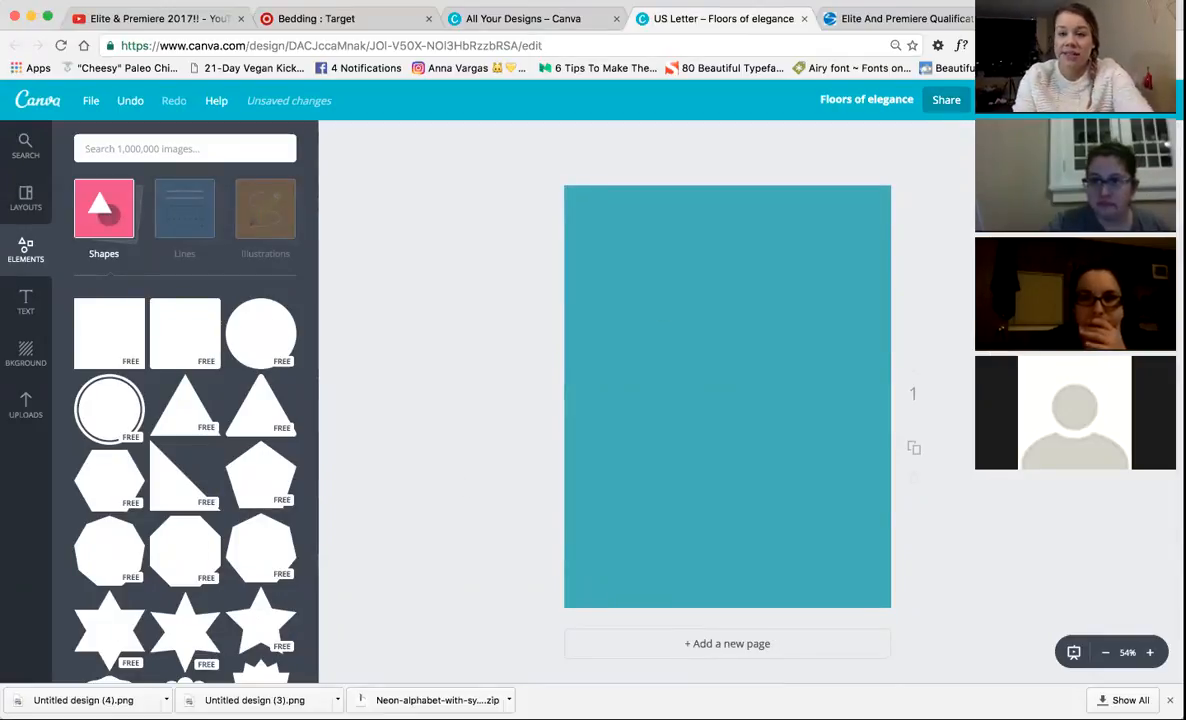
Open Pinterest in a new browser tab, view the Circle Studs earring pin and bring up its image options.
key("ctrl+t")
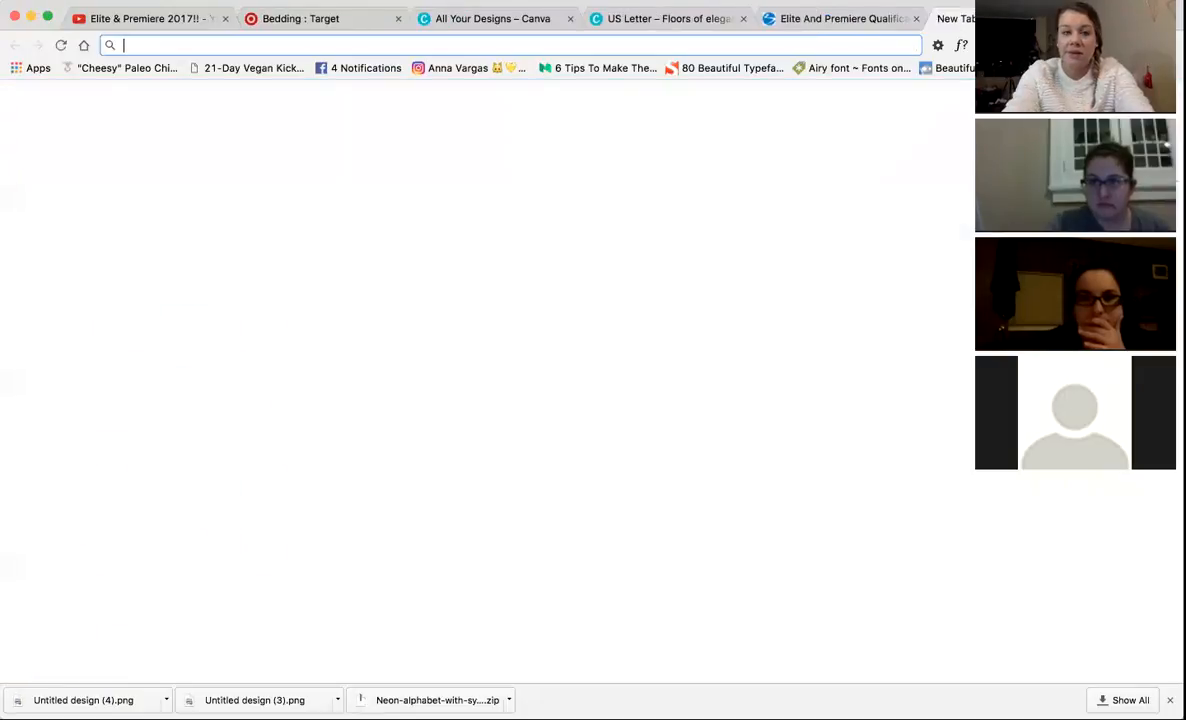
type("p")
key("Return")
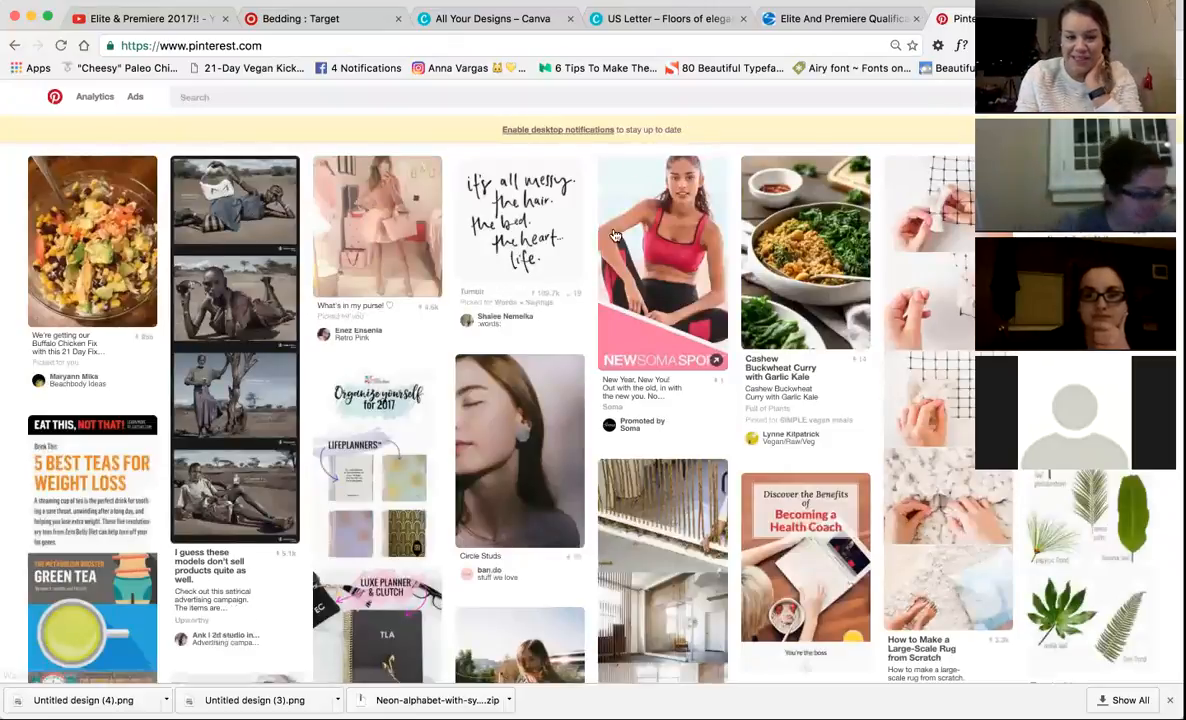
scroll(615, 287, "down", 2)
scroll(615, 287, "down", 1)
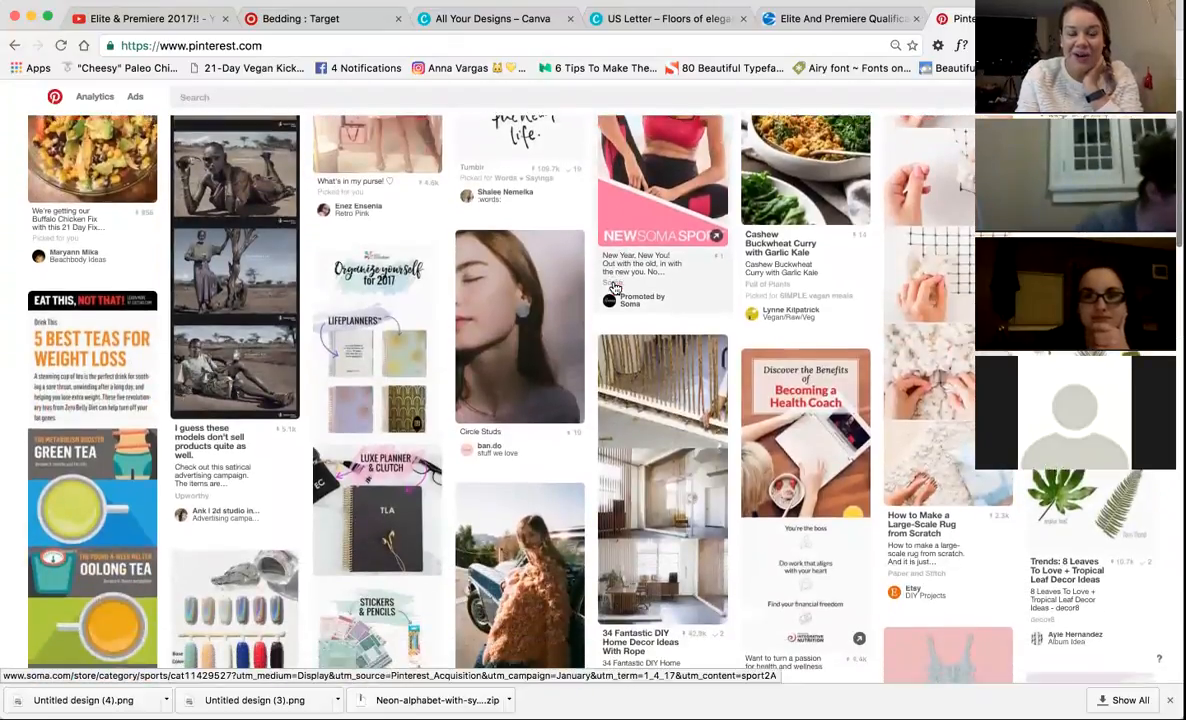
scroll(546, 322, "down", 2)
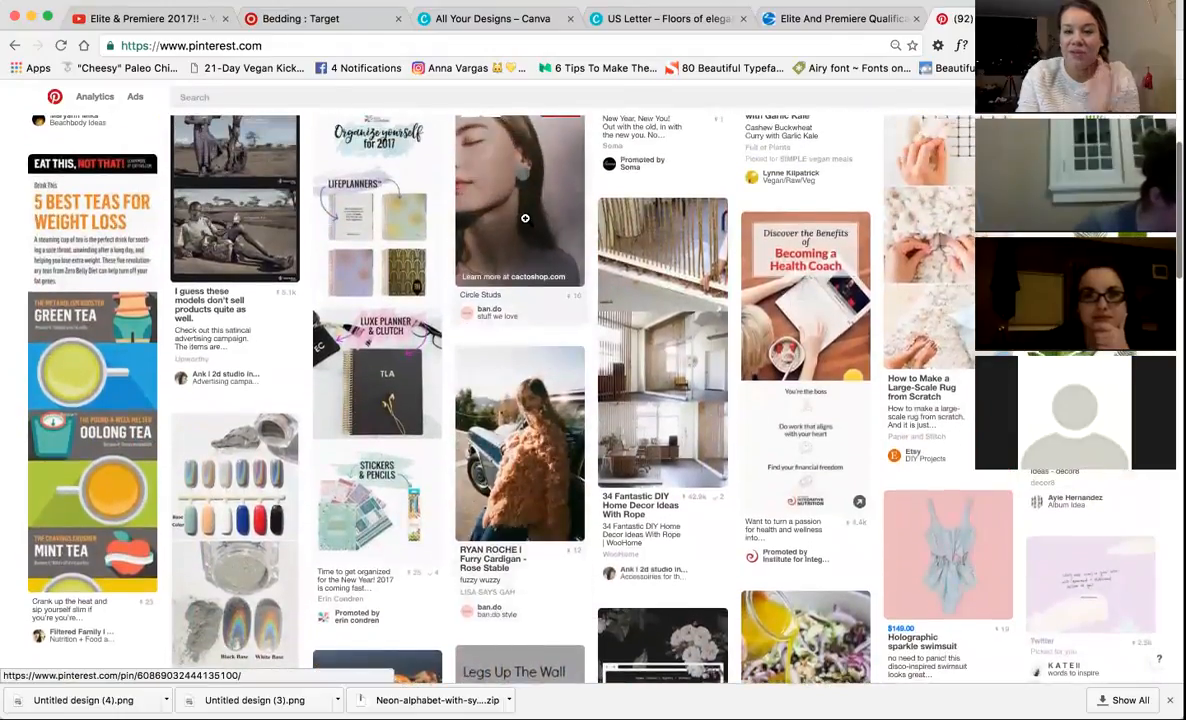
left_click(524, 220)
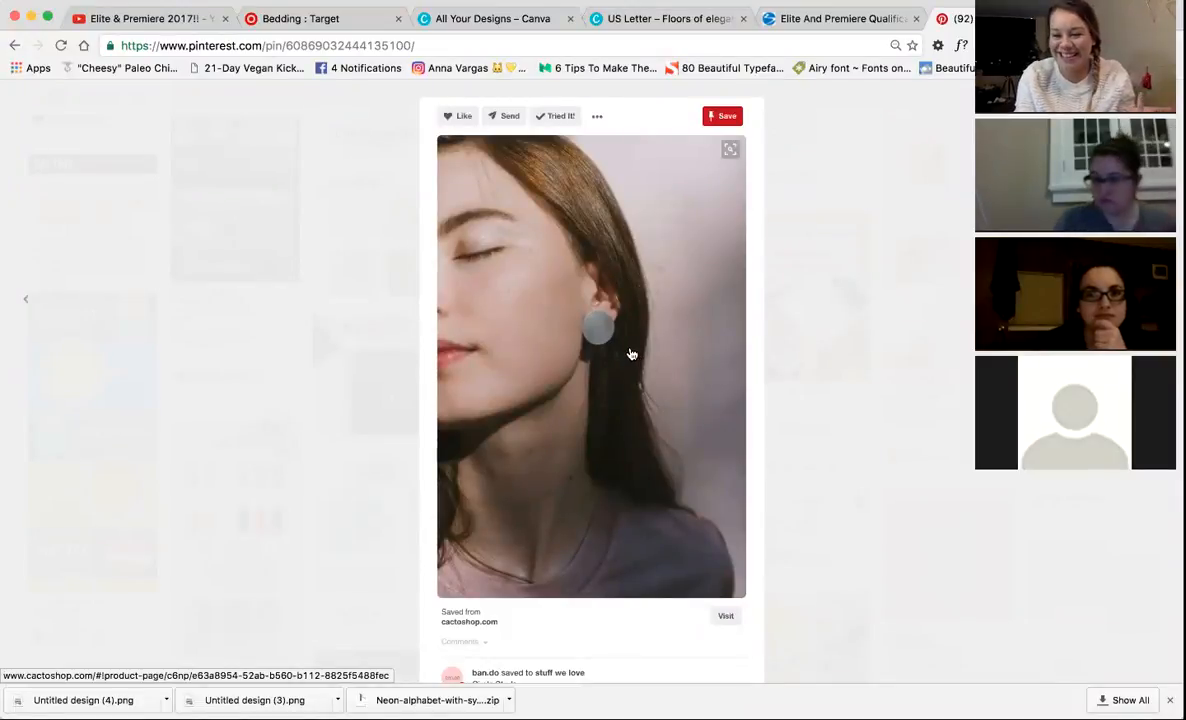
right_click(561, 298)
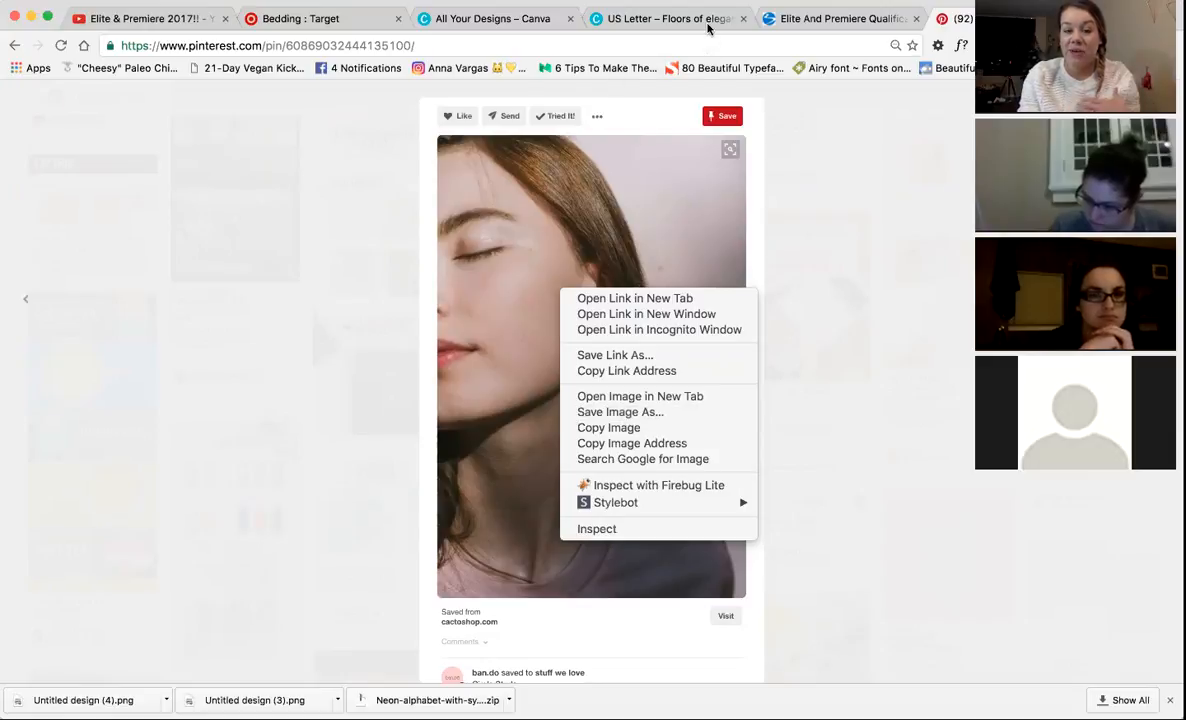
Return to the Floors of elegance design in Canva and add the uploaded photo of the woman in a pink dress.
left_click(706, 24)
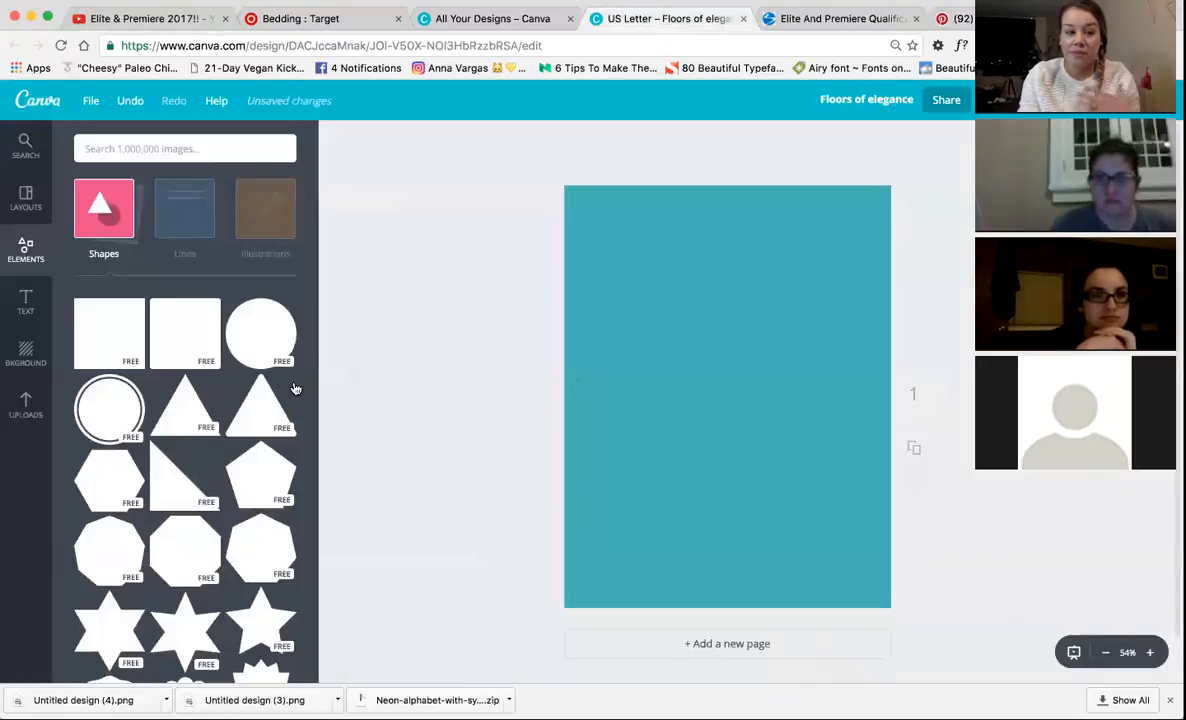
left_click(24, 405)
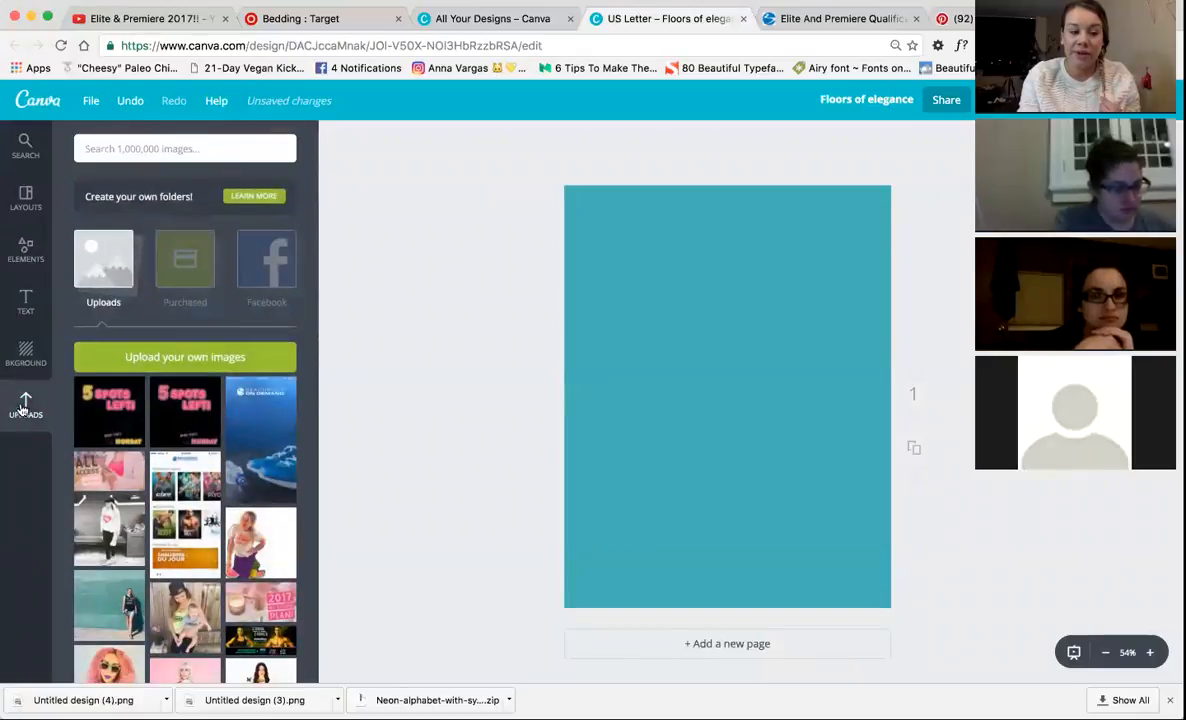
scroll(203, 289, "down", 1)
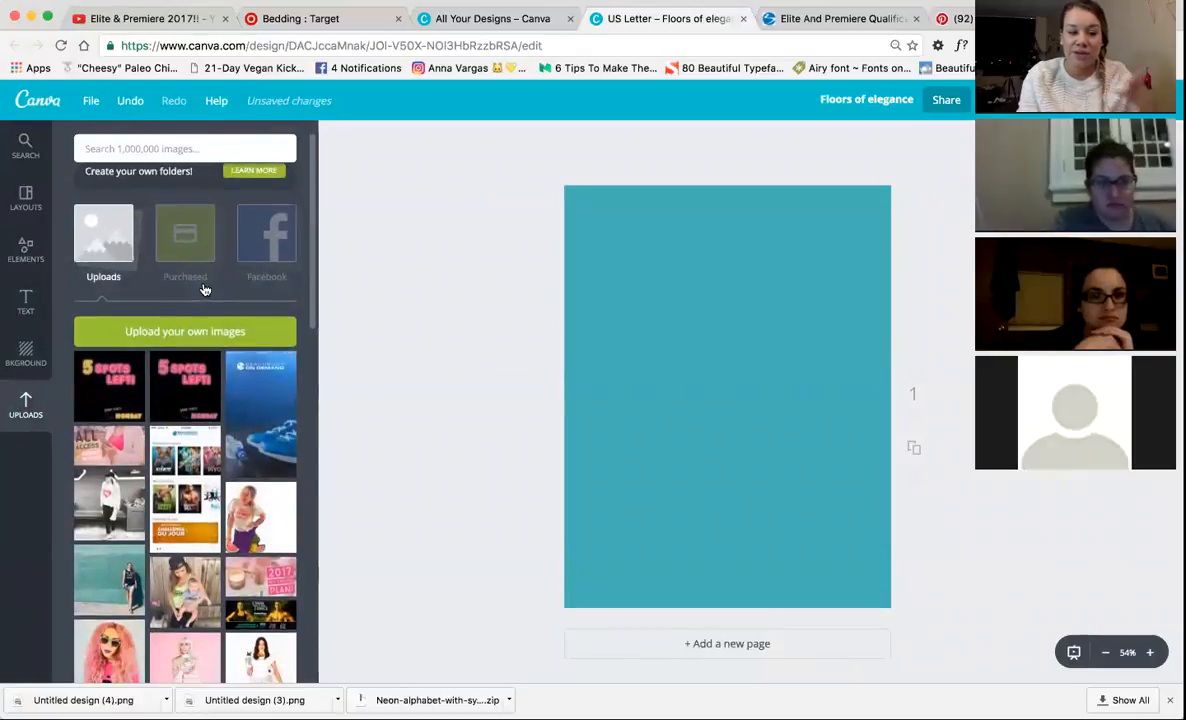
scroll(205, 480, "down", 10)
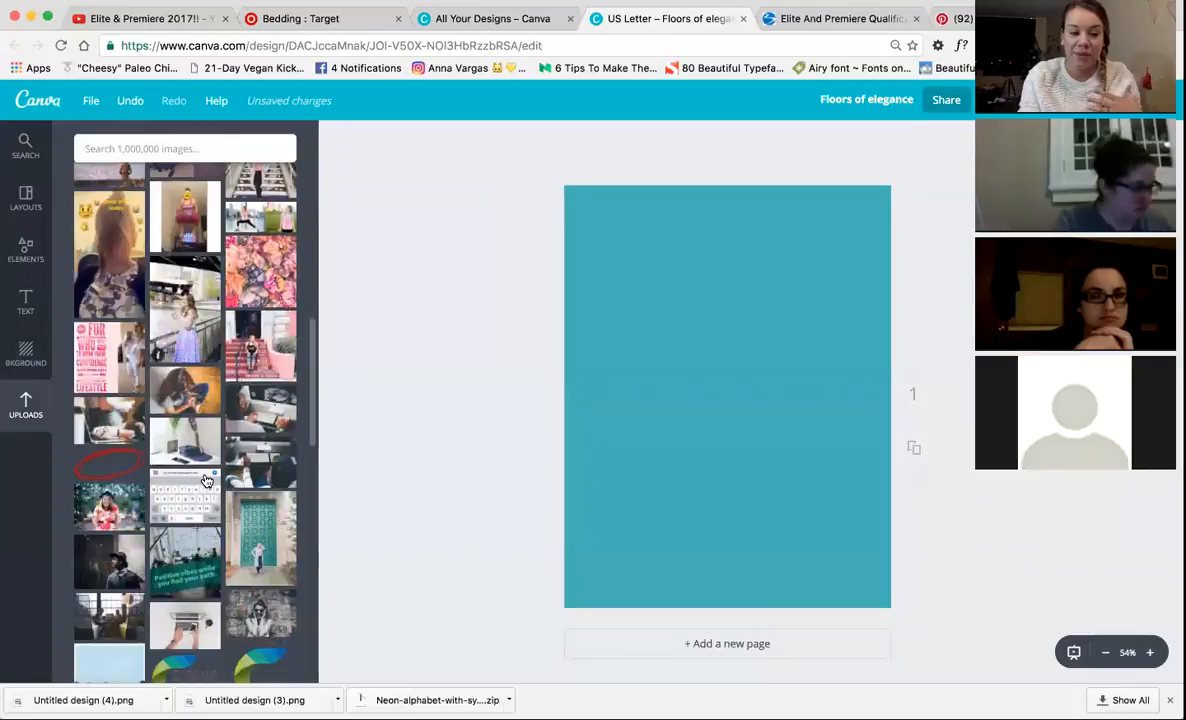
scroll(205, 481, "up", 12)
scroll(180, 520, "down", 5)
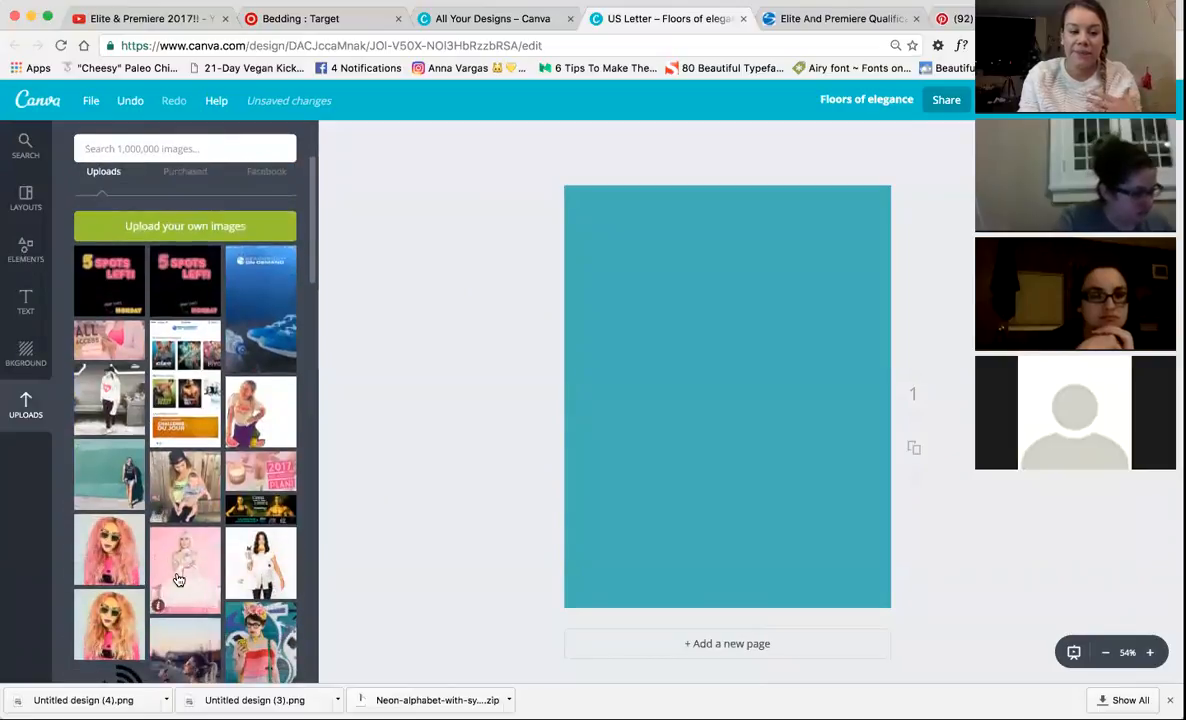
left_click(177, 576)
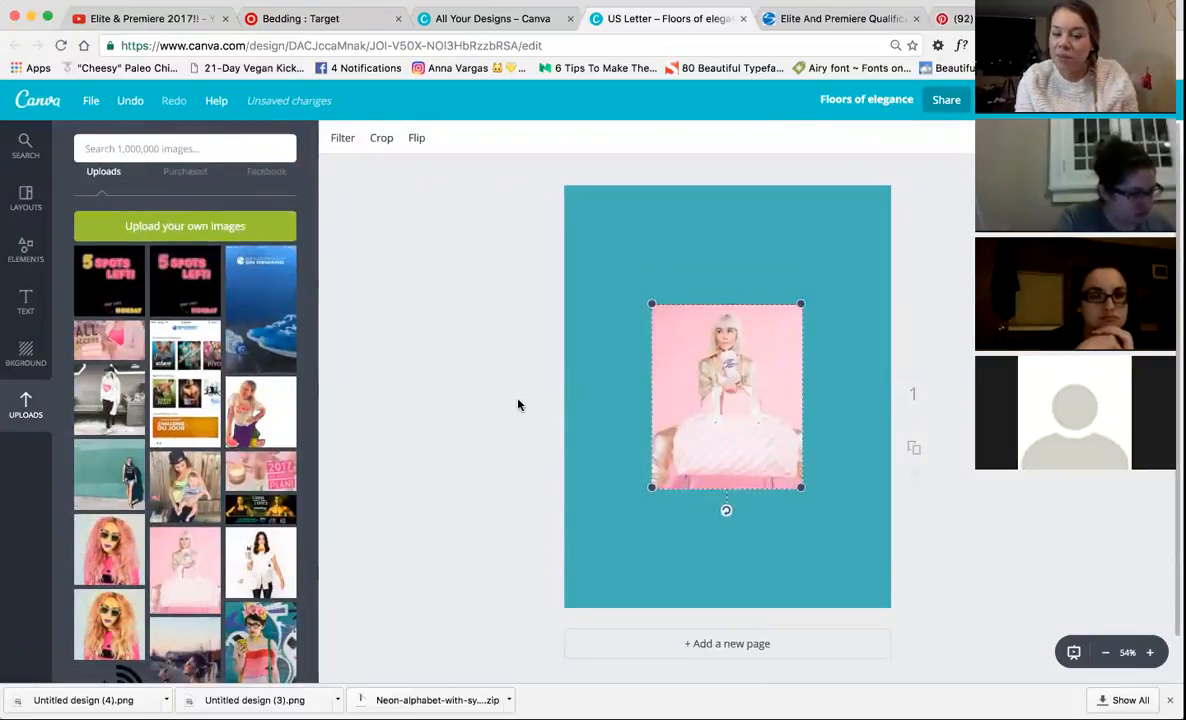
Shrink the pink photo, tilt it slightly counterclockwise and place it near the page's upper-left corner.
left_click_drag(801, 487, 657, 345)
scroll(259, 452, "down", 10)
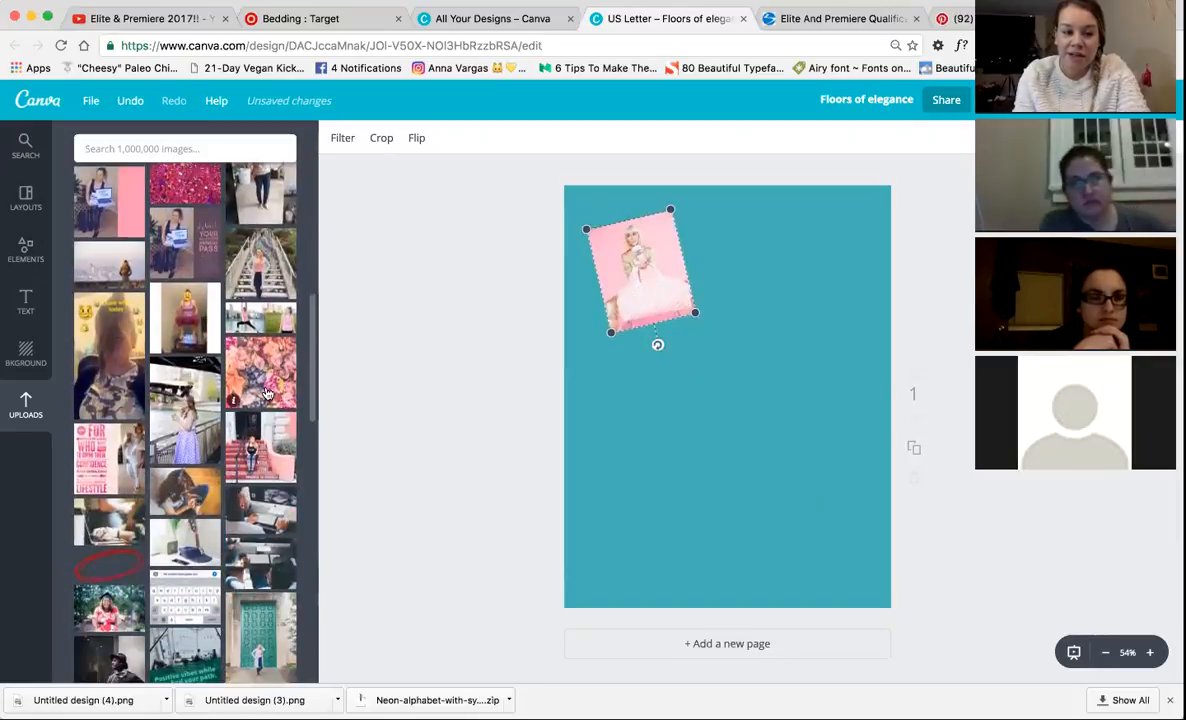
scroll(267, 393, "down", 5)
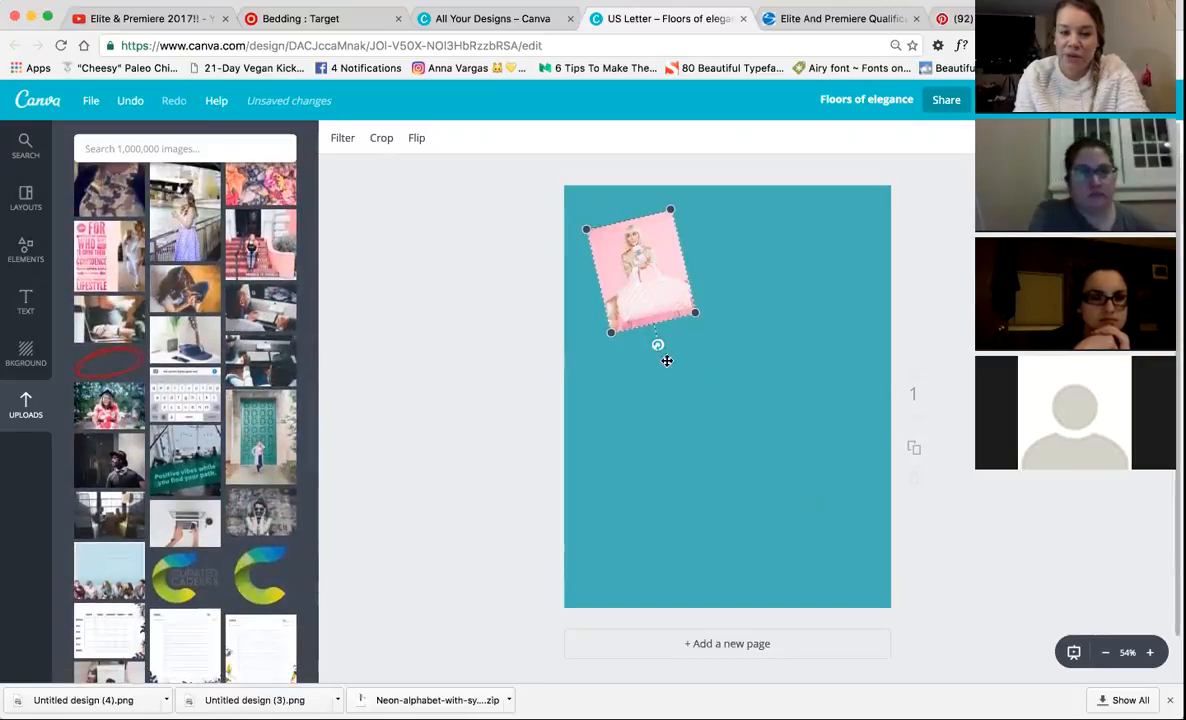
mouse_move(657, 347)
left_mouse_down()
mouse_move(643, 344)
mouse_move(660, 344)
left_mouse_up()
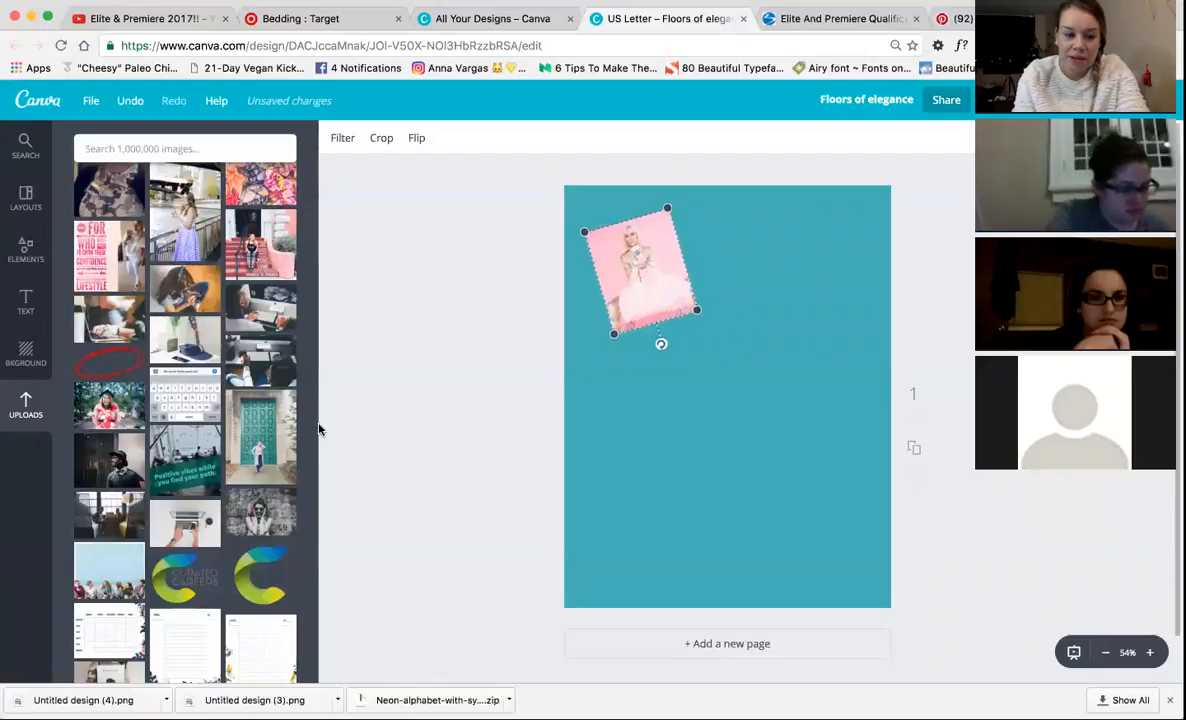
Add a subheading reading "quote by someone!" and place it to the right of the photo.
scroll(300, 435, "down", 10)
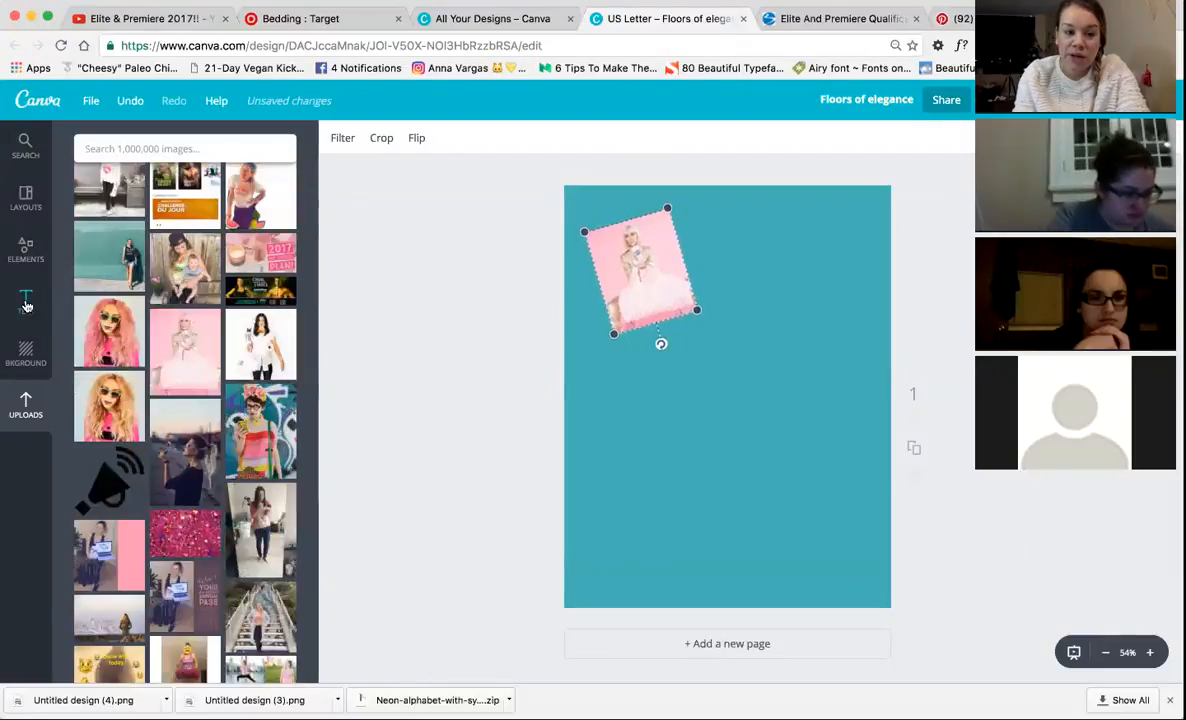
left_click(27, 306)
scroll(218, 468, "down", 1)
scroll(210, 470, "down", 3)
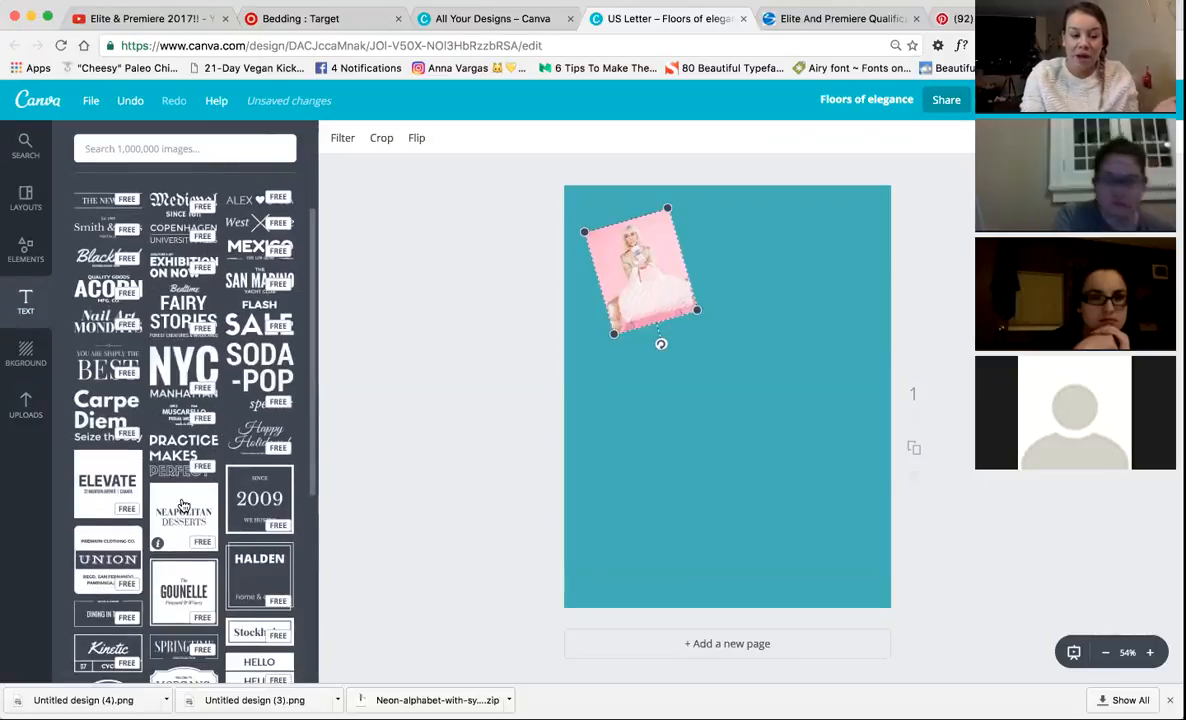
scroll(171, 483, "down", 2)
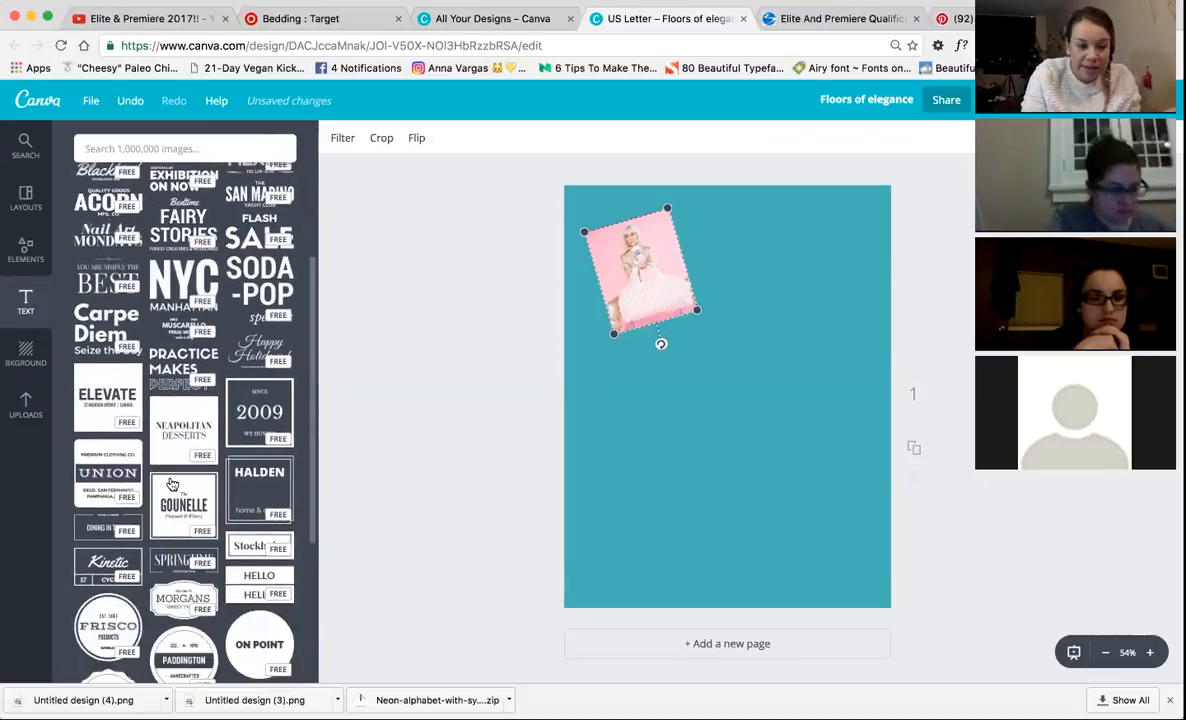
scroll(175, 563, "down", 2)
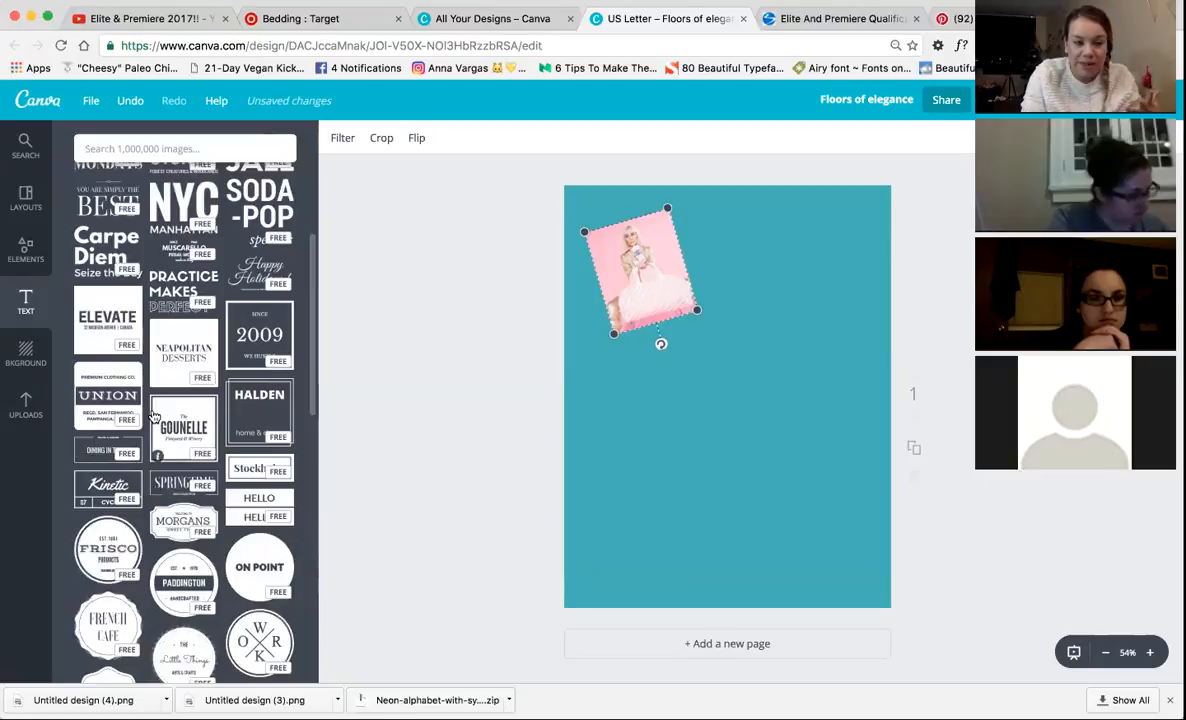
scroll(155, 415, "up", 8)
left_click(185, 273)
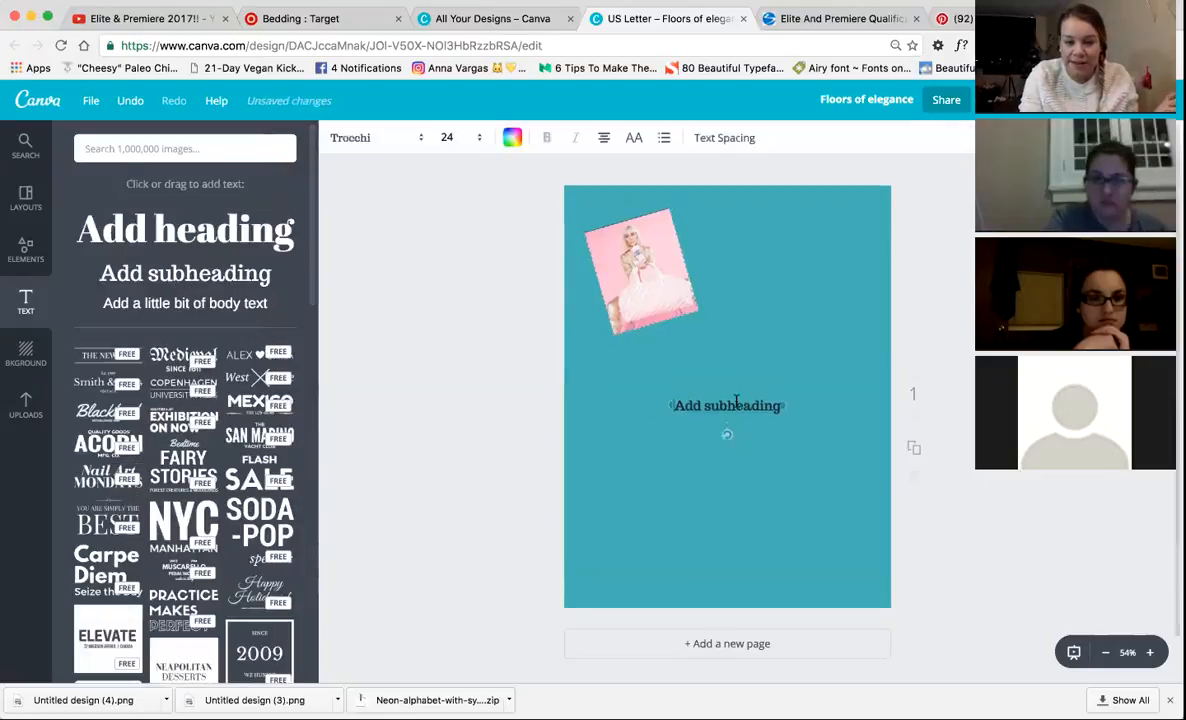
type("quote by")
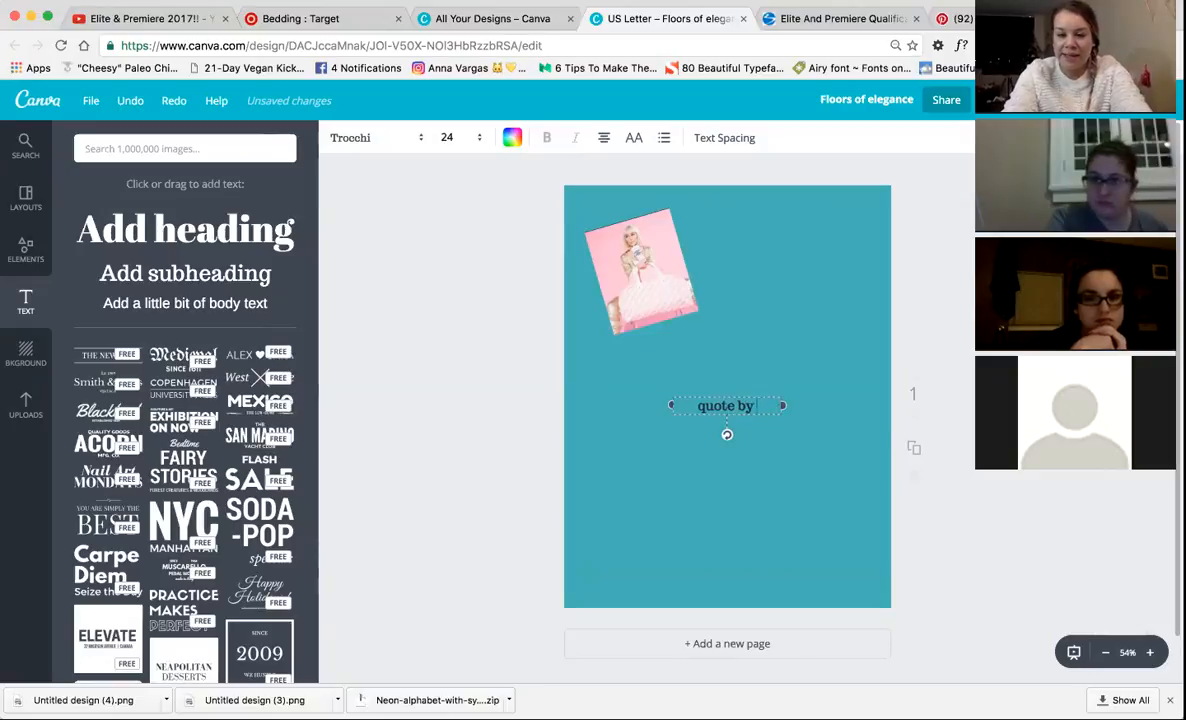
type(" someone!")
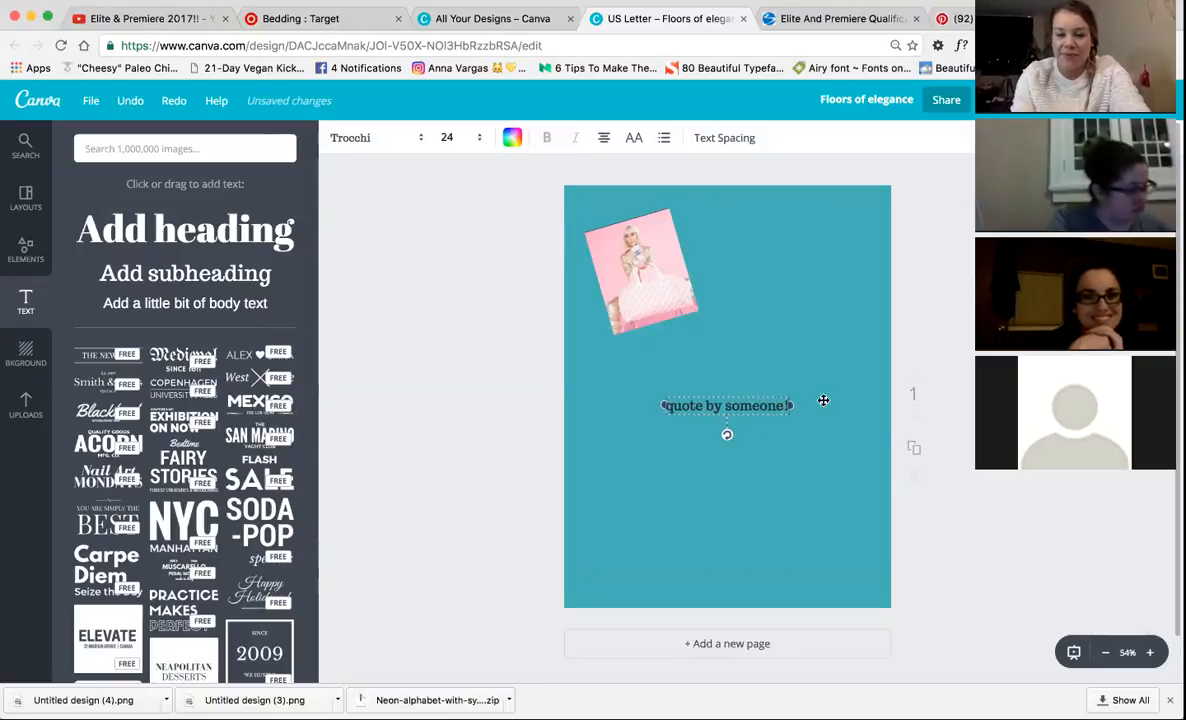
left_click_drag(733, 396, 789, 249)
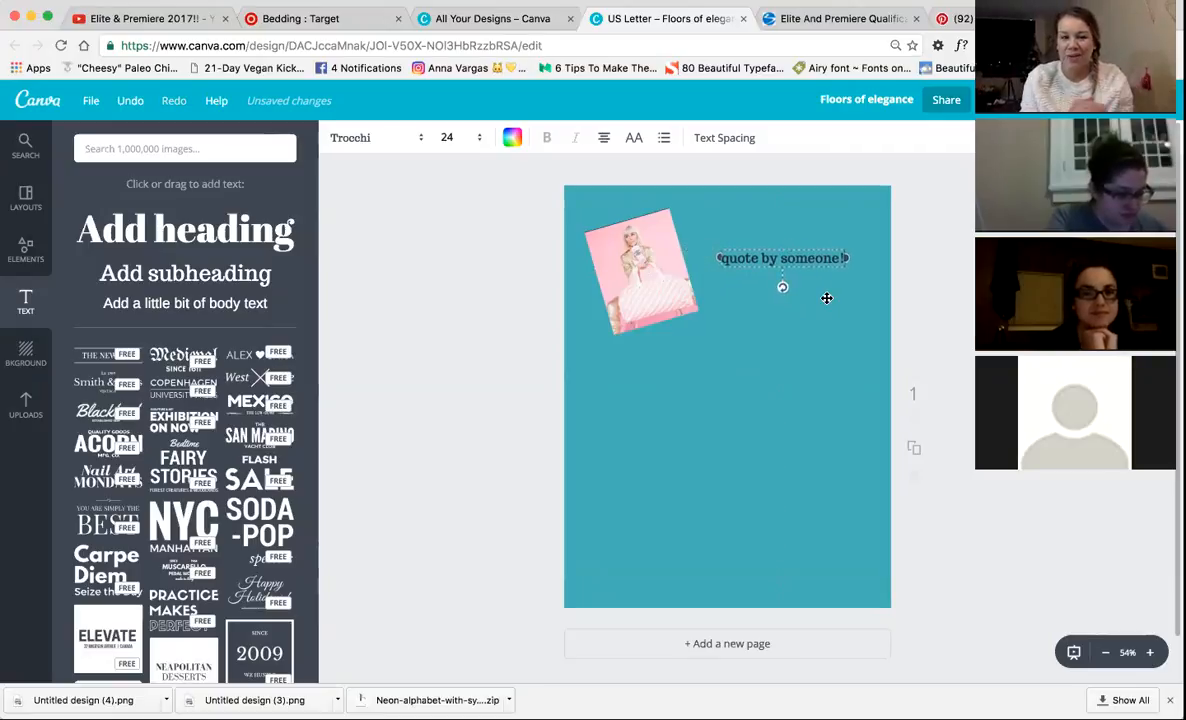
Set the quote text's font to Satisfy and its size to 42.
left_click(405, 138)
scroll(437, 416, "down", 3)
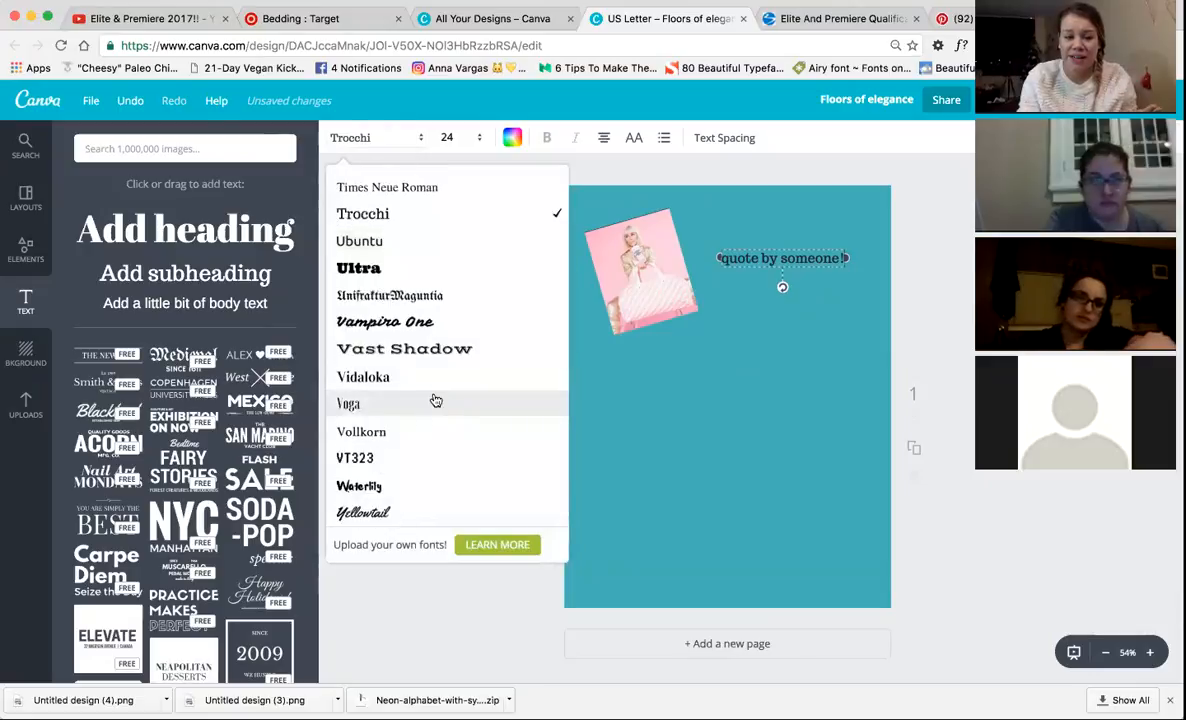
scroll(434, 402, "up", 8)
scroll(430, 310, "up", 2)
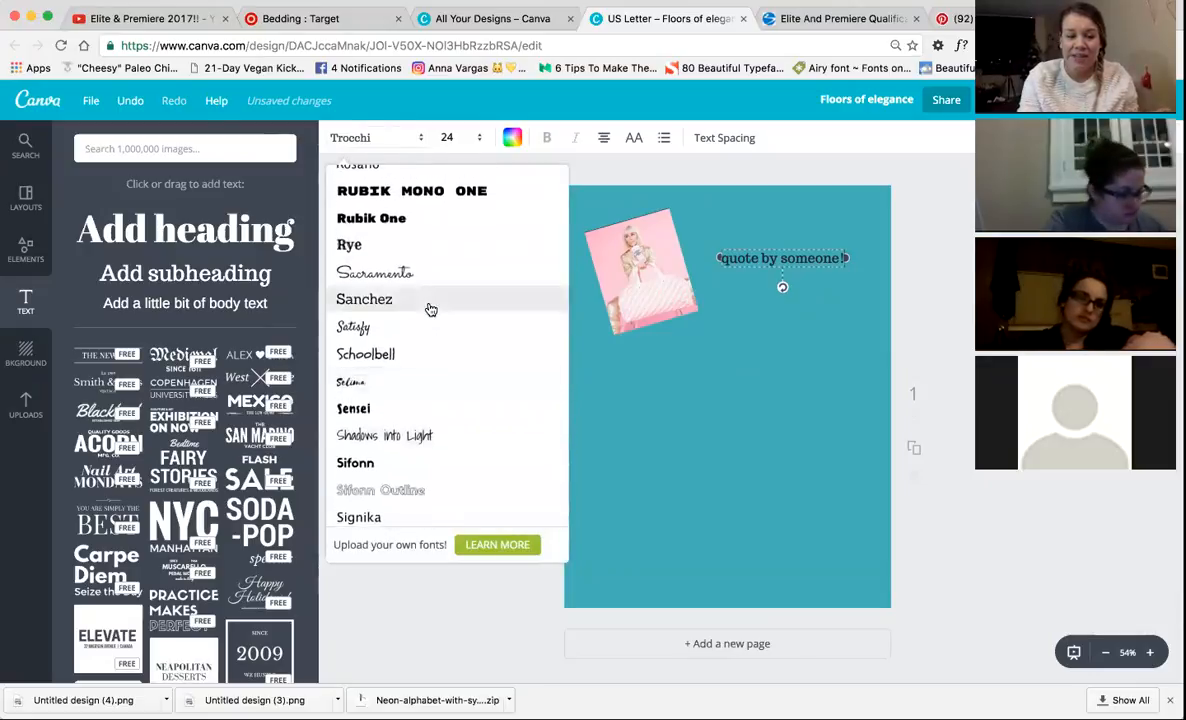
left_click(365, 362)
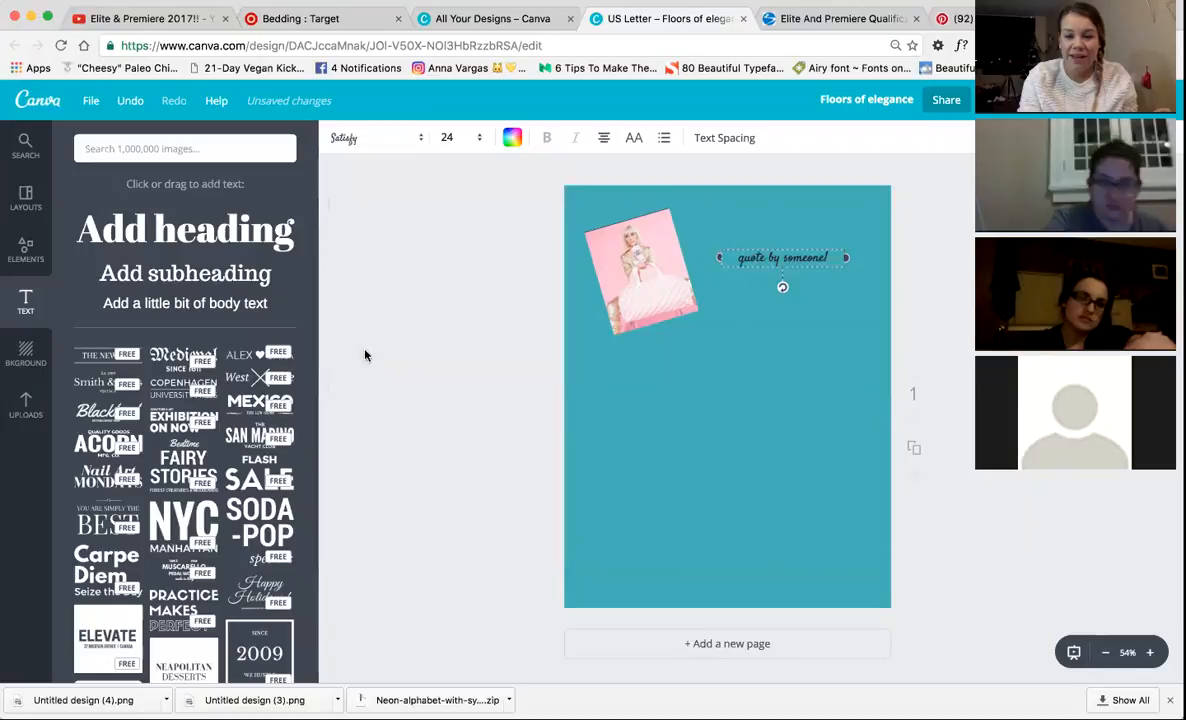
left_click(468, 140)
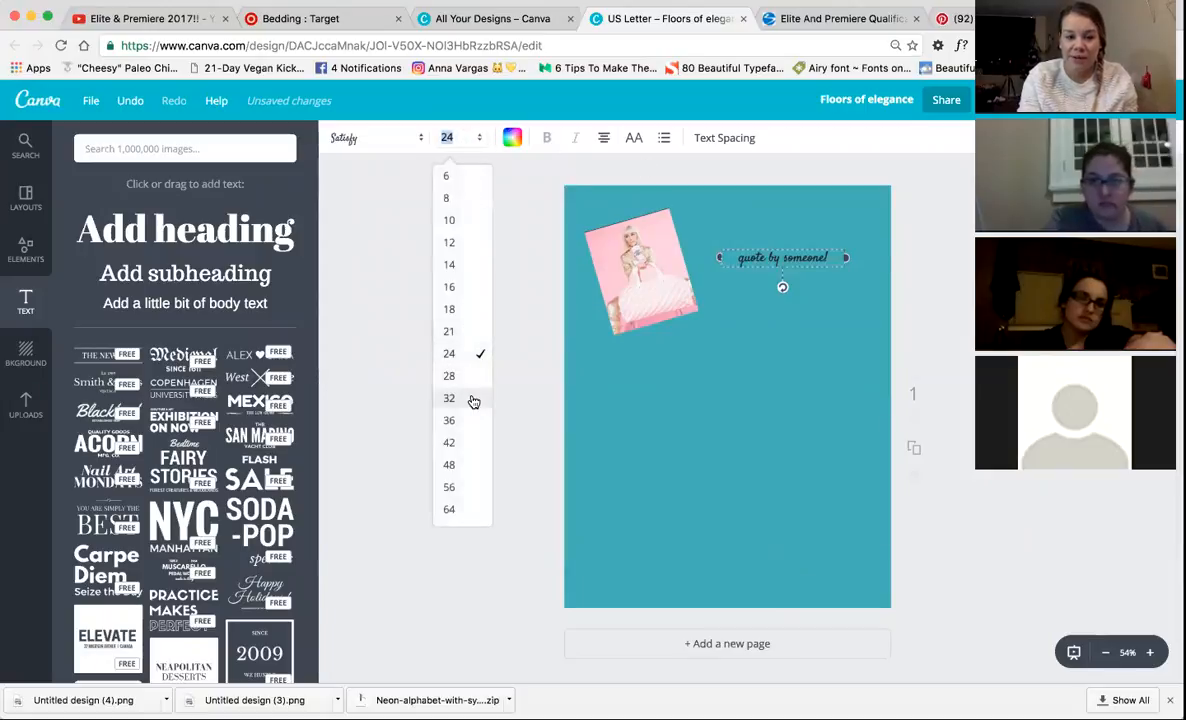
left_click(465, 443)
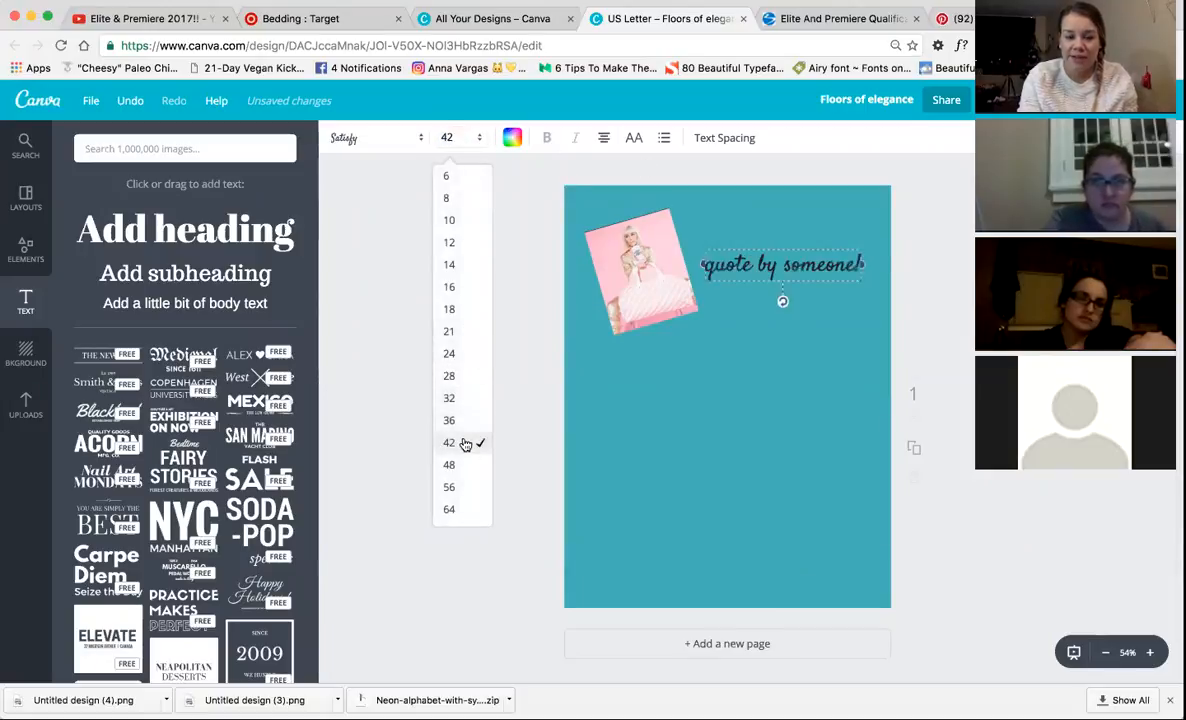
Try green and pink on the quote text, then give it a custom light pink colour.
left_click(512, 139)
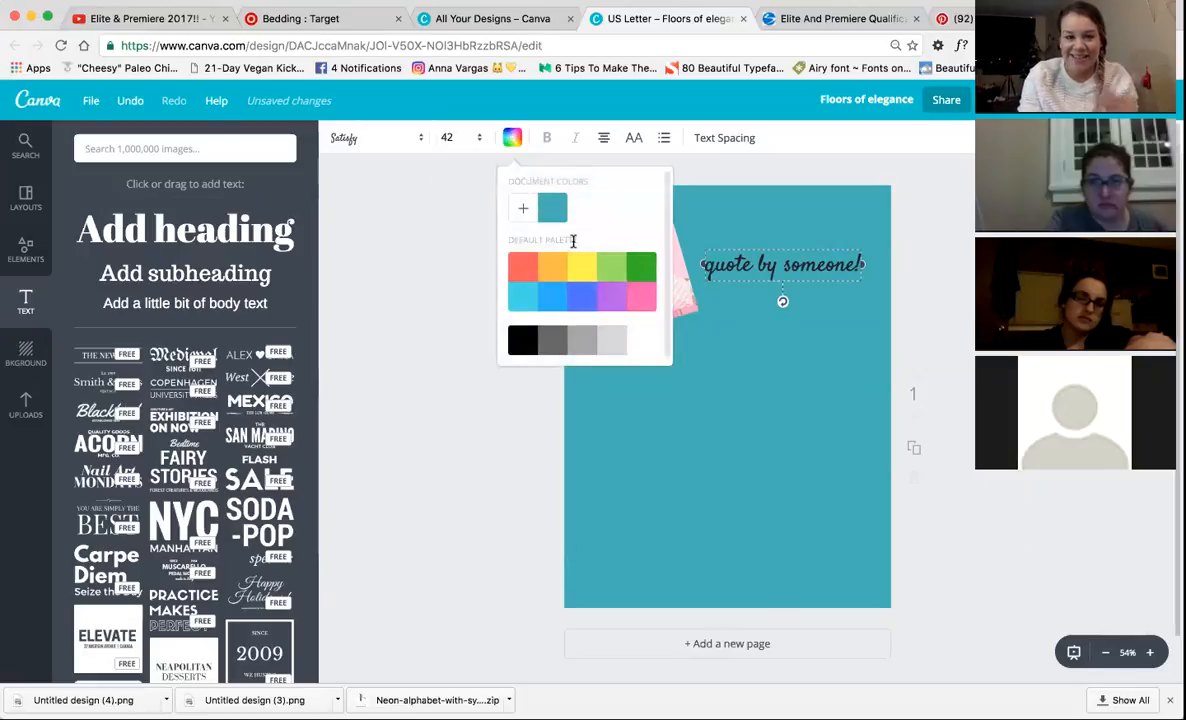
left_click(608, 280)
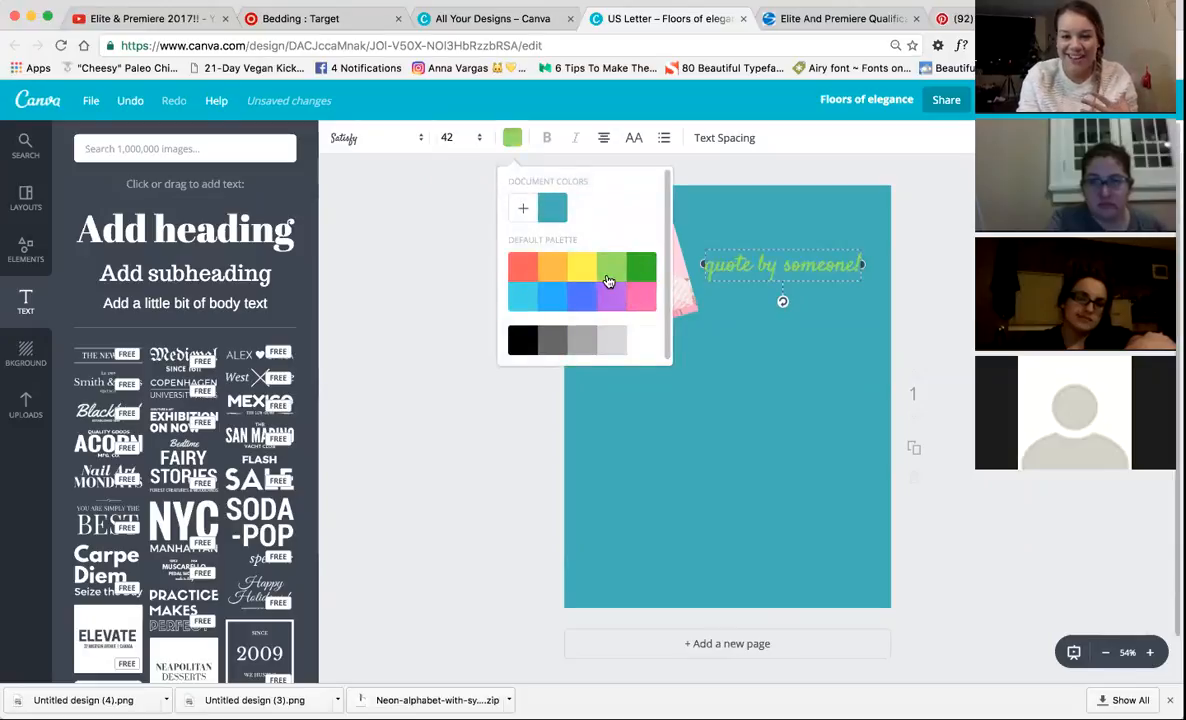
left_click(641, 296)
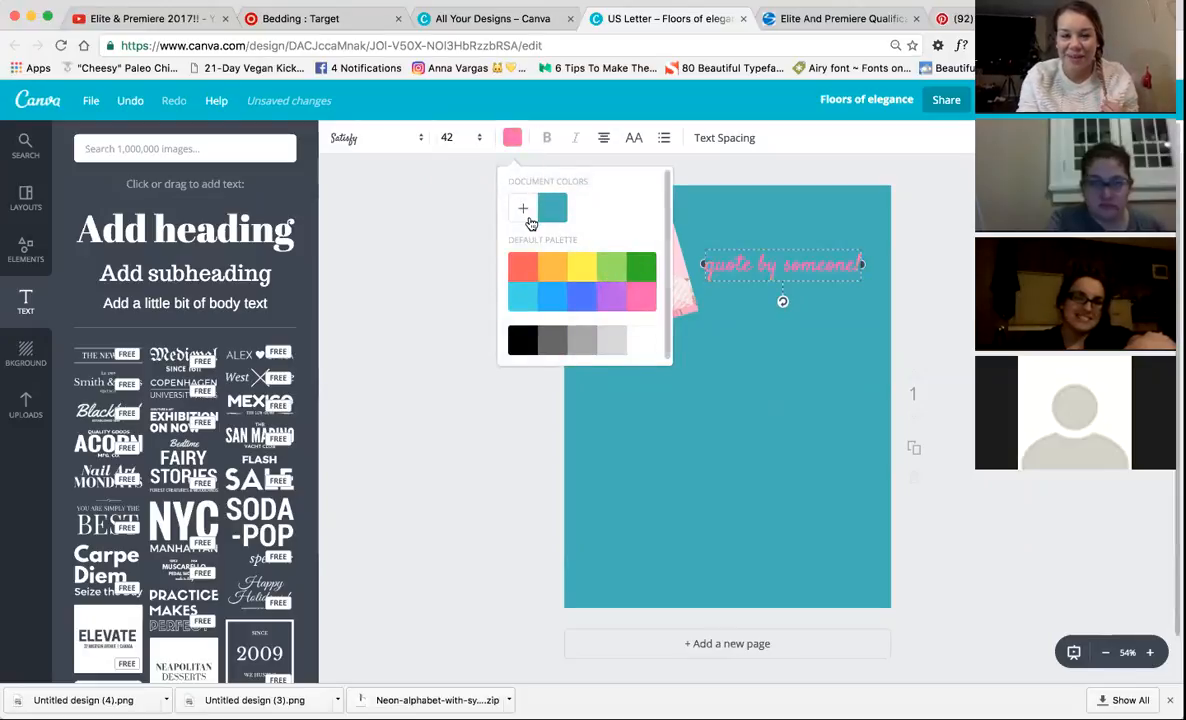
left_click(641, 296)
left_click_drag(641, 271, 617, 282)
left_click(460, 292)
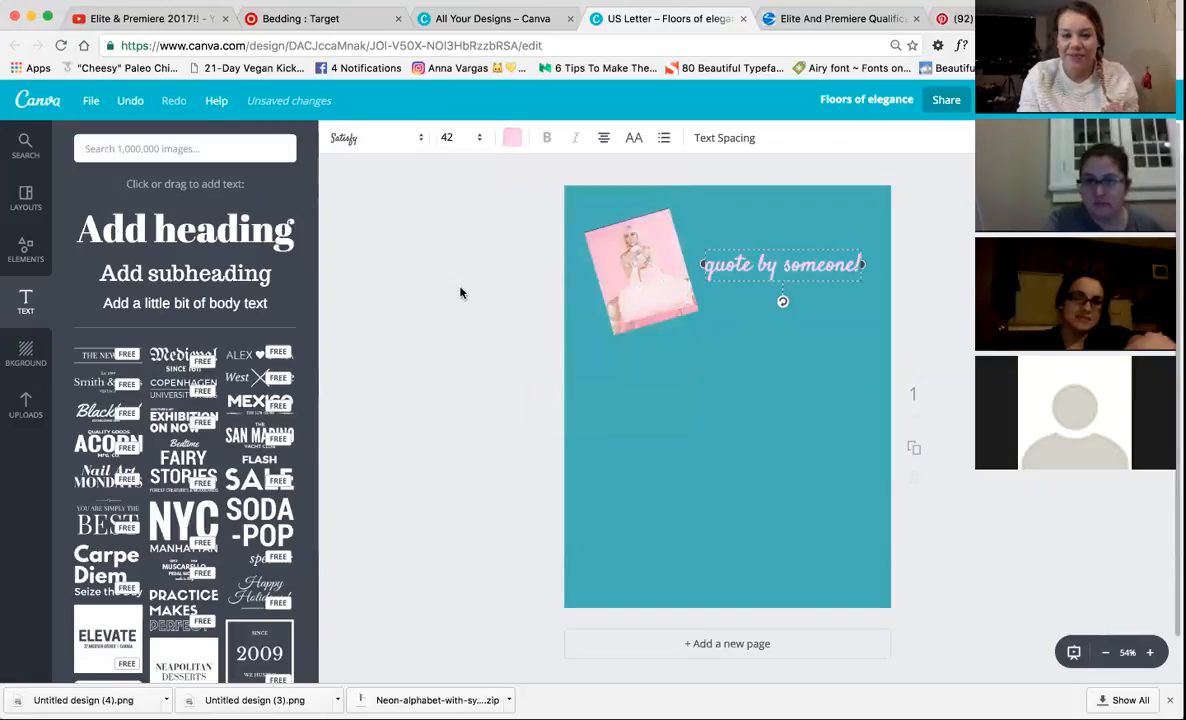
Move the quote text up beside the photo and extend it to read "quote by someone who knows a lot about life.".
left_click_drag(797, 247, 802, 215)
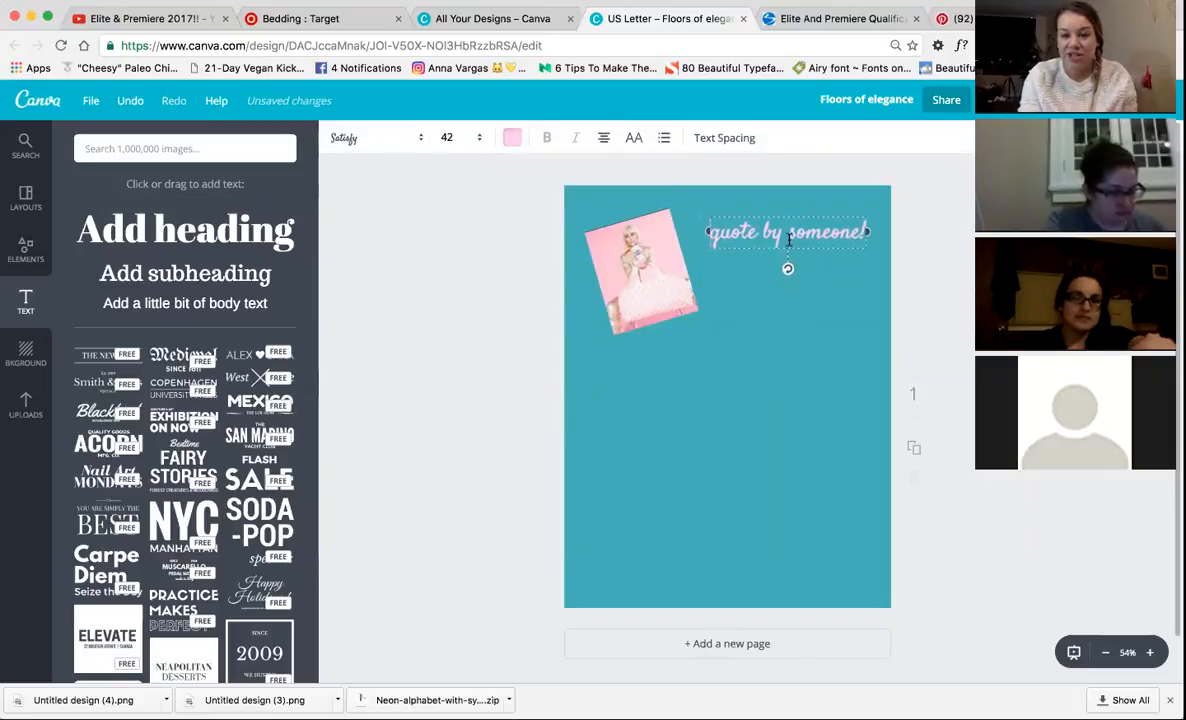
double_click(745, 232)
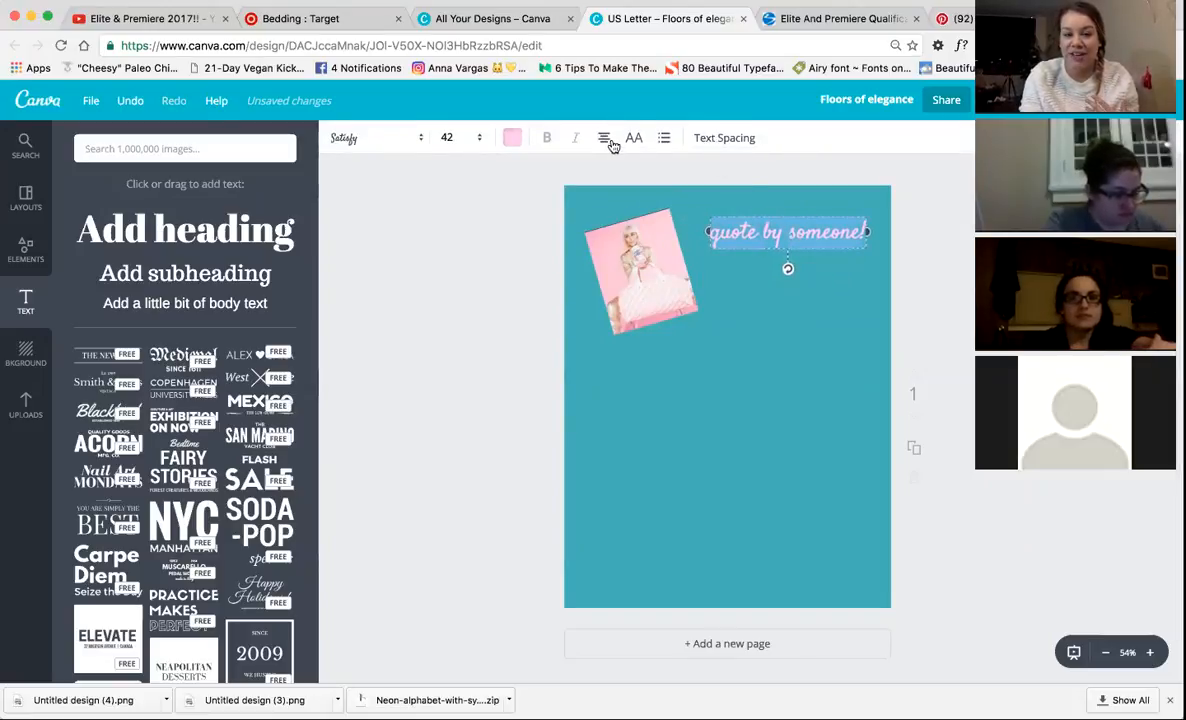
left_click(855, 232)
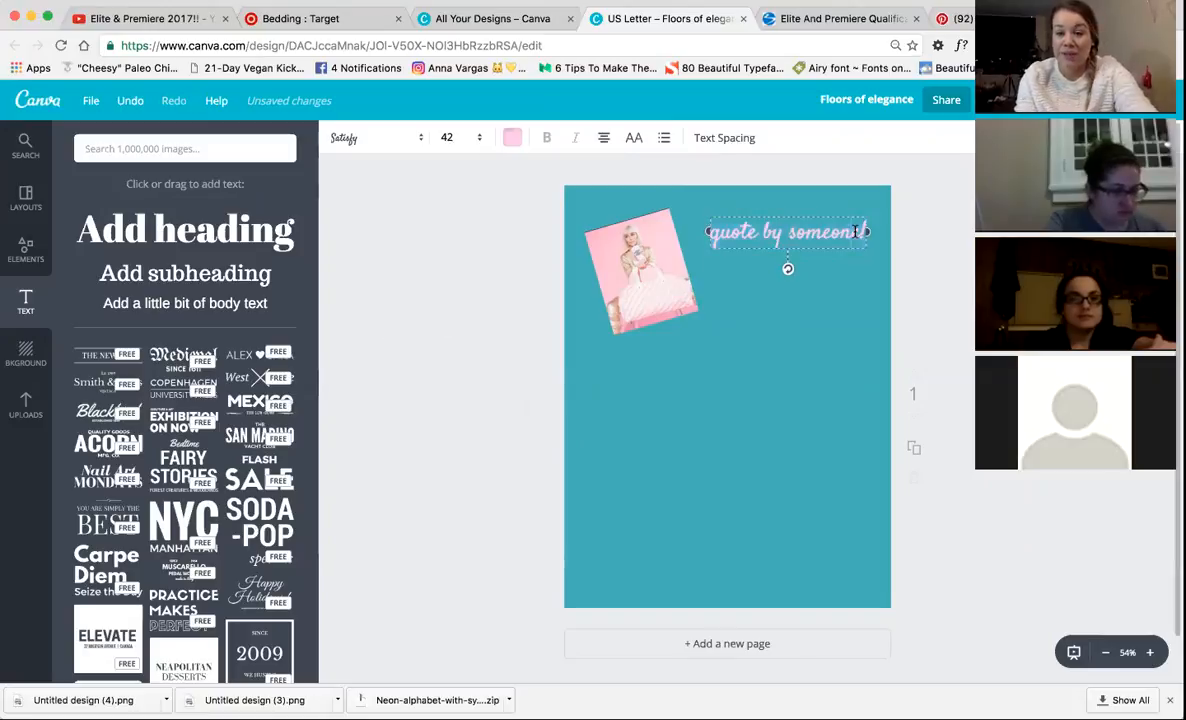
key("Return")
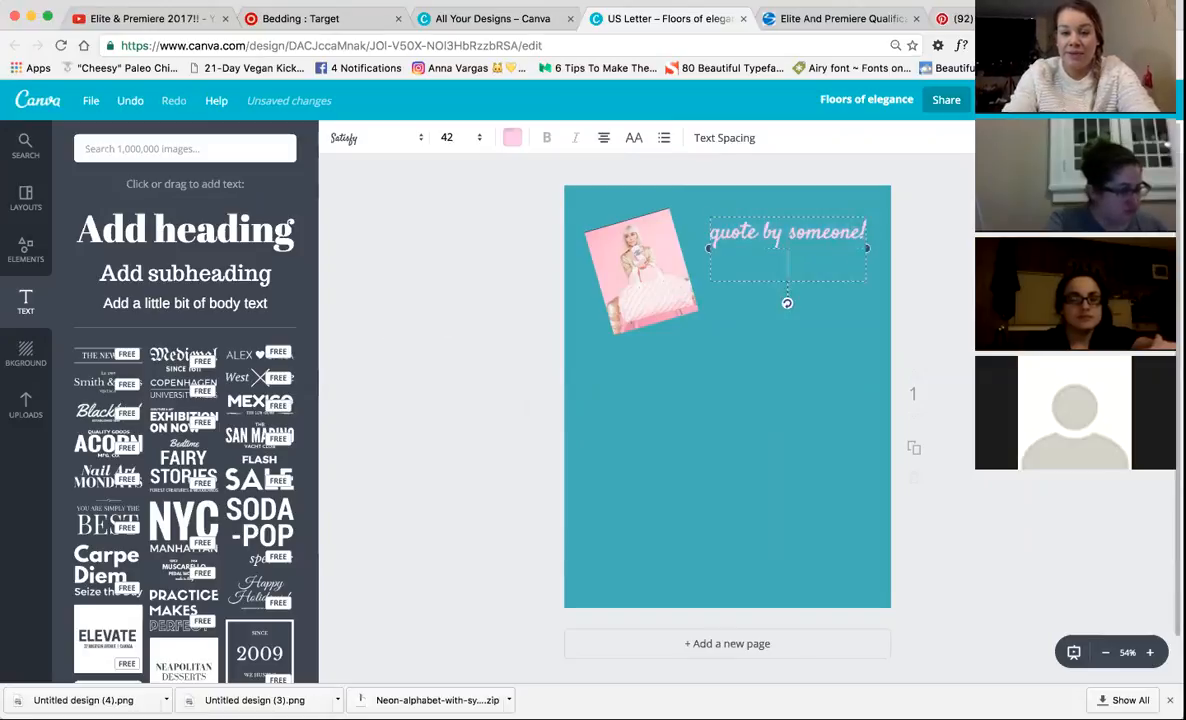
key("BackSpace")
key("BackSpace")
type("w")
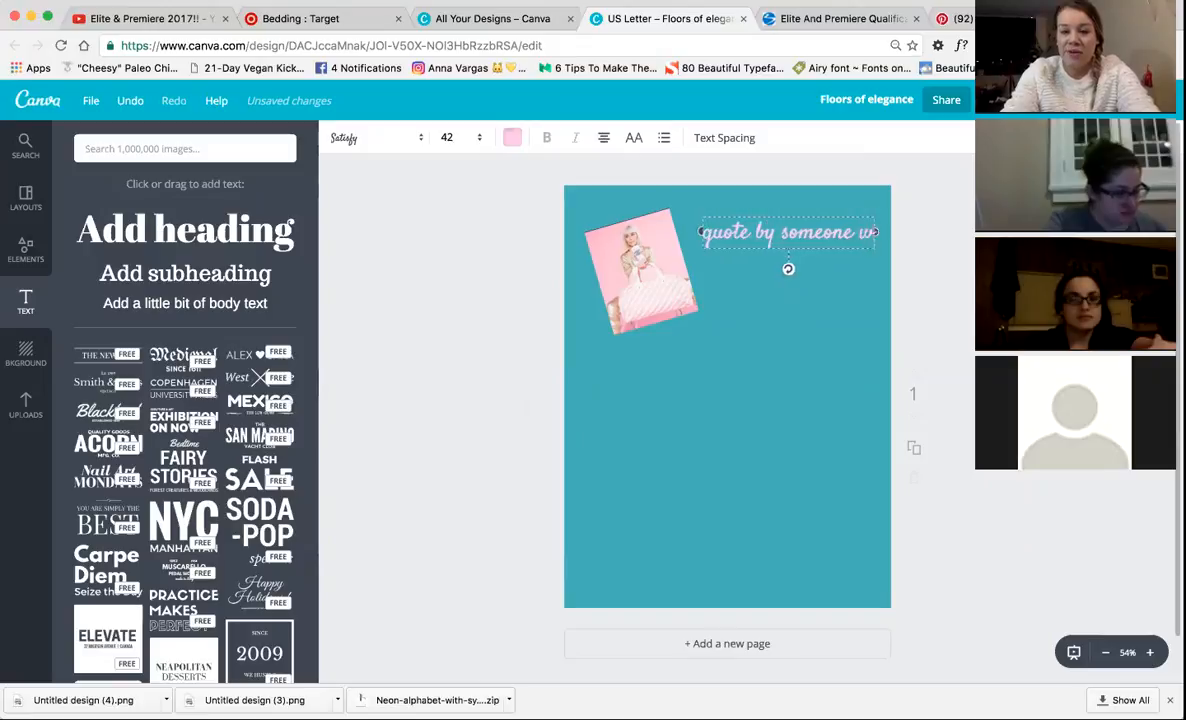
type("ho knows a lo")
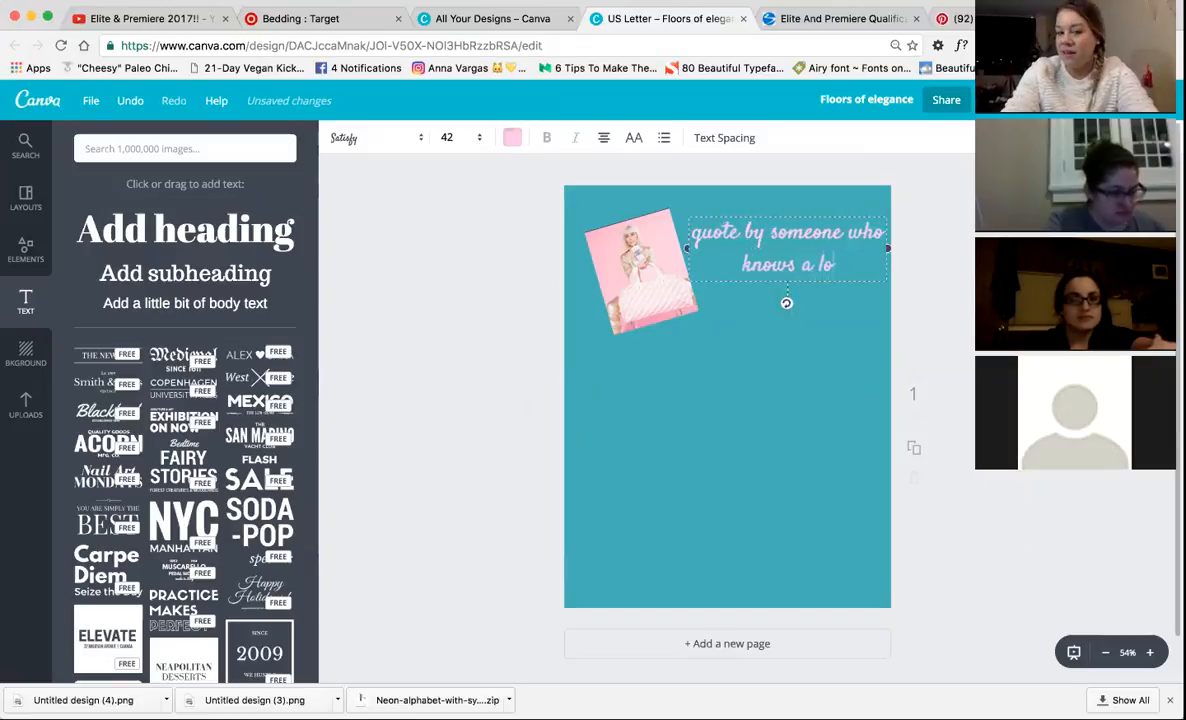
type("t obout life.")
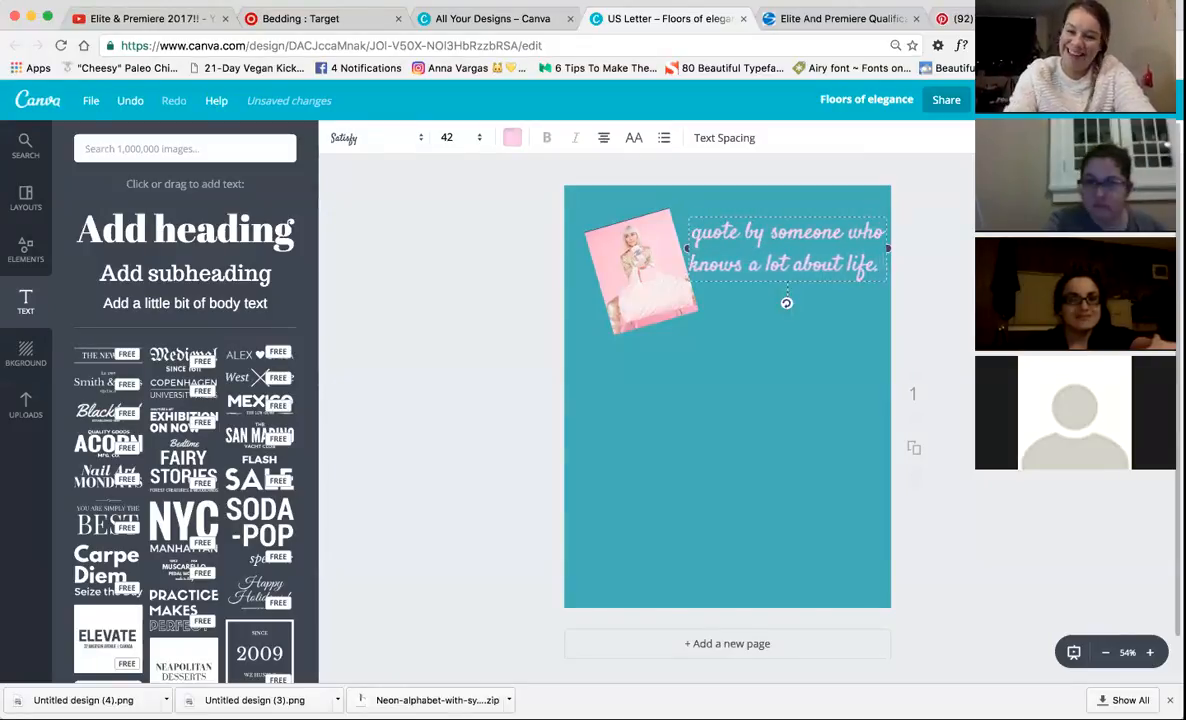
Select the whole quote text and increase its line height to 1.86.
left_click_drag(877, 268, 685, 226)
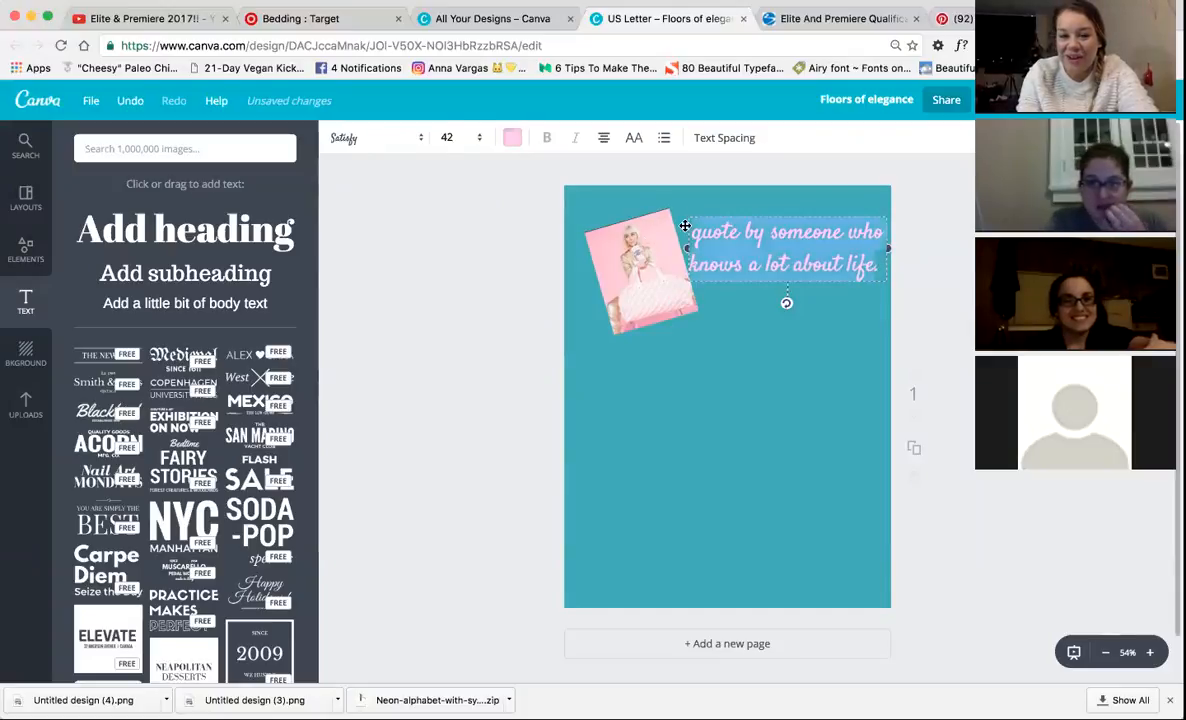
left_click(729, 141)
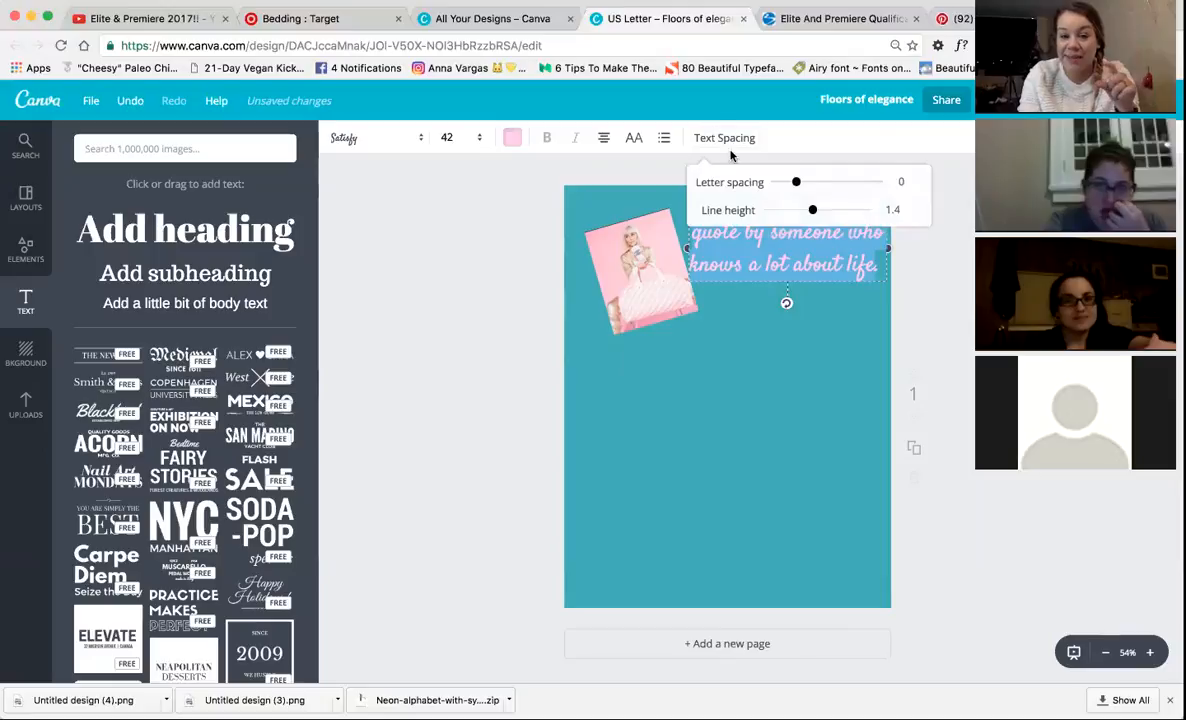
mouse_move(813, 215)
left_mouse_down()
mouse_move(786, 211)
mouse_move(836, 210)
left_mouse_up()
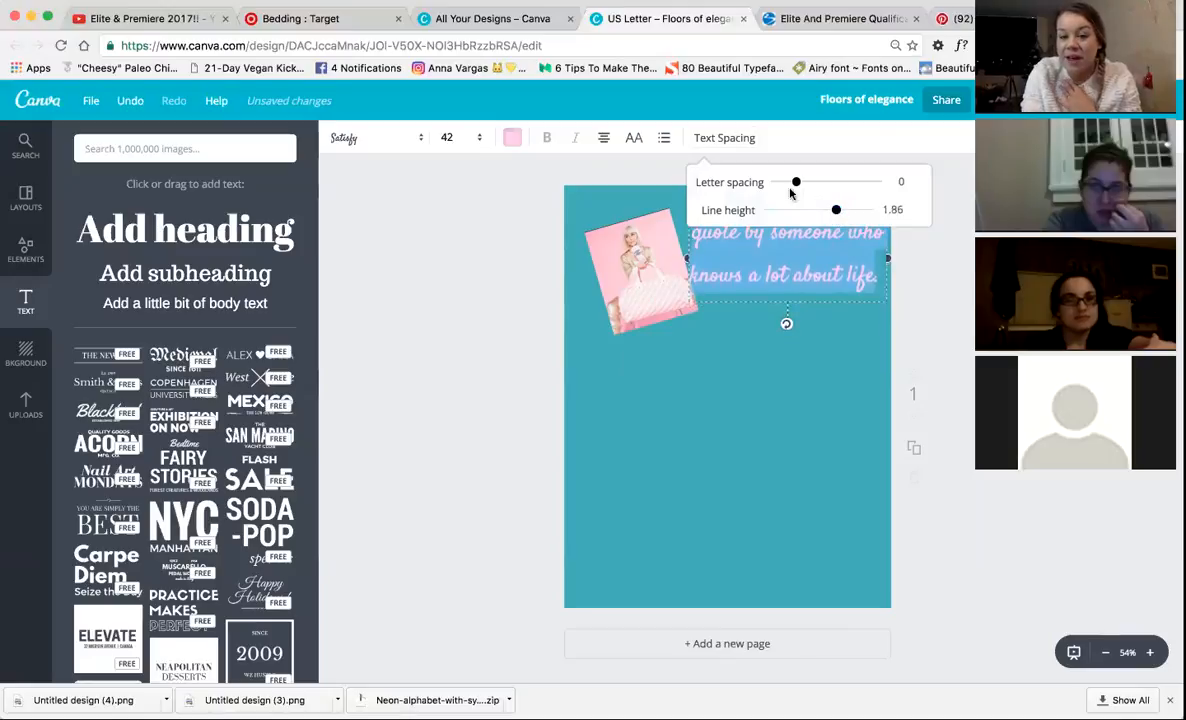
left_click(524, 221)
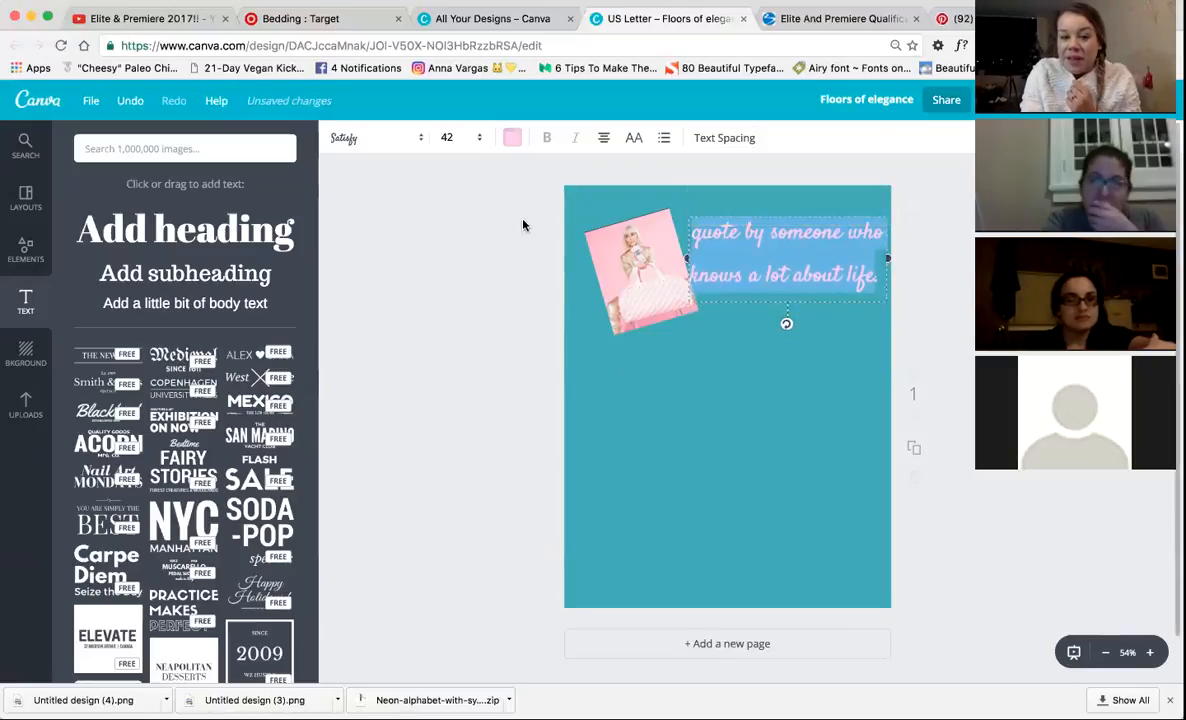
Change the quote text to the blocky all-caps Rubik font and set its size to 24.
left_click(413, 137)
left_click(418, 241)
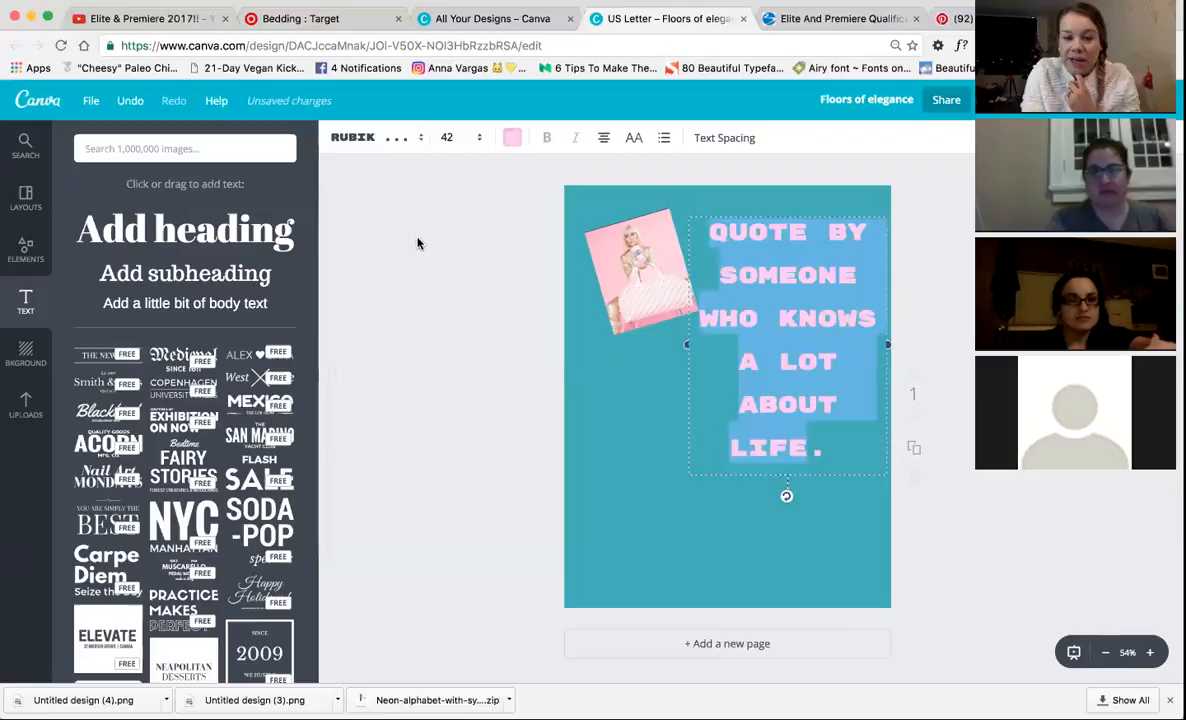
left_click(459, 137)
left_click(463, 268)
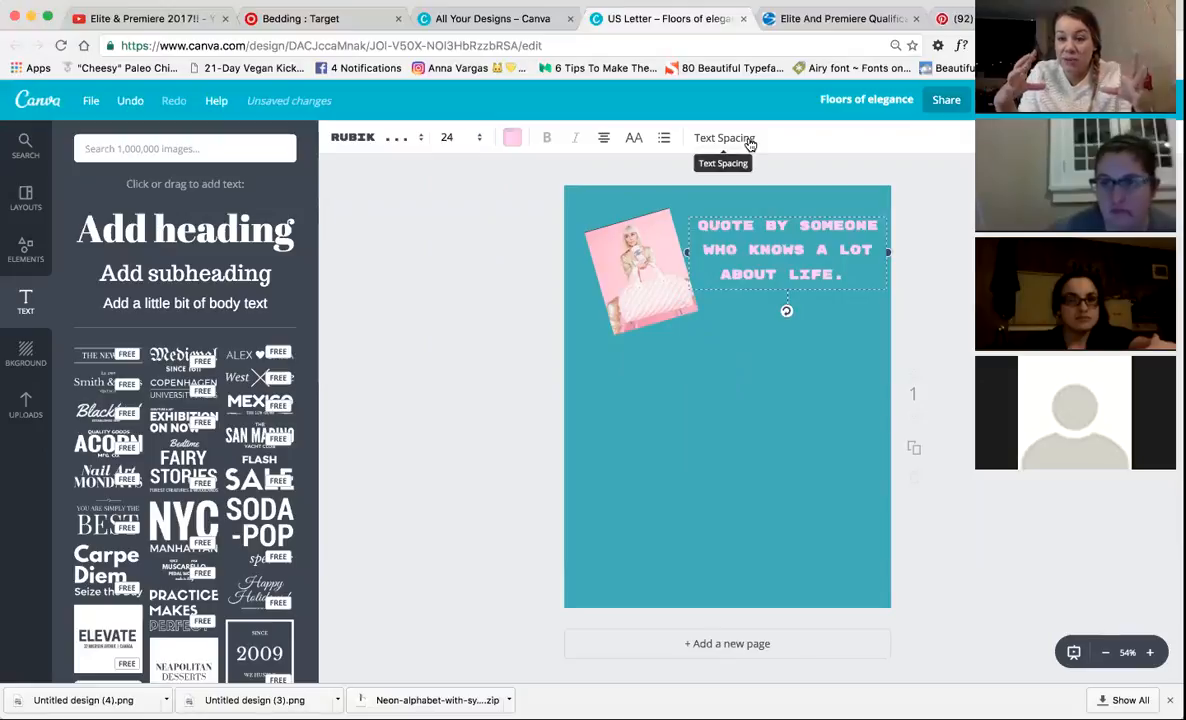
Tighten the quote text's letter spacing and line height, then deselect it.
left_click(750, 142)
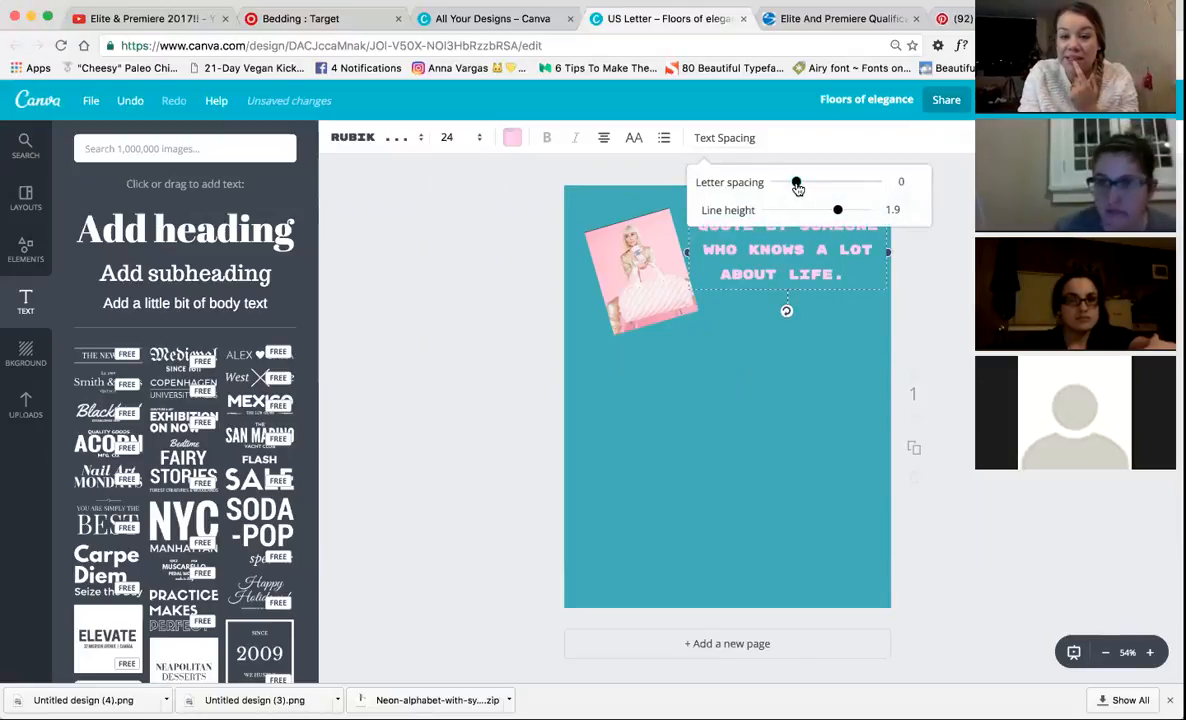
left_click_drag(798, 189, 805, 219)
left_click(932, 303)
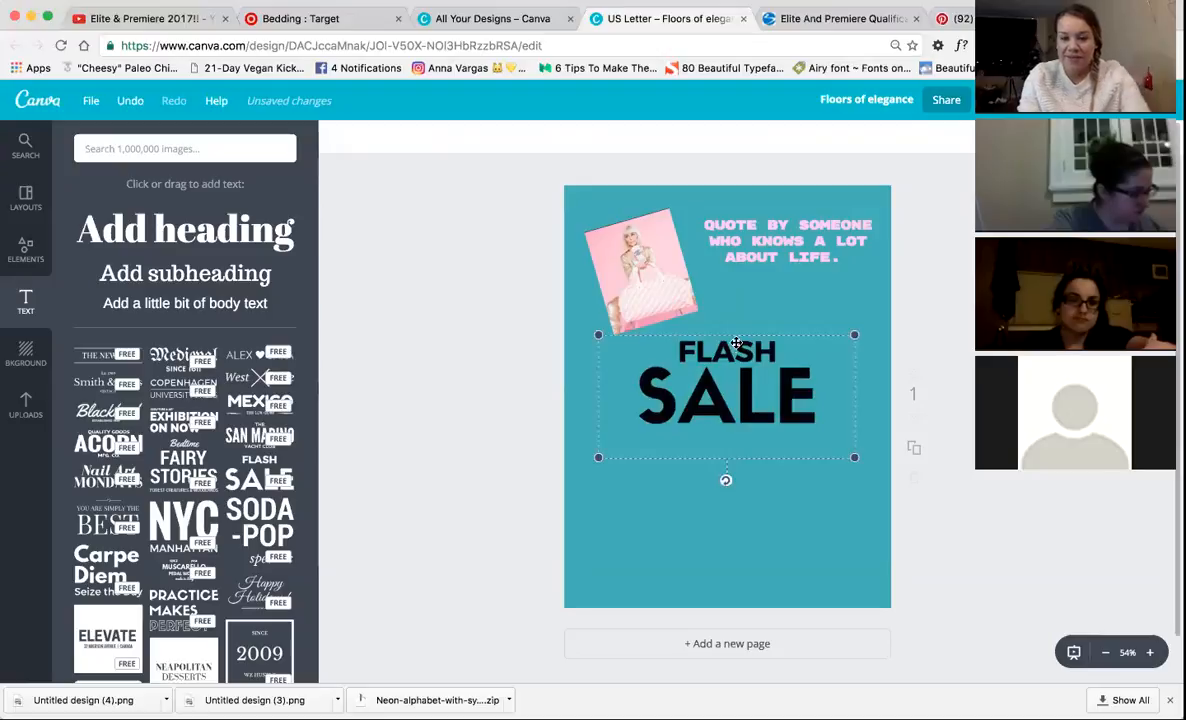
Replace the word "FLASH" in the sale text graphic with "MAKE MYSELF".
double_click(736, 345)
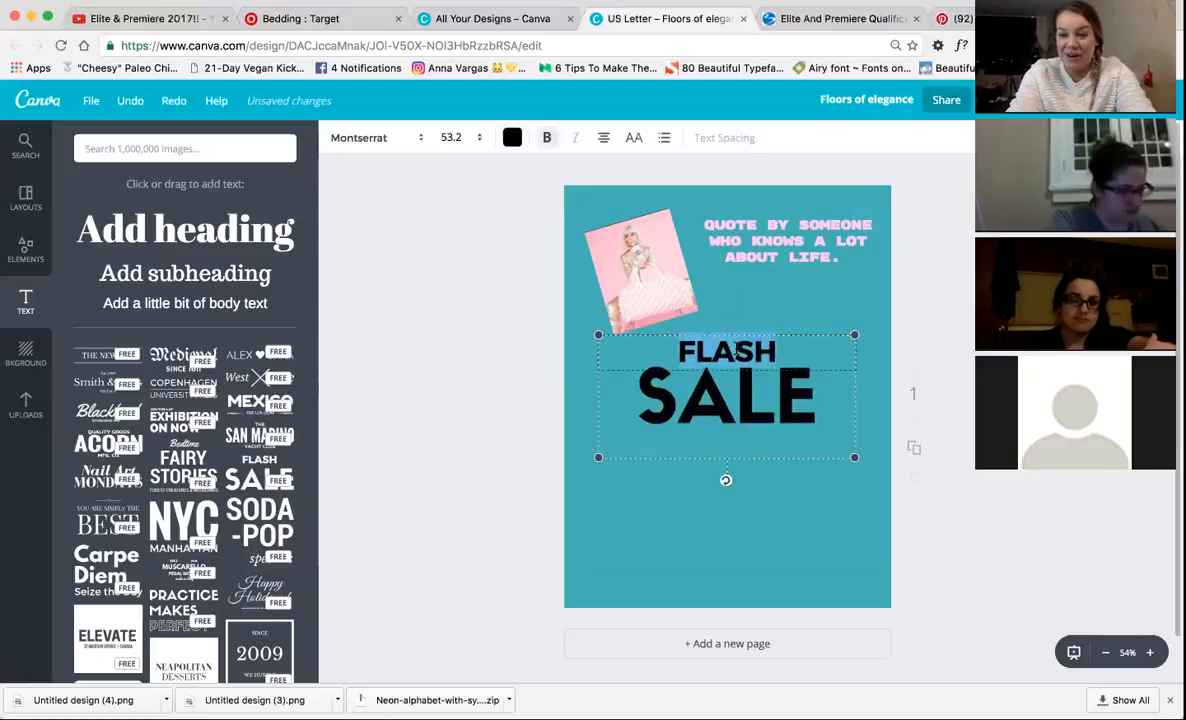
type("mo")
key("BackSpace")
key("BackSpace")
type("Make")
key("BackSpace")
key("BackSpace")
key("BackSpace")
type("AKE may")
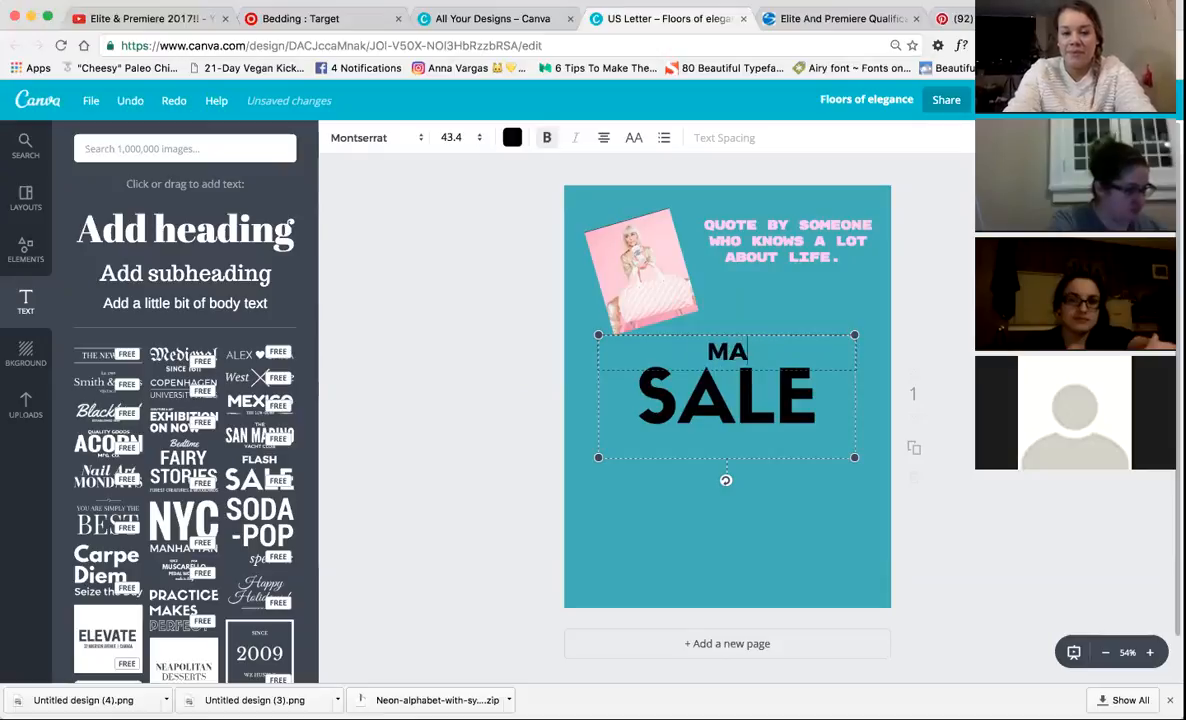
key("BackSpace")
key("BackSpace")
key("BackSpace")
type("MYSELF")
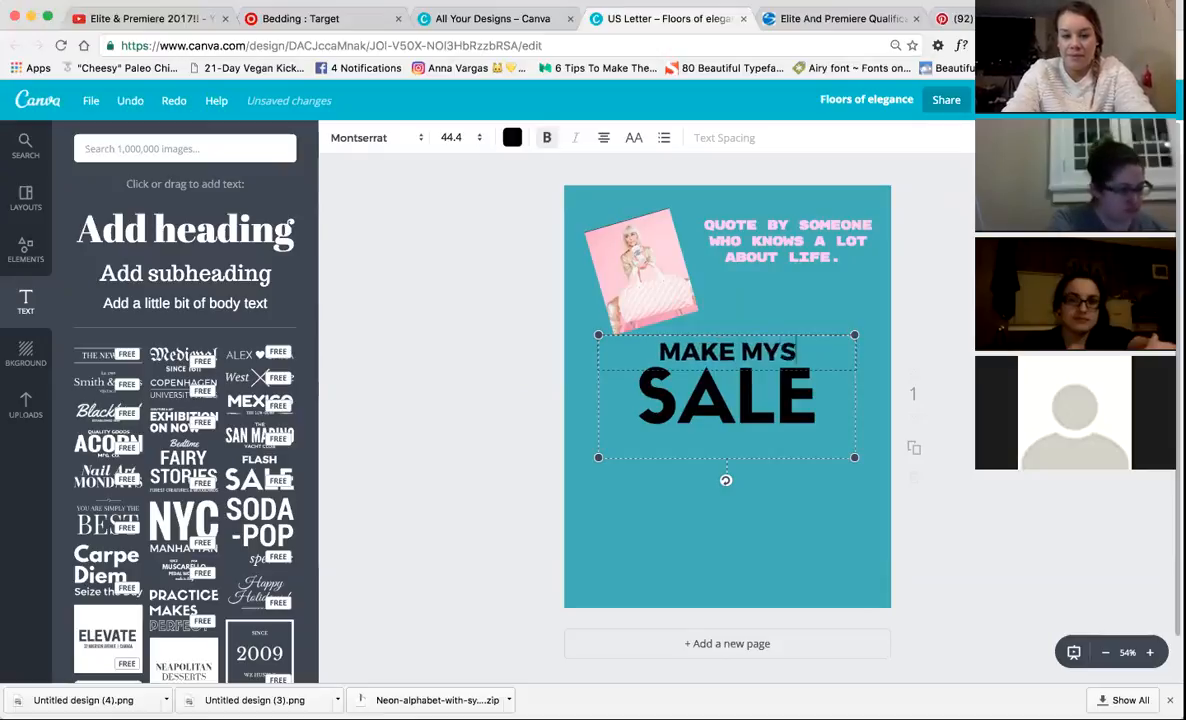
Replace the word "SALE" in the text graphic with "HAPPY" and deselect the graphic.
double_click(760, 420)
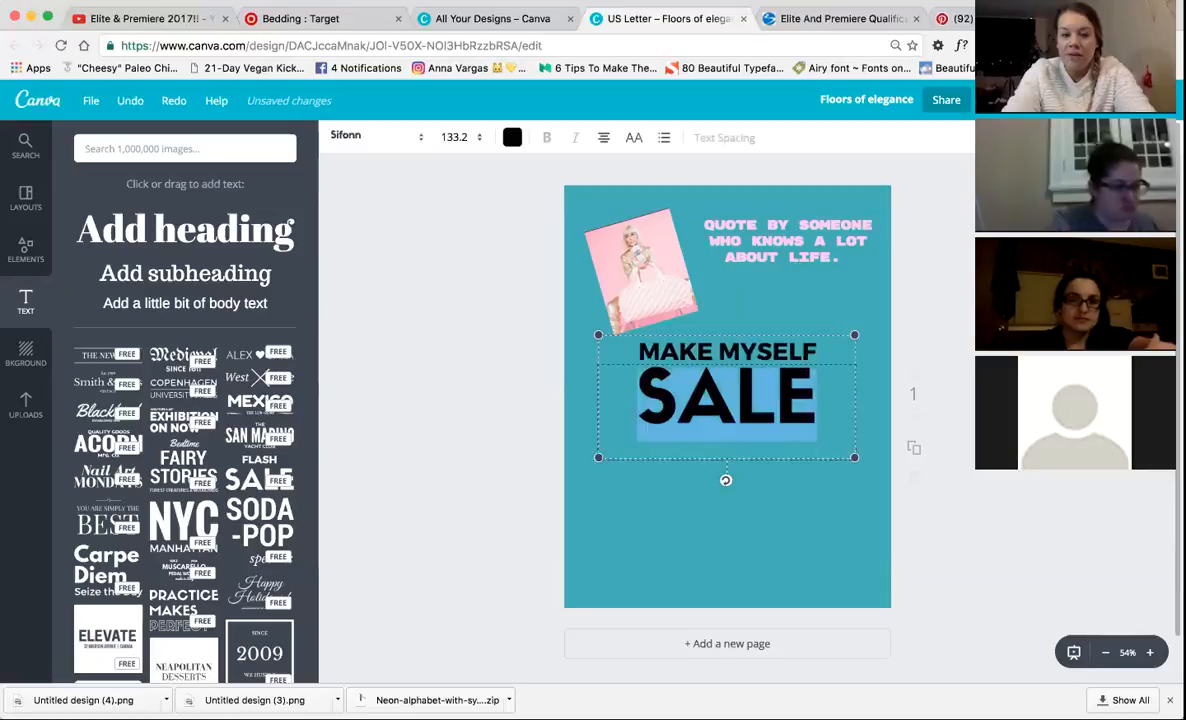
type("HAPPY")
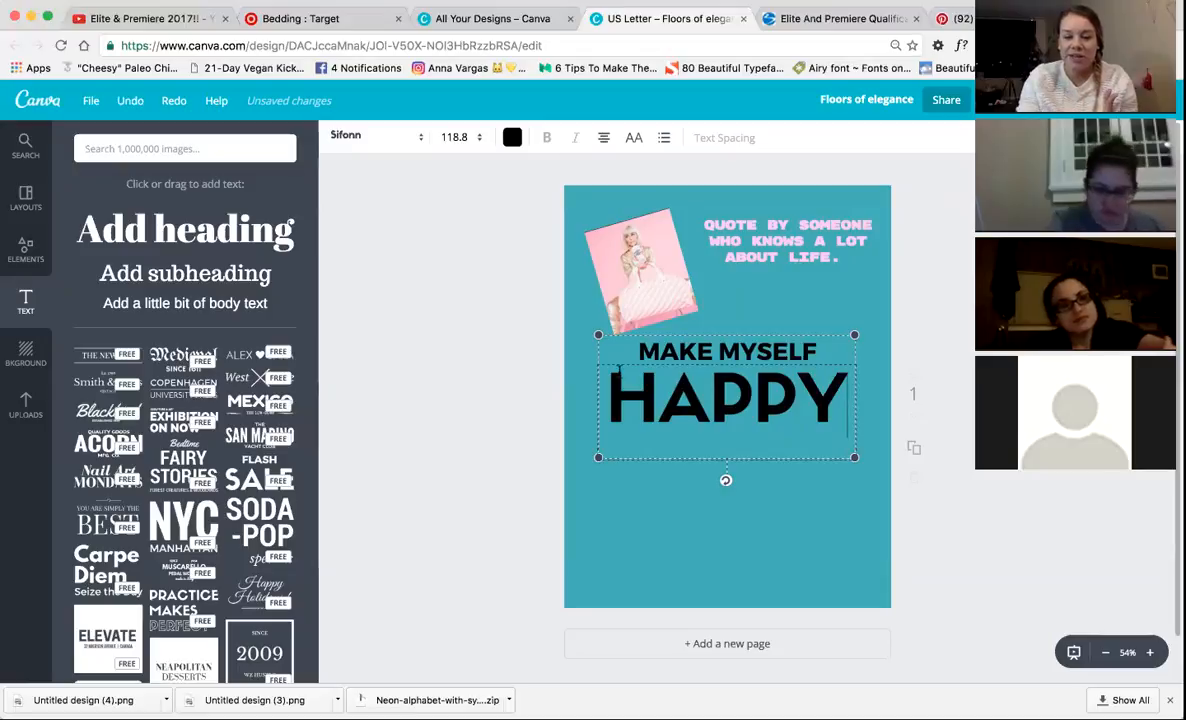
left_click(509, 360)
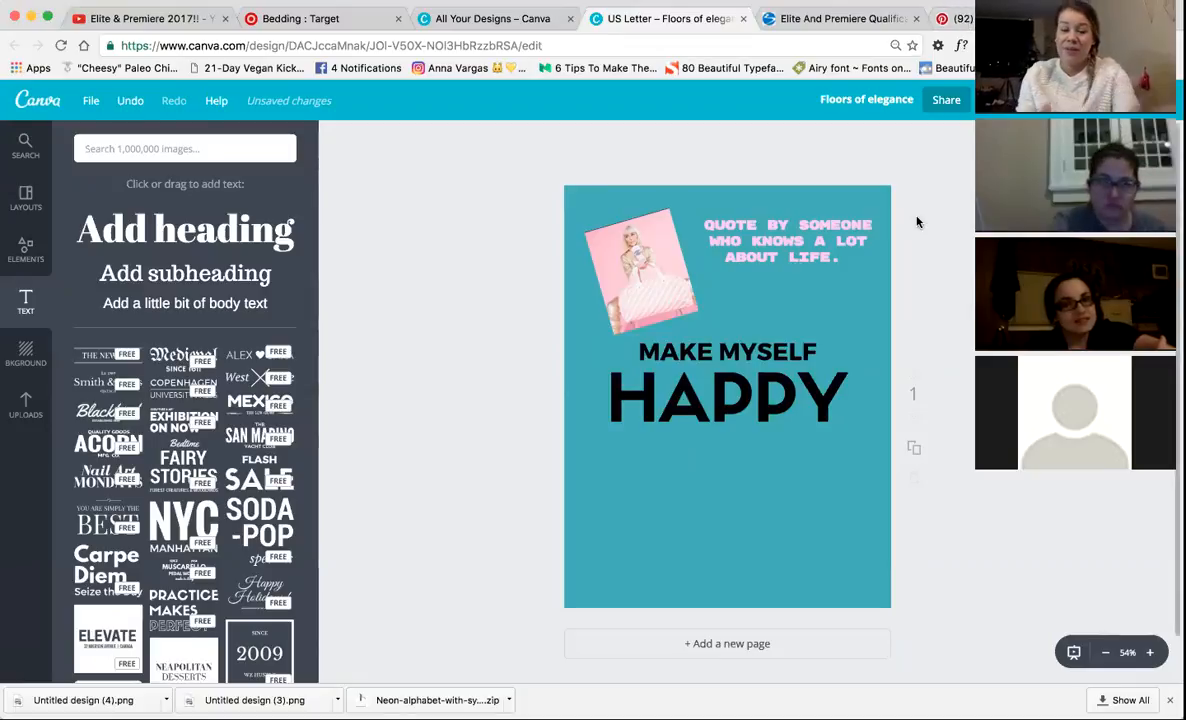
Switch to Pinterest, close the open pin and search for "quotes about strength".
left_click(950, 18)
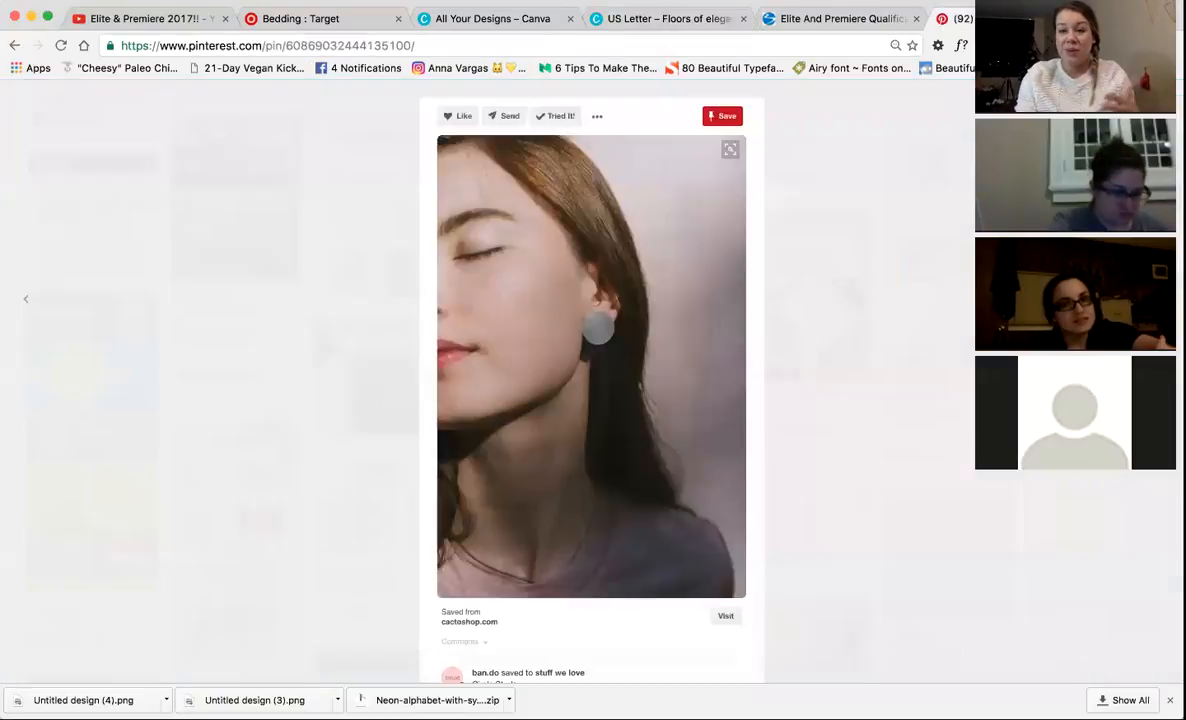
left_click(253, 222)
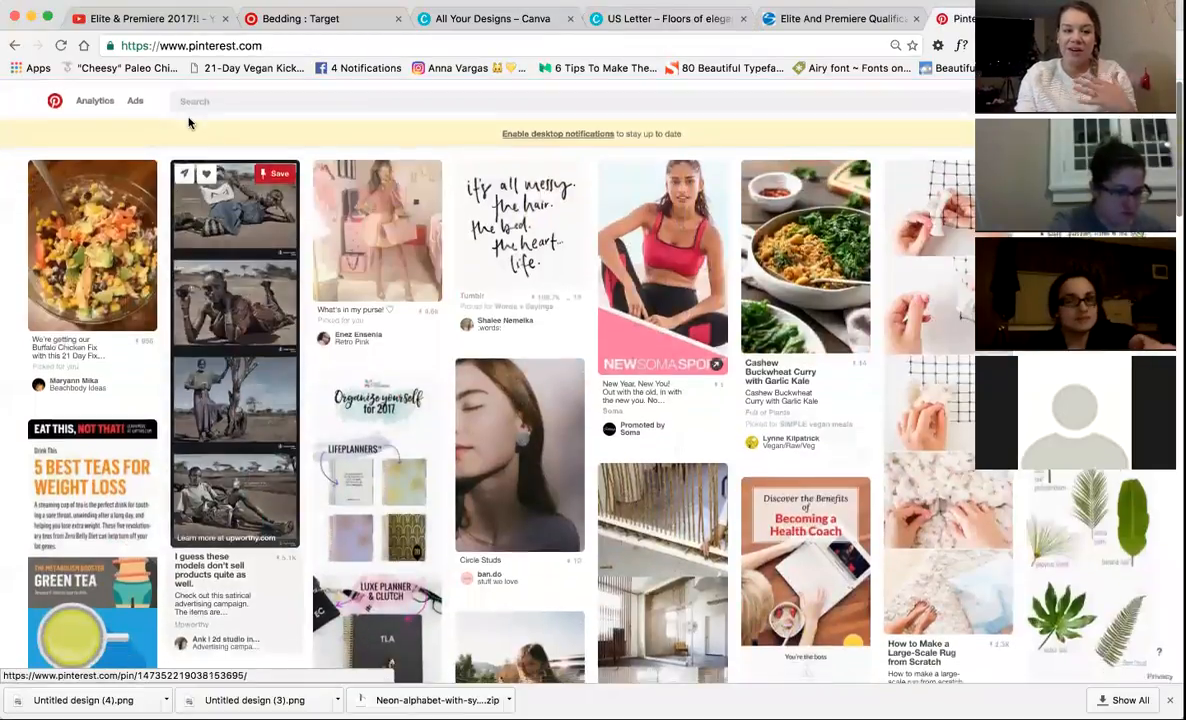
left_click(196, 98)
type("word")
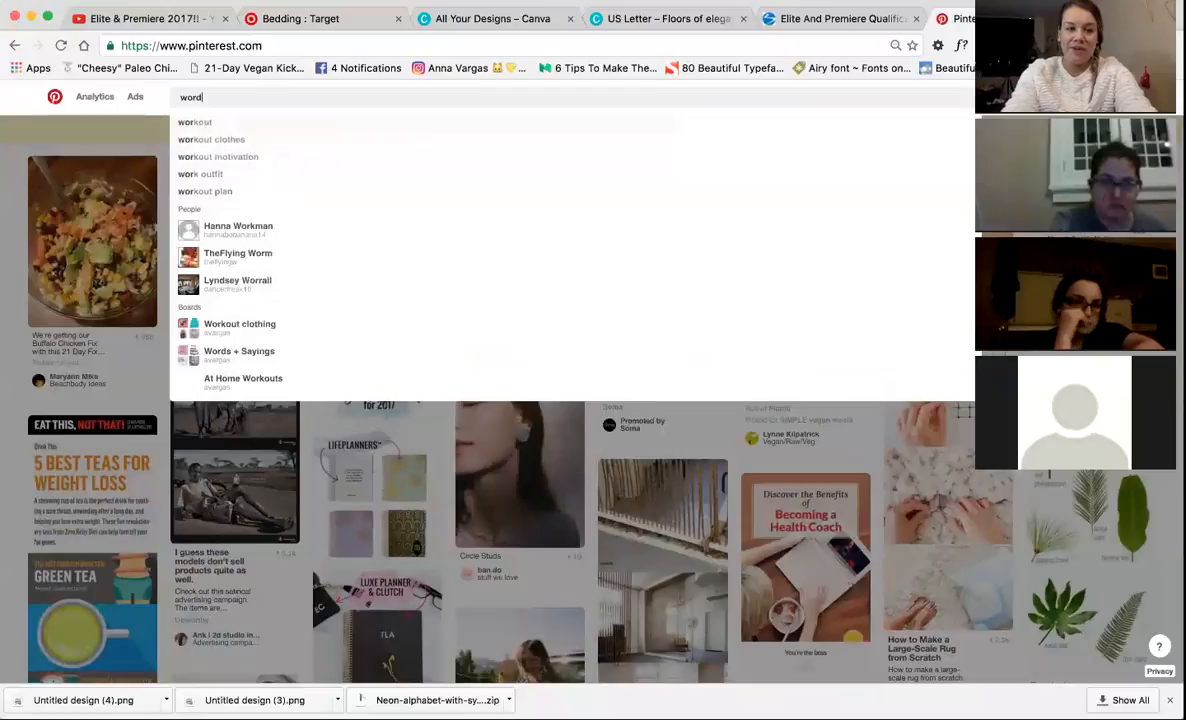
key("BackSpace")
key("BackSpace")
key("BackSpace")
key("BackSpace")
type("quotes about strength")
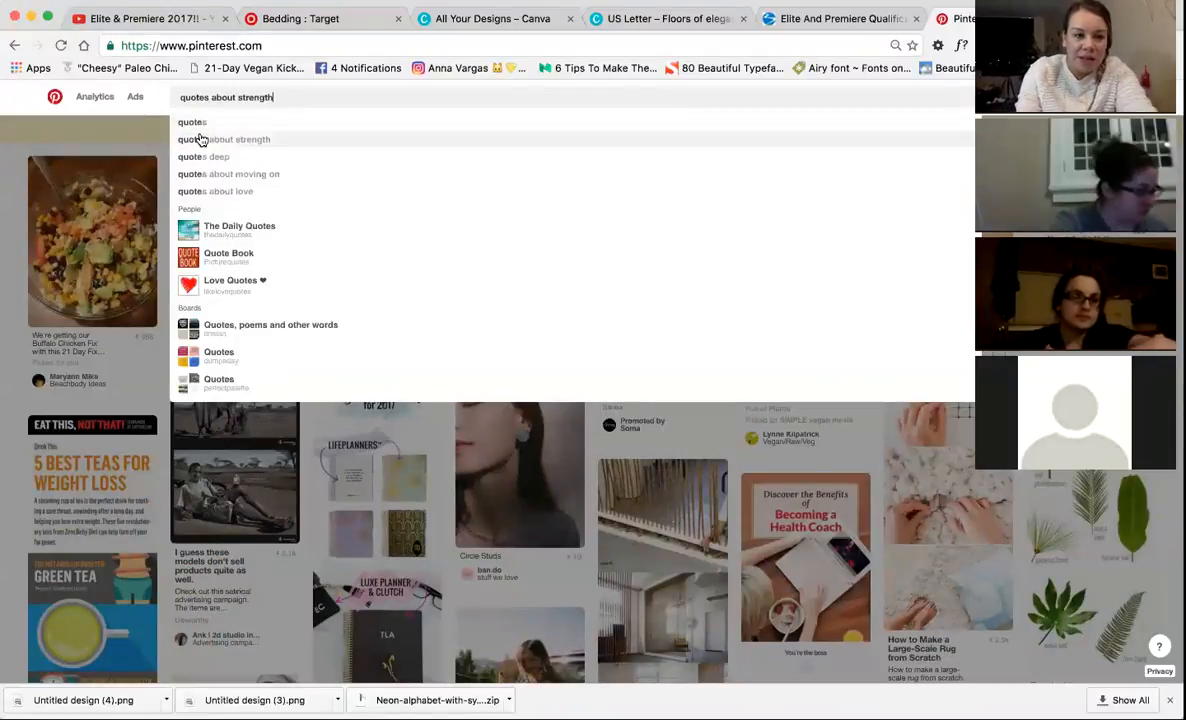
left_click(246, 141)
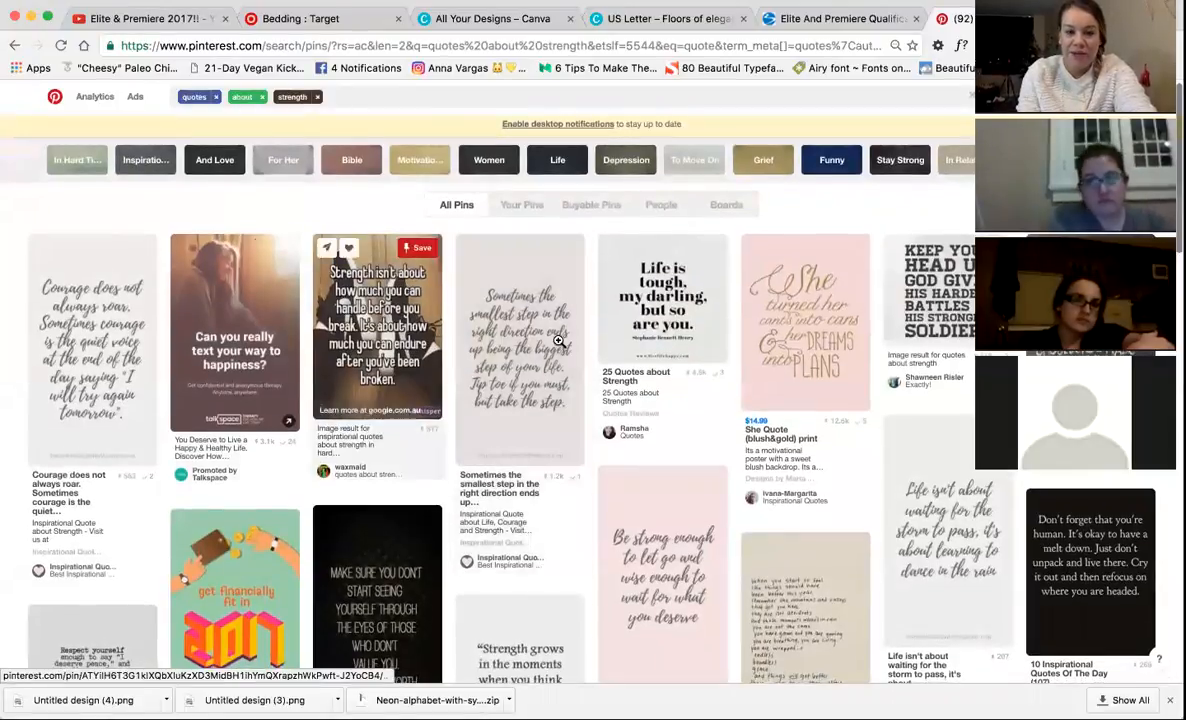
View the "Life is tough, my darling, but so are you" quote pin up close, then return to the search results.
scroll(584, 363, "down", 1)
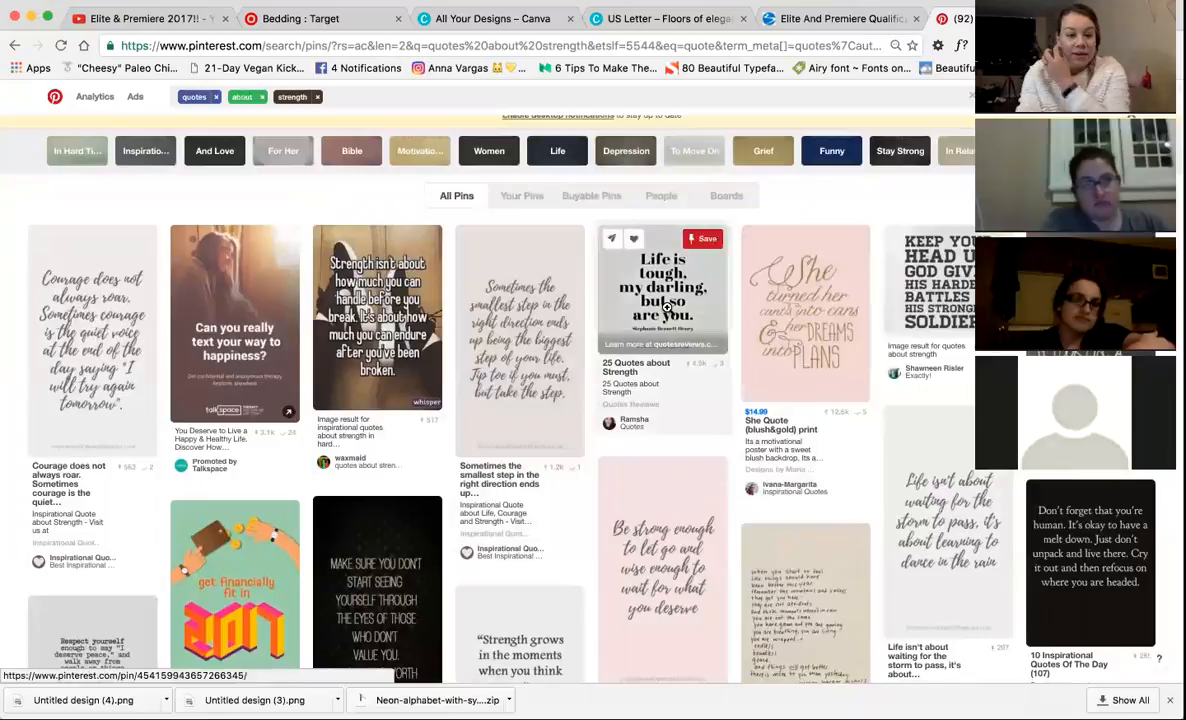
left_click(666, 307)
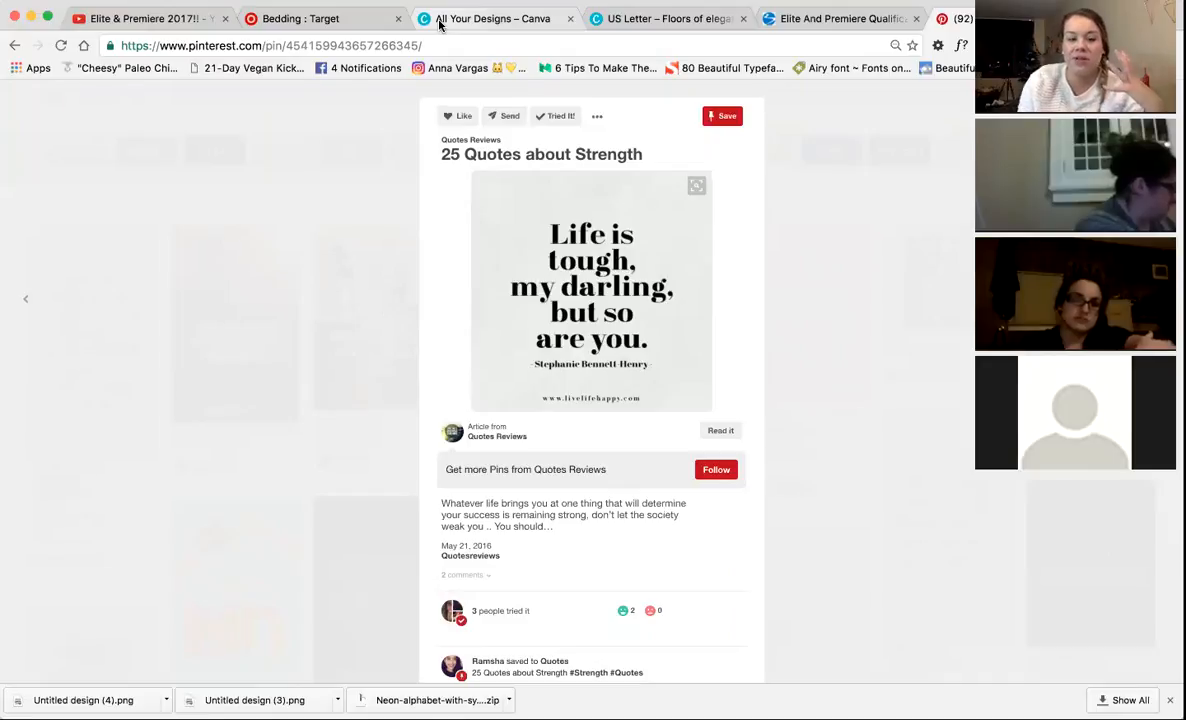
left_click(808, 249)
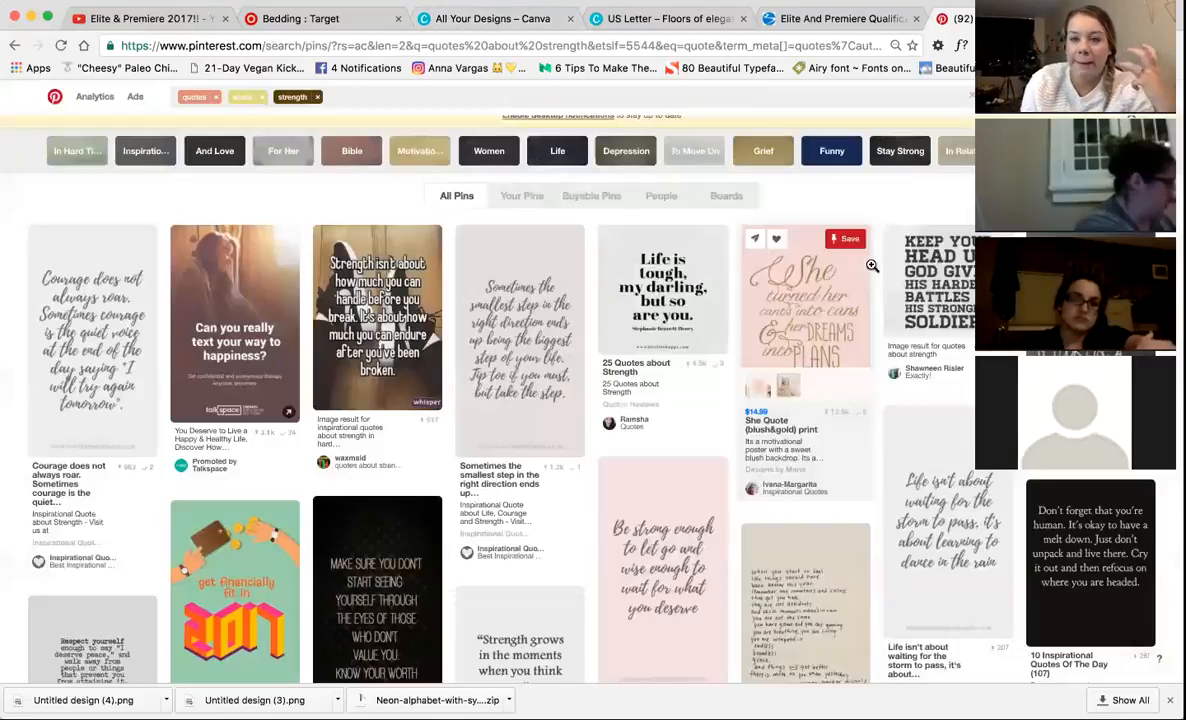
Switch back to Canva's design types and create a new Letterhead (US) document.
left_click(488, 24)
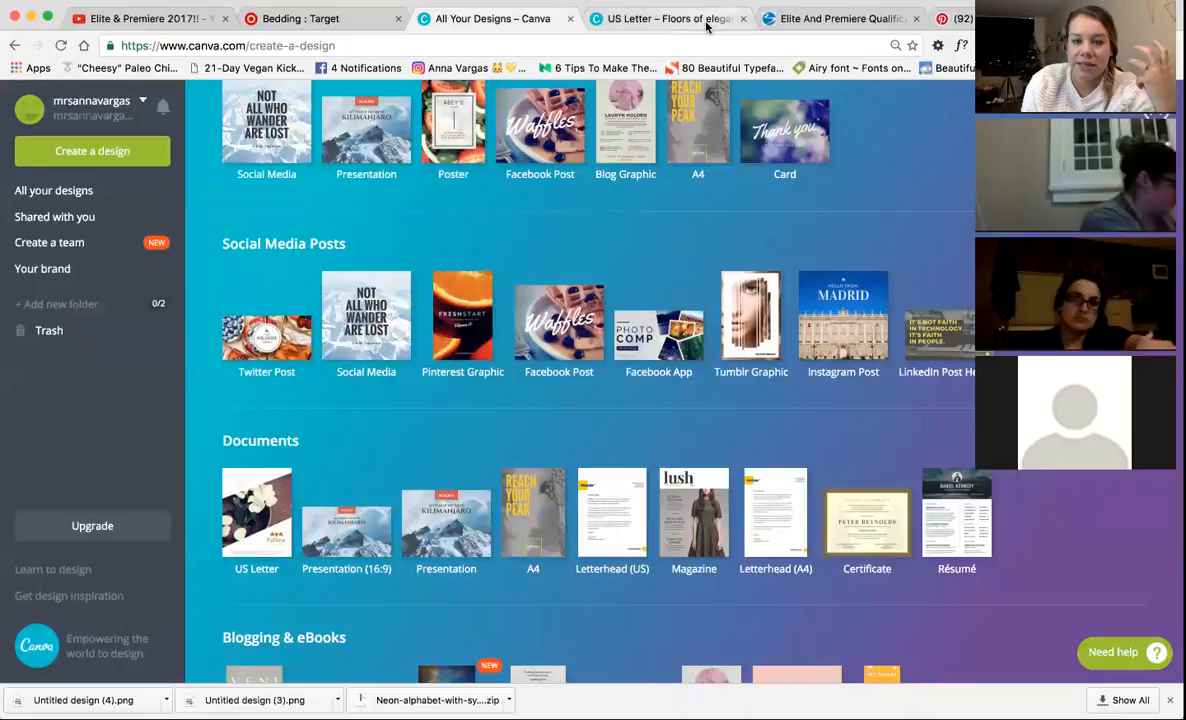
scroll(590, 450, "down", 2)
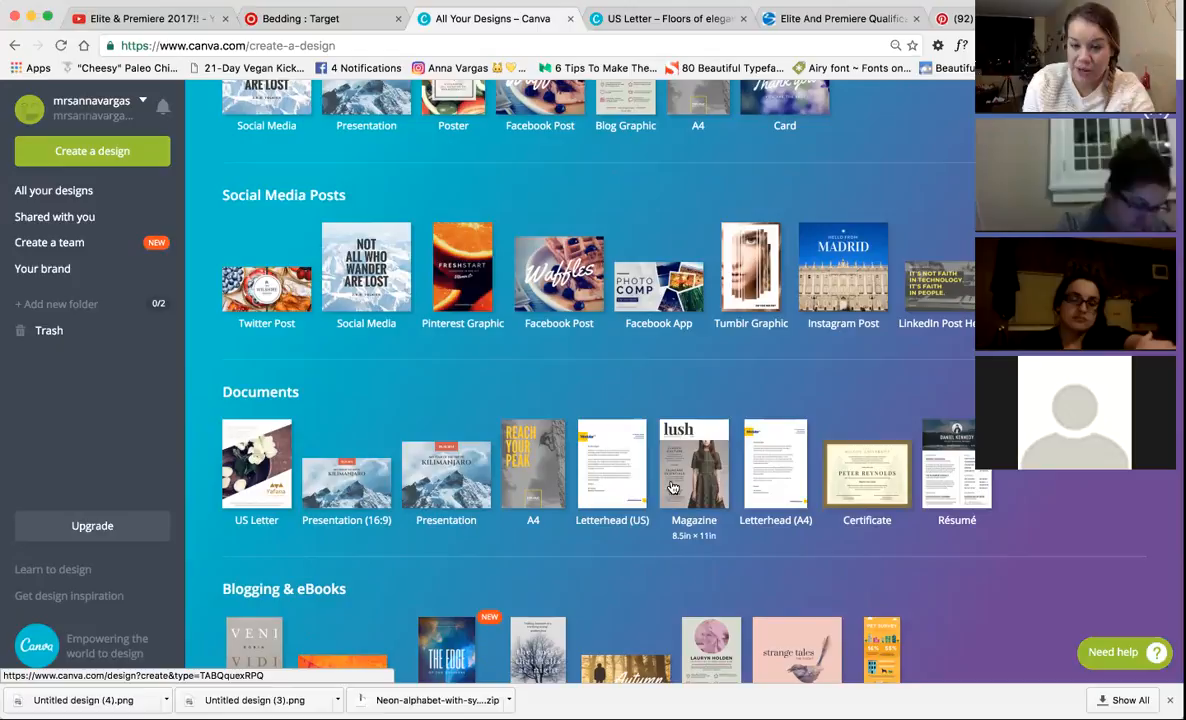
left_click(622, 490)
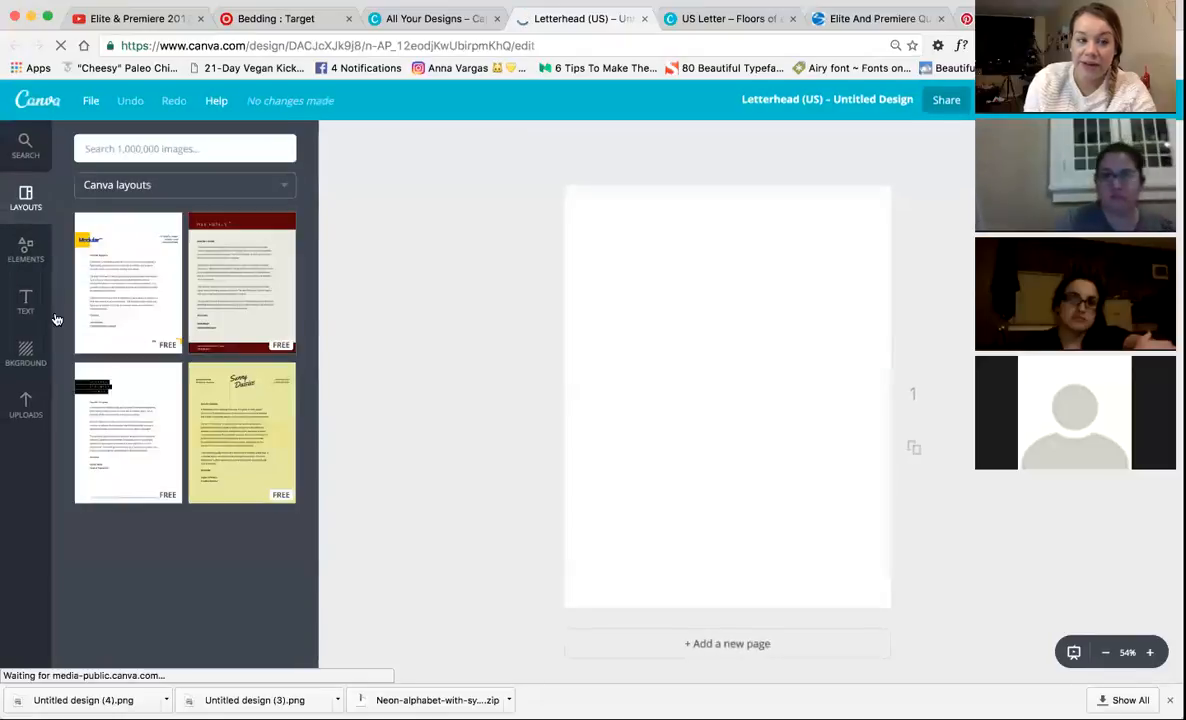
Browse the ready-made Canva letterhead layouts for their styles and colour schemes.
scroll(206, 441, "down", 10)
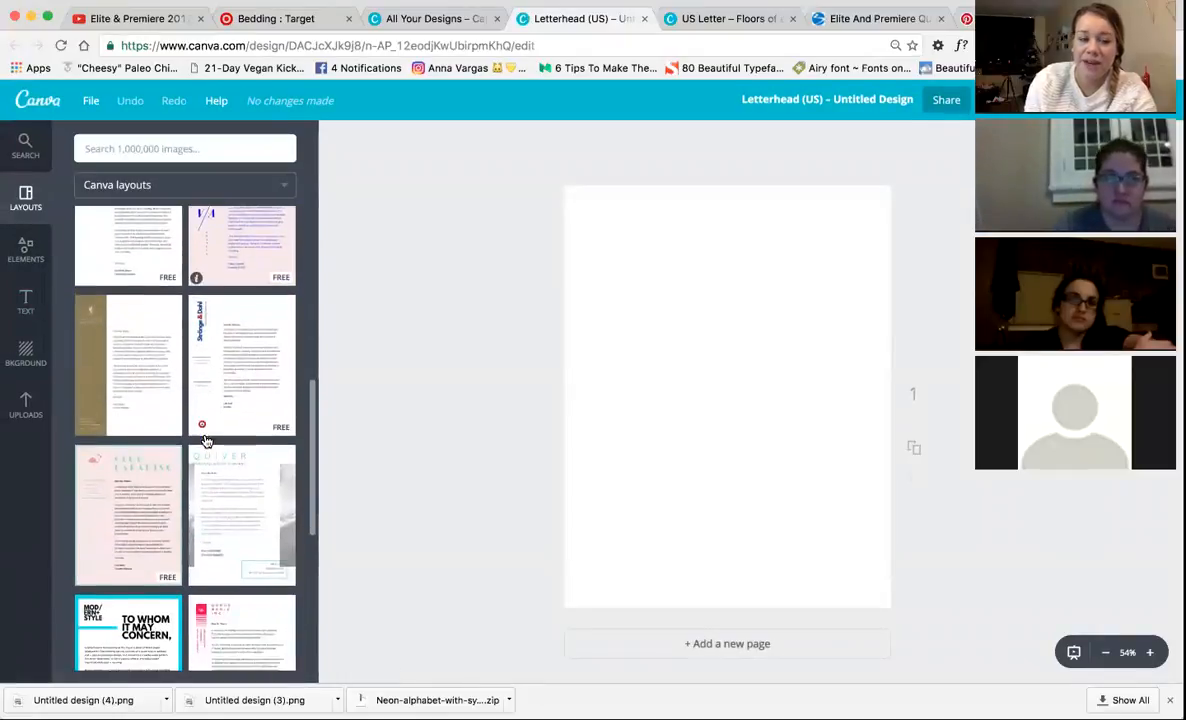
scroll(206, 441, "down", 8)
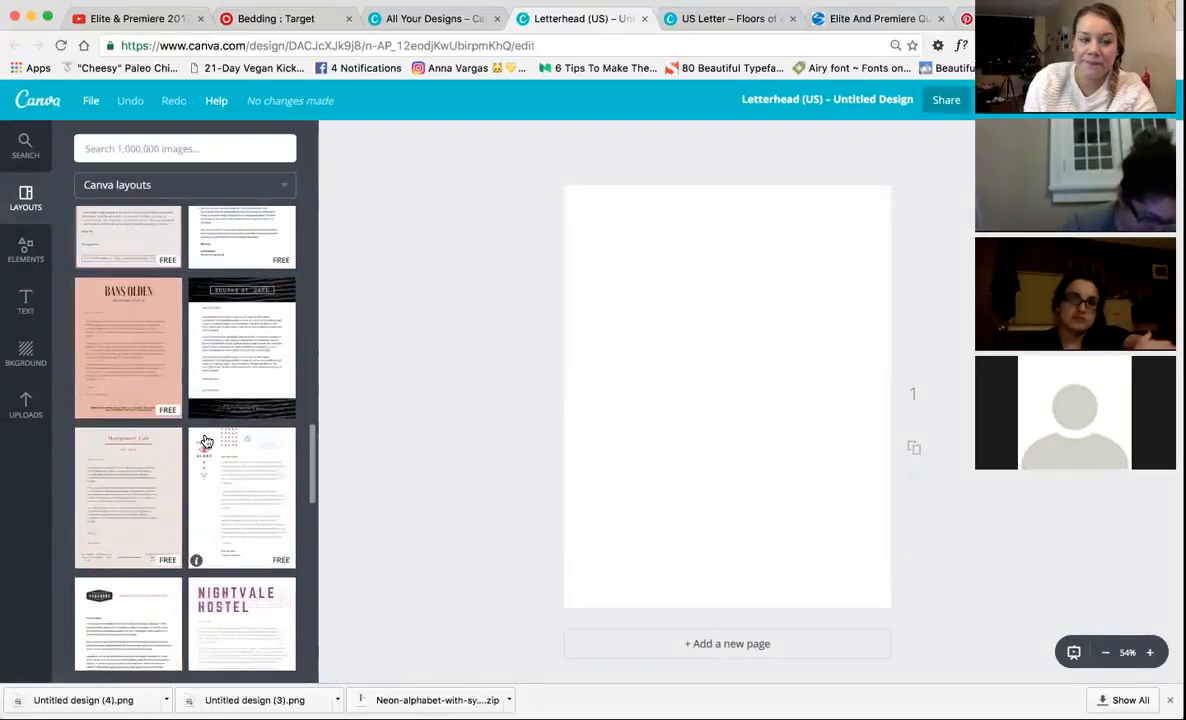
scroll(206, 441, "down", 2)
scroll(206, 441, "down", 8)
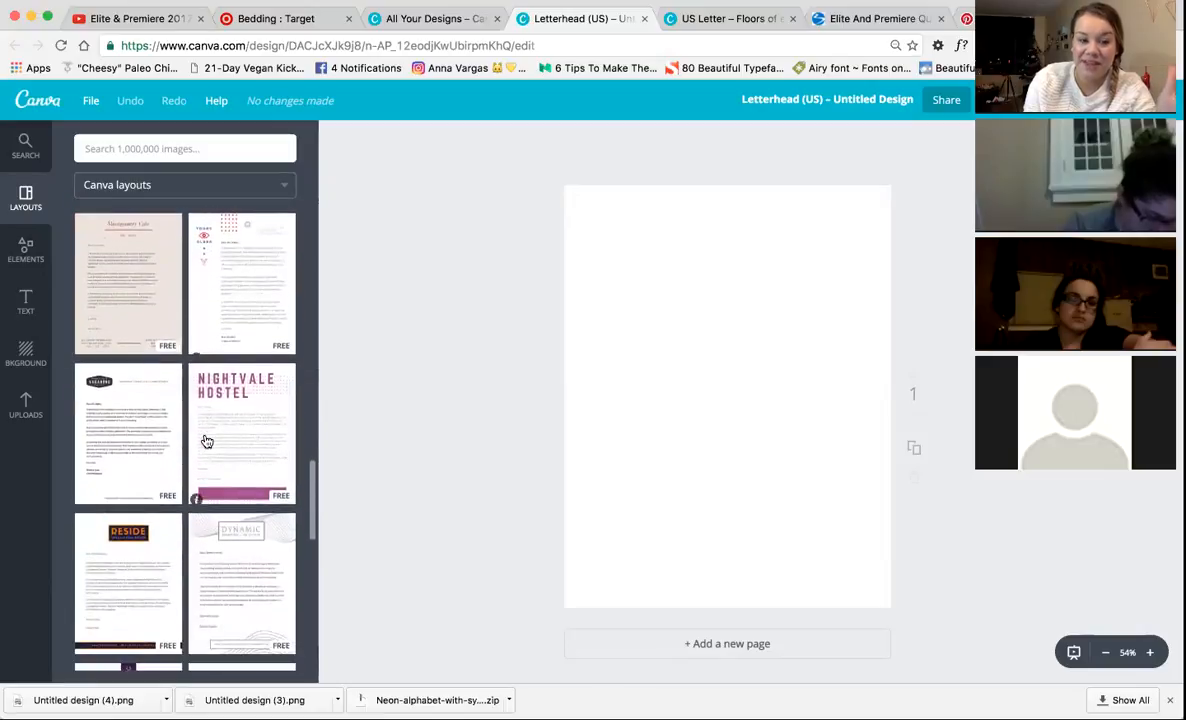
Find the free letterhead layout with green palm leaves and a vertical line among the Canva layouts and apply it to the page.
scroll(206, 441, "down", 6)
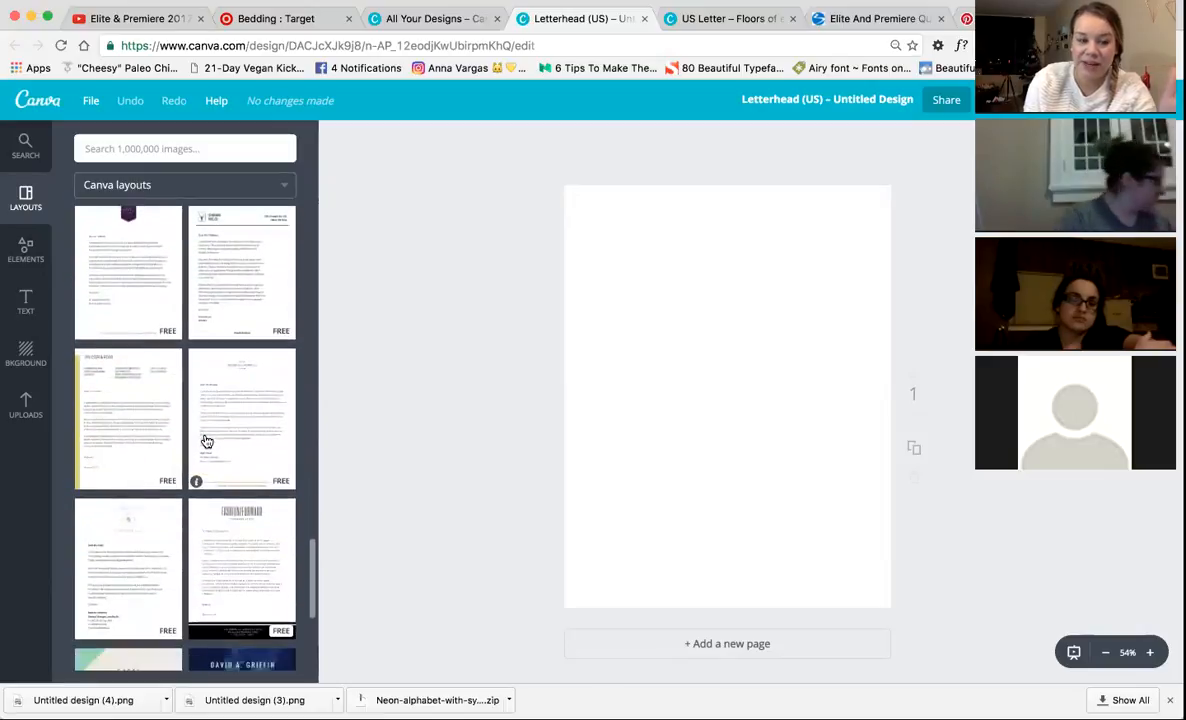
scroll(206, 441, "down", 6)
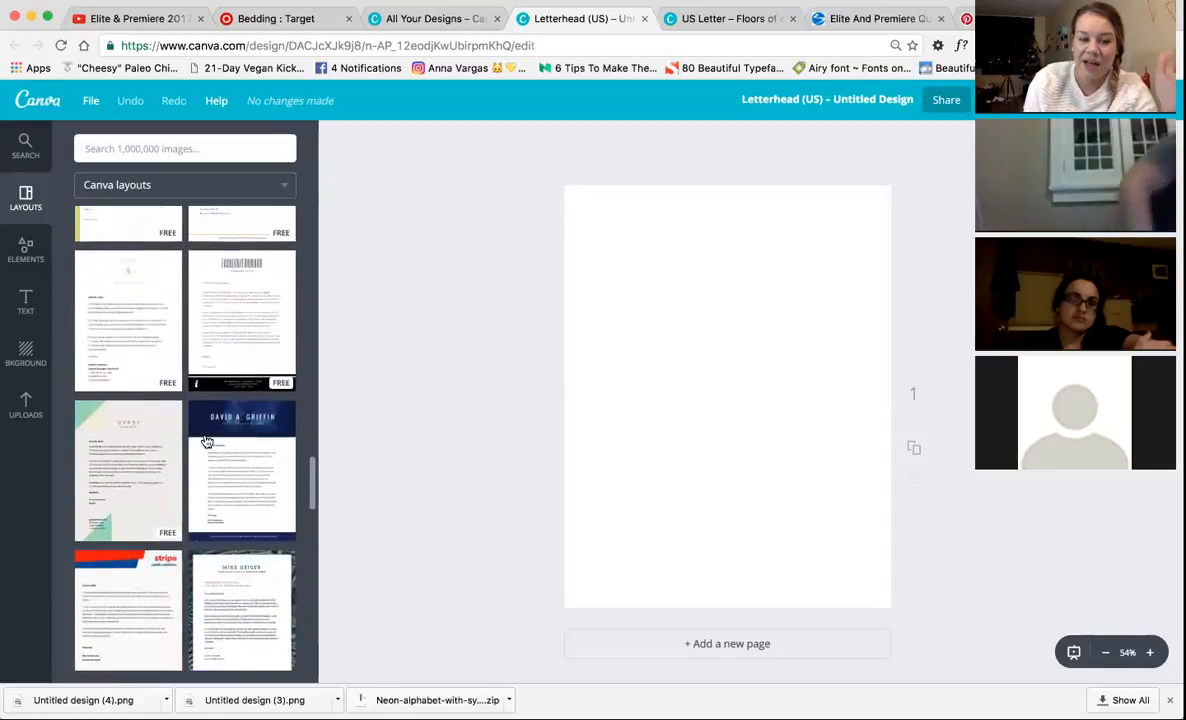
scroll(206, 441, "down", 5)
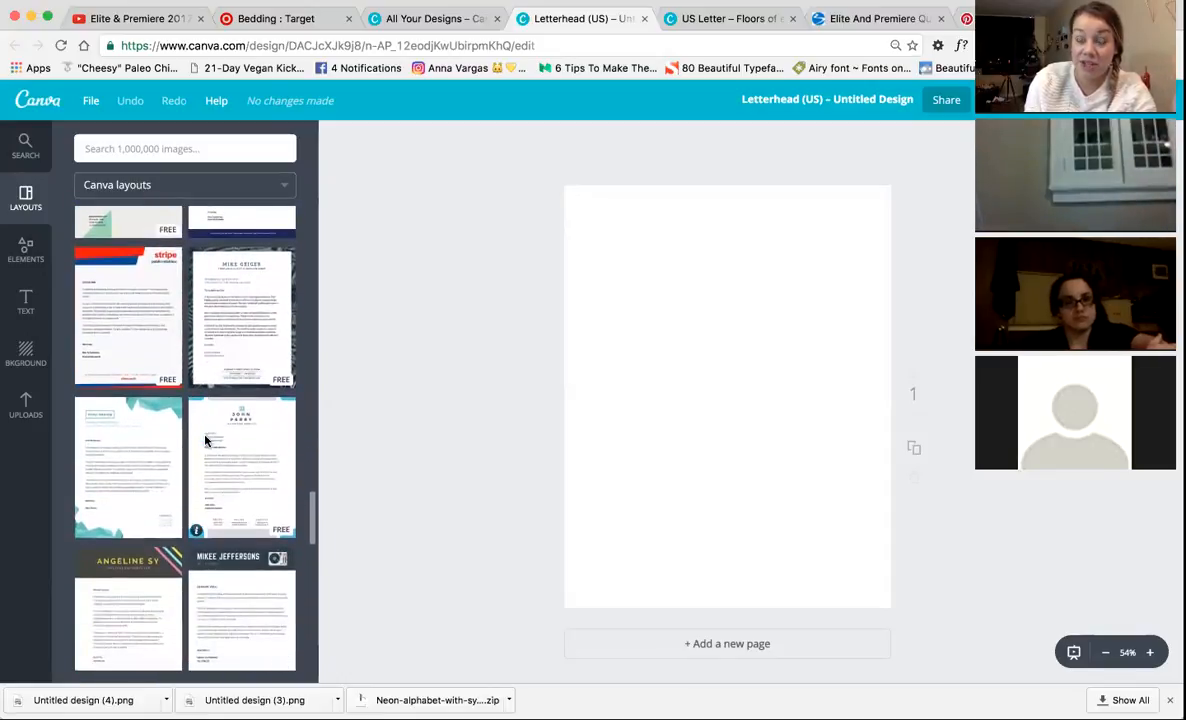
scroll(206, 441, "down", 1)
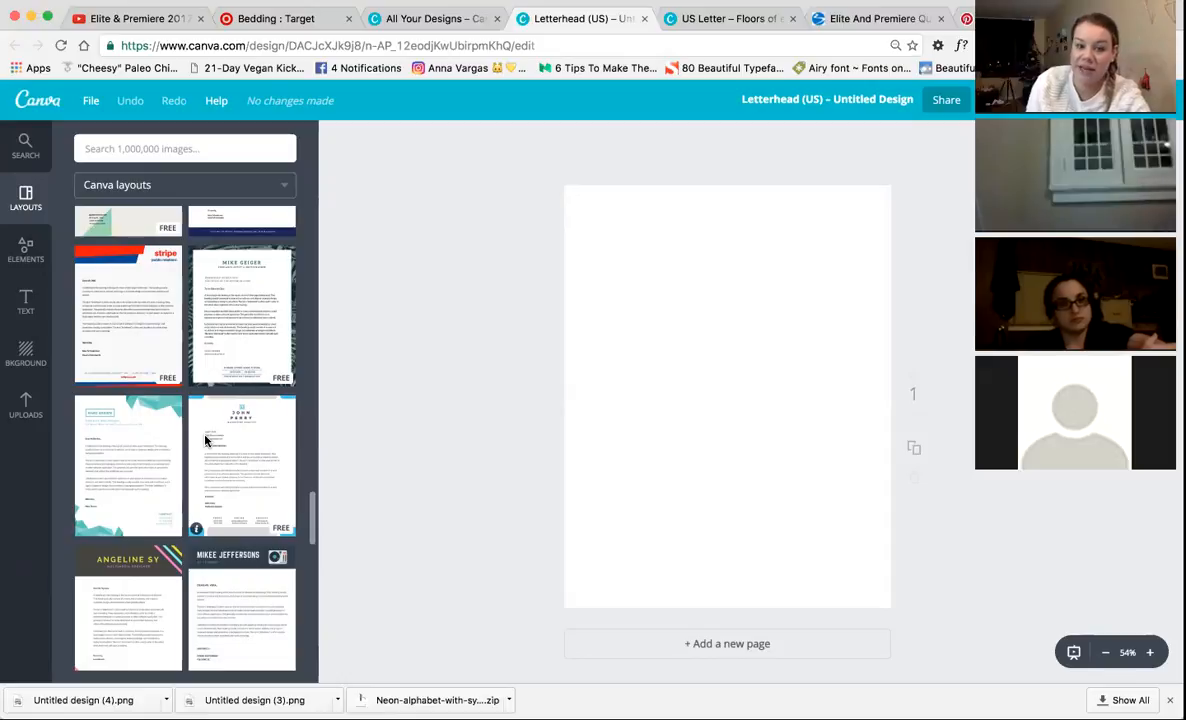
scroll(206, 441, "down", 15)
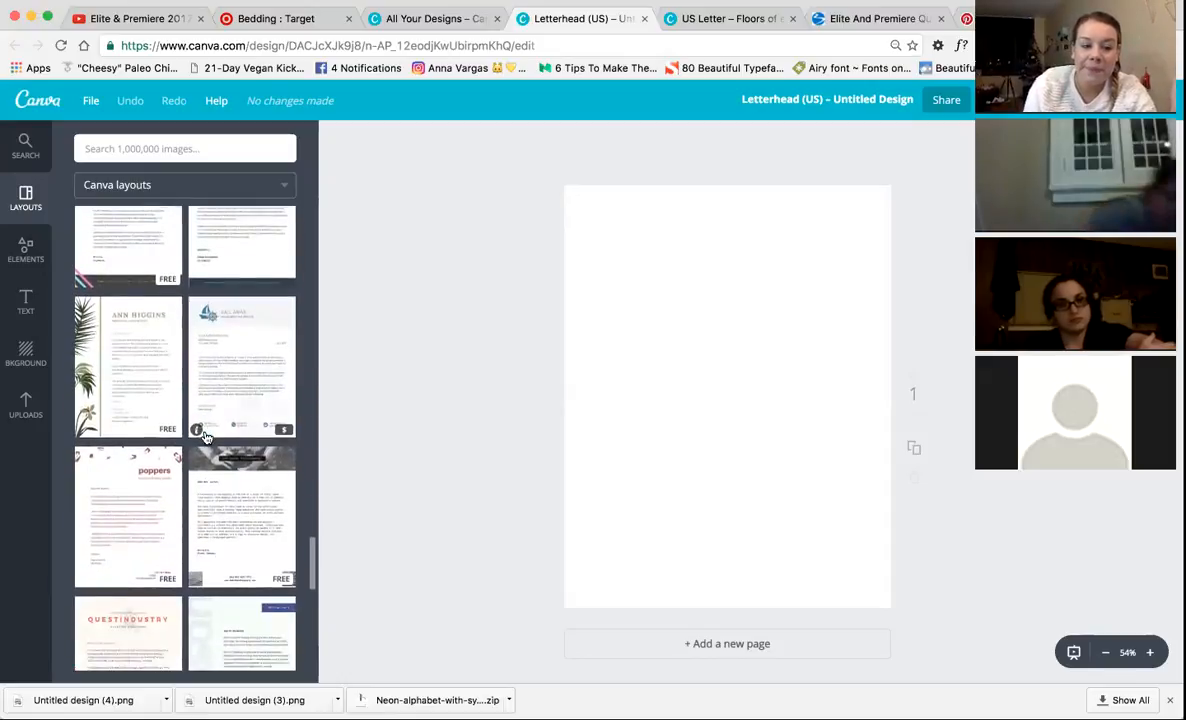
left_click(150, 396)
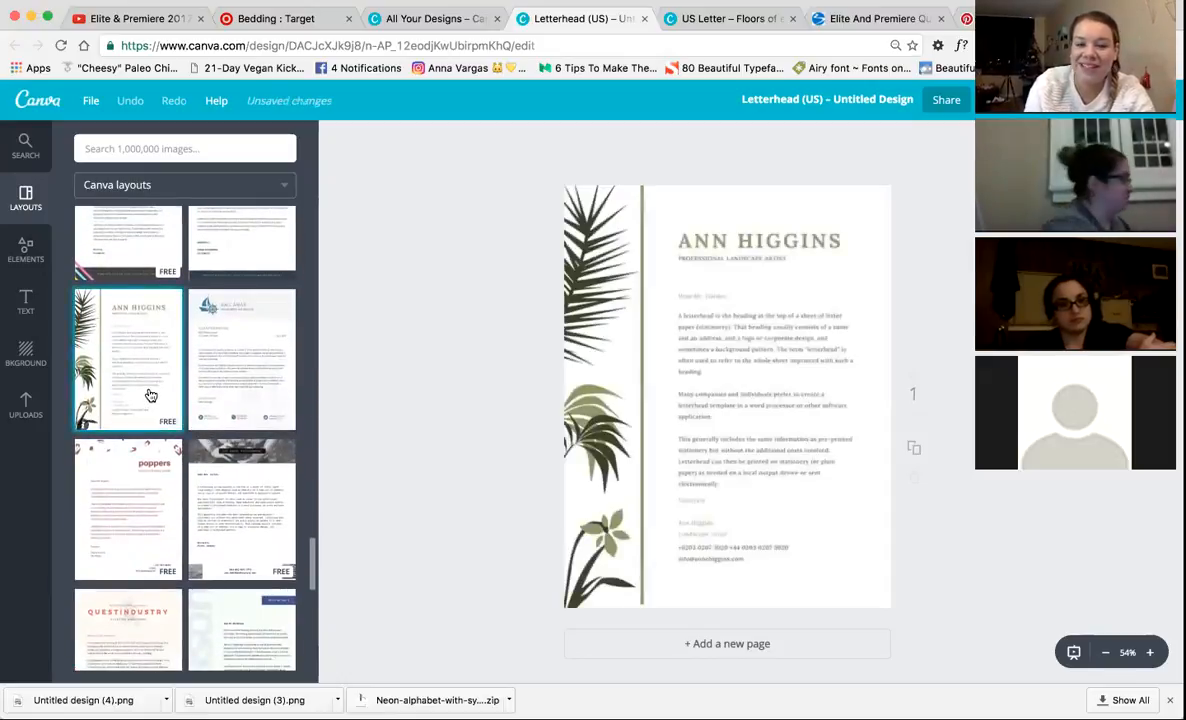
Select all the placeholder text blocks of the letterhead together and delete them, keeping the palm leaves and vertical line.
left_click(849, 364)
left_click_drag(902, 594, 680, 228)
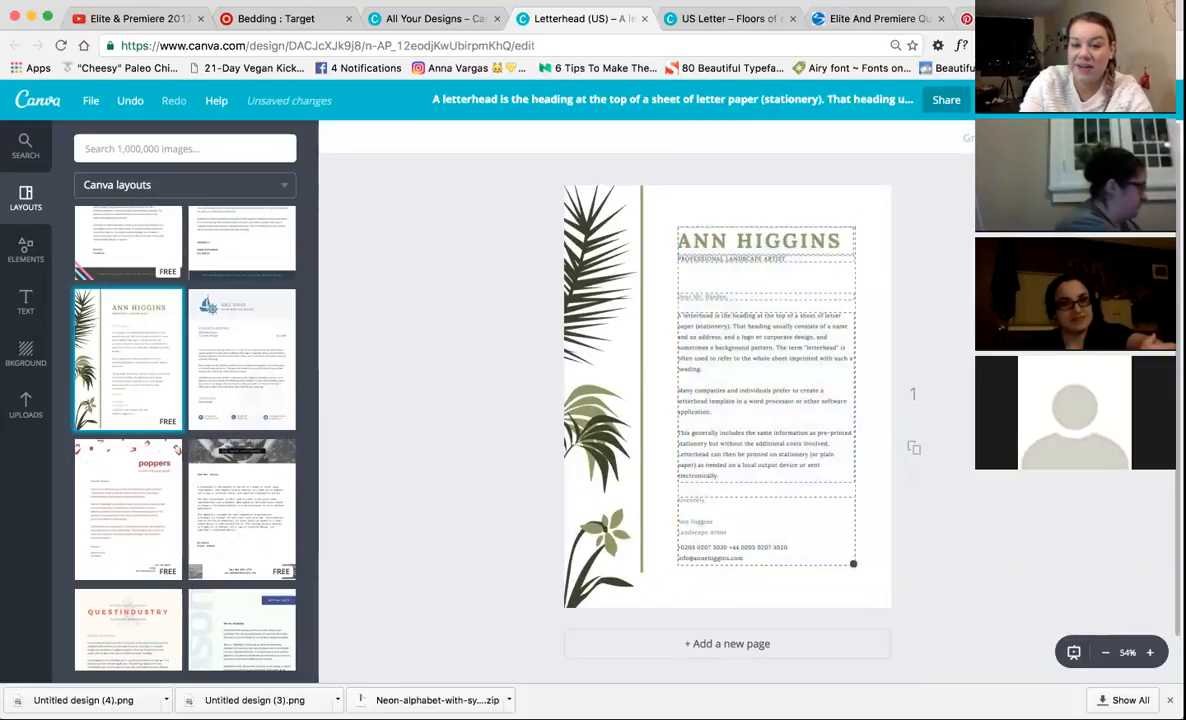
key("BackSpace")
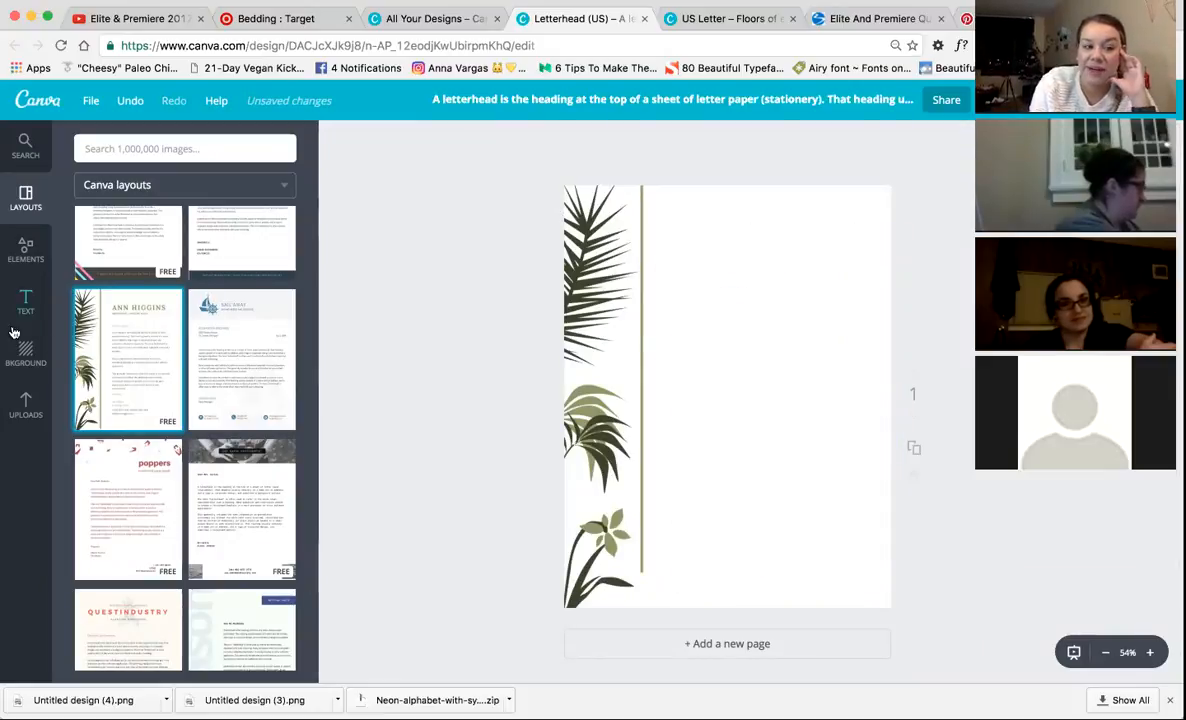
Add the uploaded pink glitter image, shrink it to about half the page width and place it in the page's upper blank area.
left_click(22, 418)
scroll(110, 467, "down", 10)
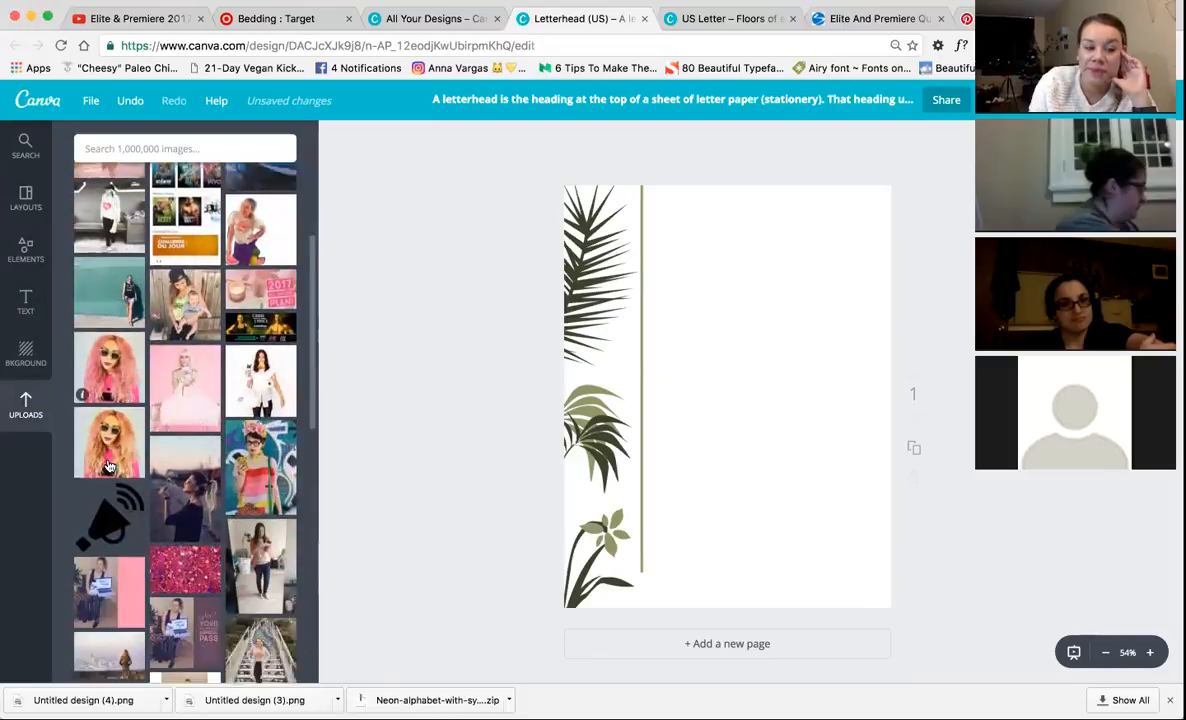
scroll(110, 467, "down", 3)
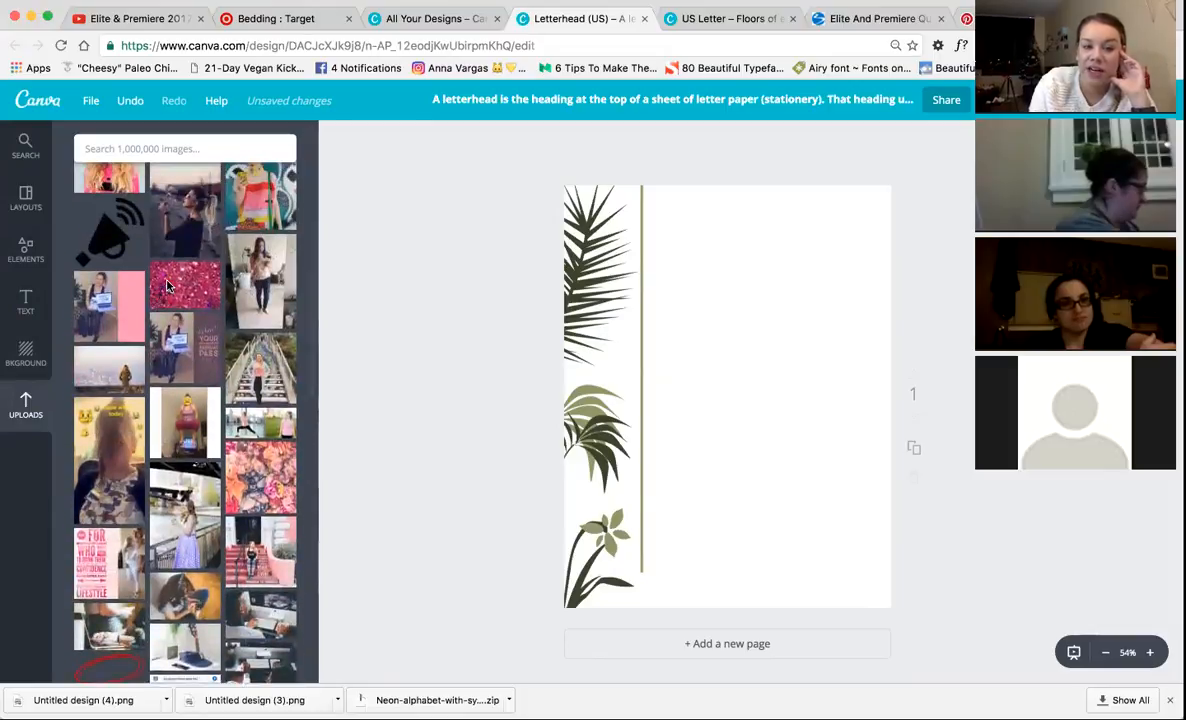
left_click(155, 275)
left_click_drag(678, 364, 762, 263)
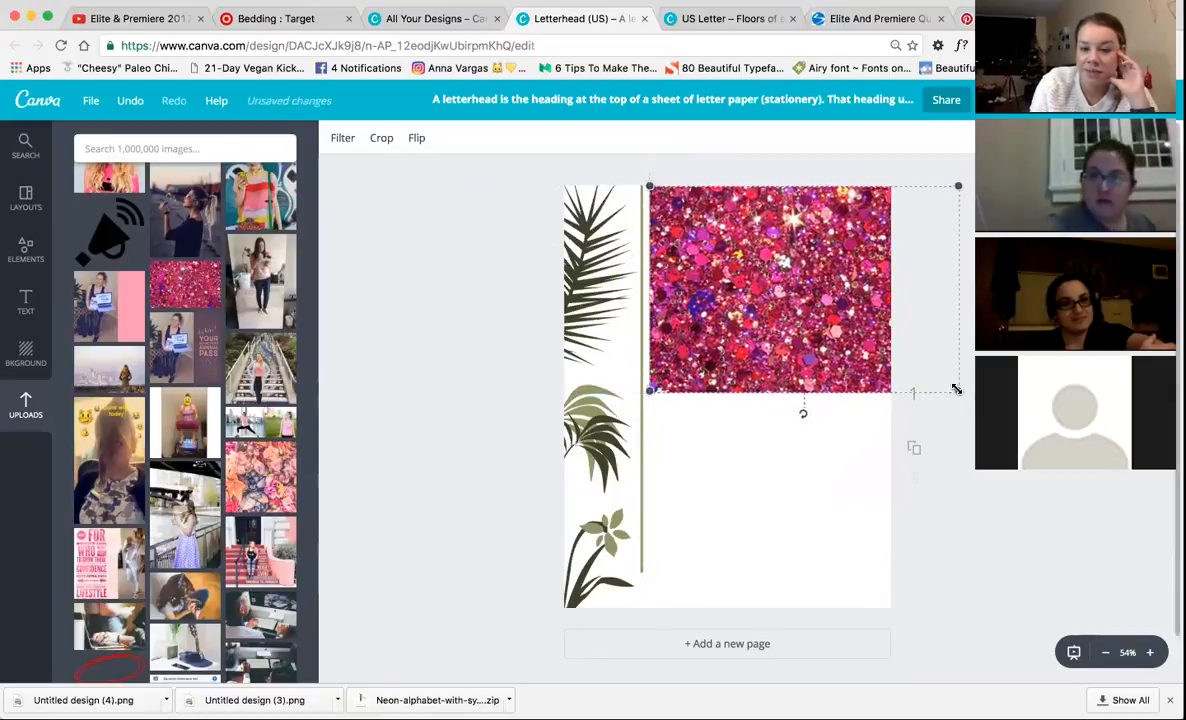
left_click_drag(952, 391, 922, 368)
left_click_drag(860, 262, 826, 249)
left_click_drag(704, 217, 763, 240)
left_click(752, 451)
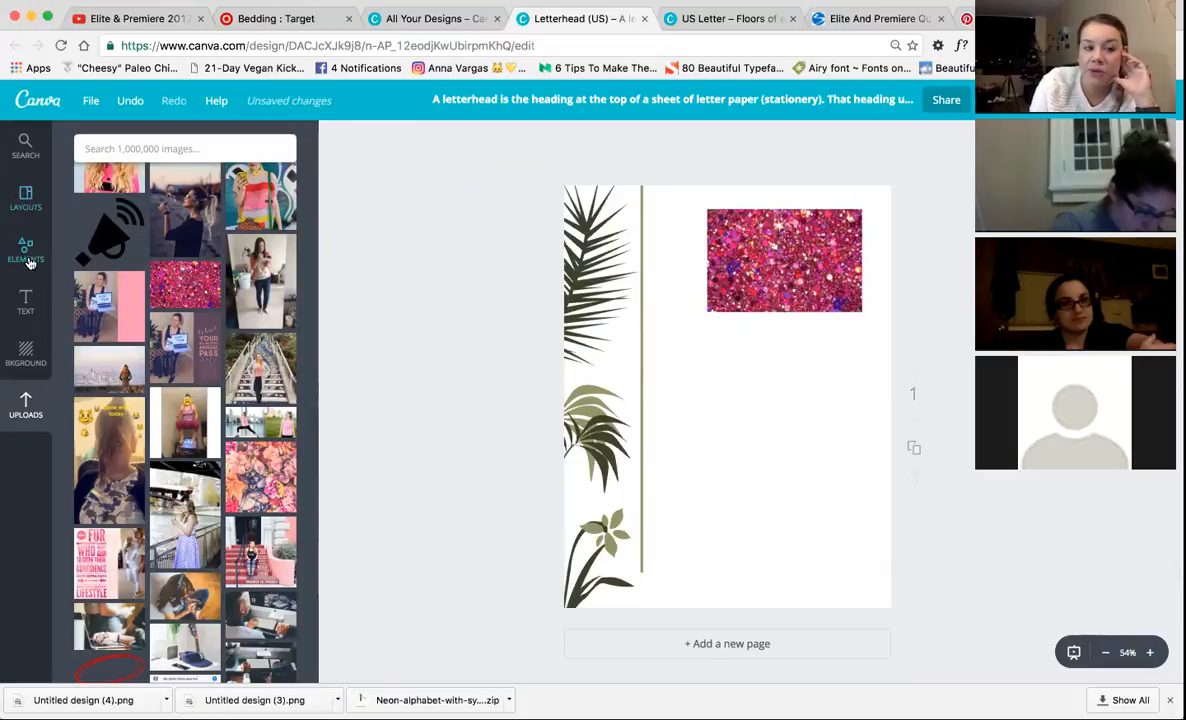
Insert a plain circular photo frame, shrink it to about half its size and place it below the glitter image.
left_click(27, 256)
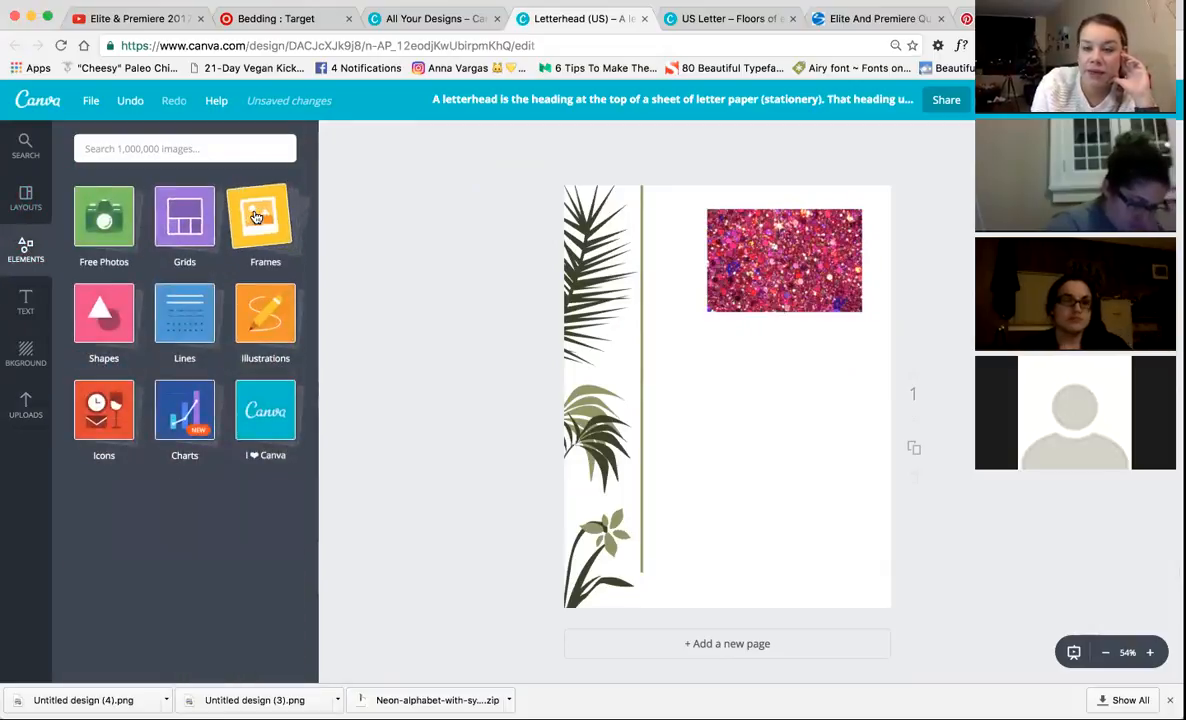
left_click(257, 217)
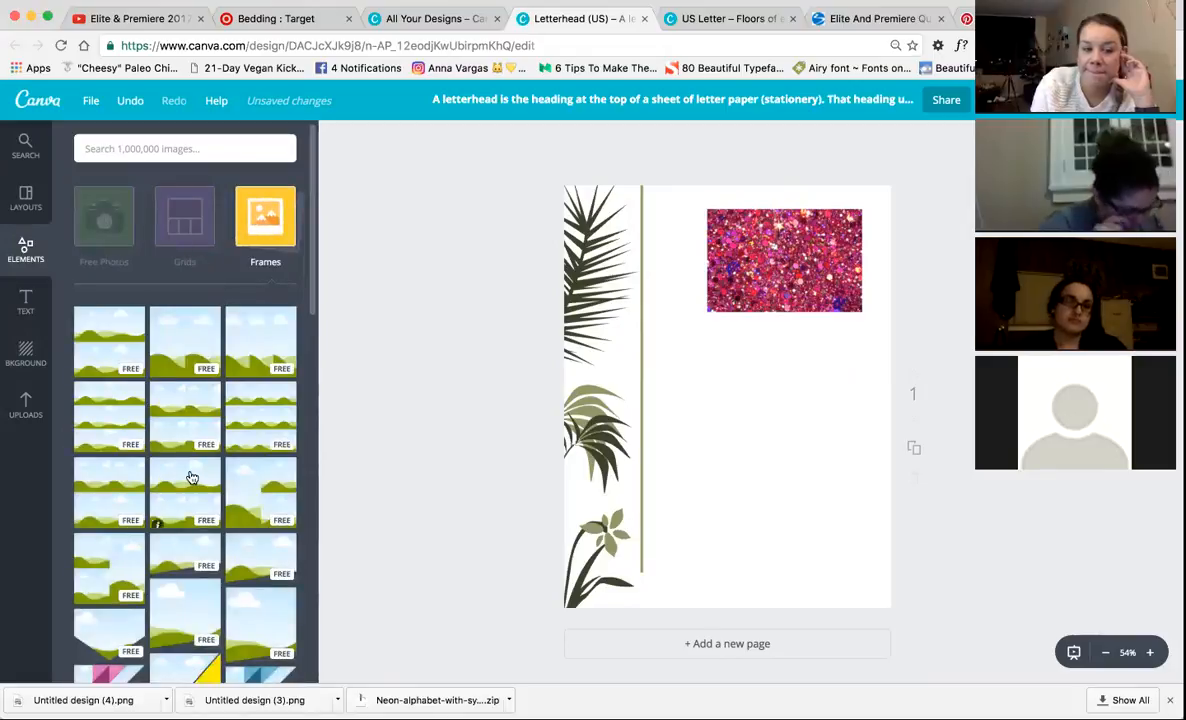
scroll(192, 477, "down", 10)
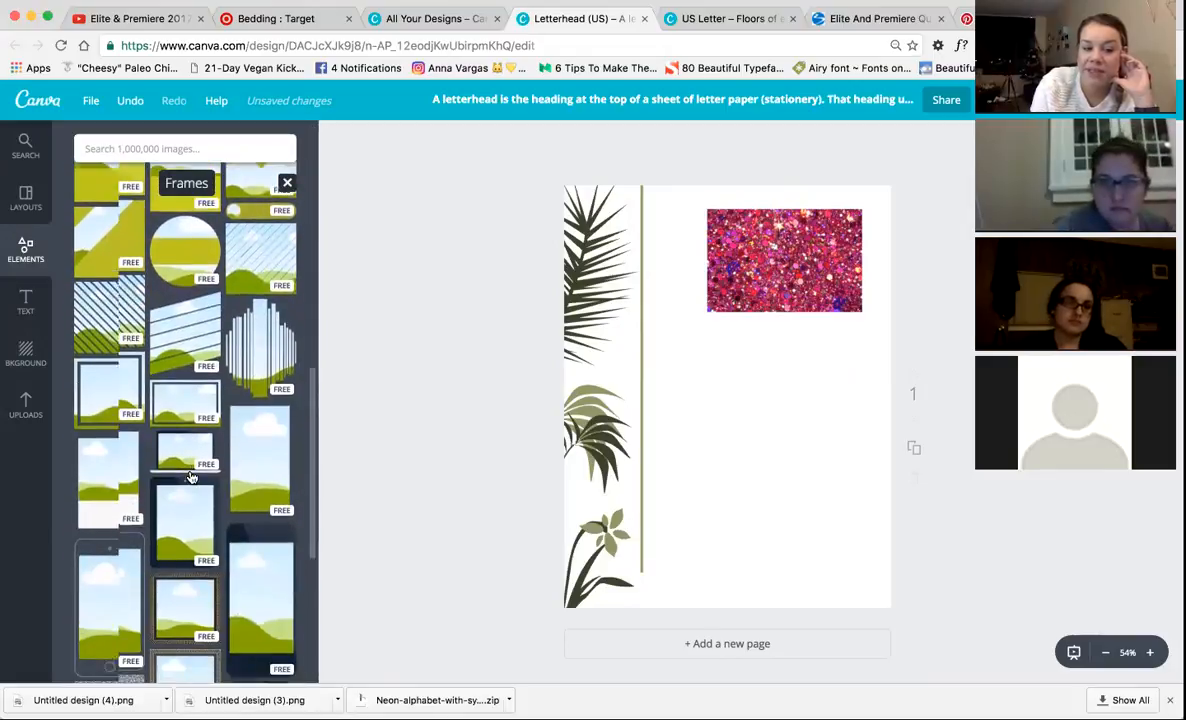
scroll(231, 535, "down", 10)
scroll(231, 535, "down", 10)
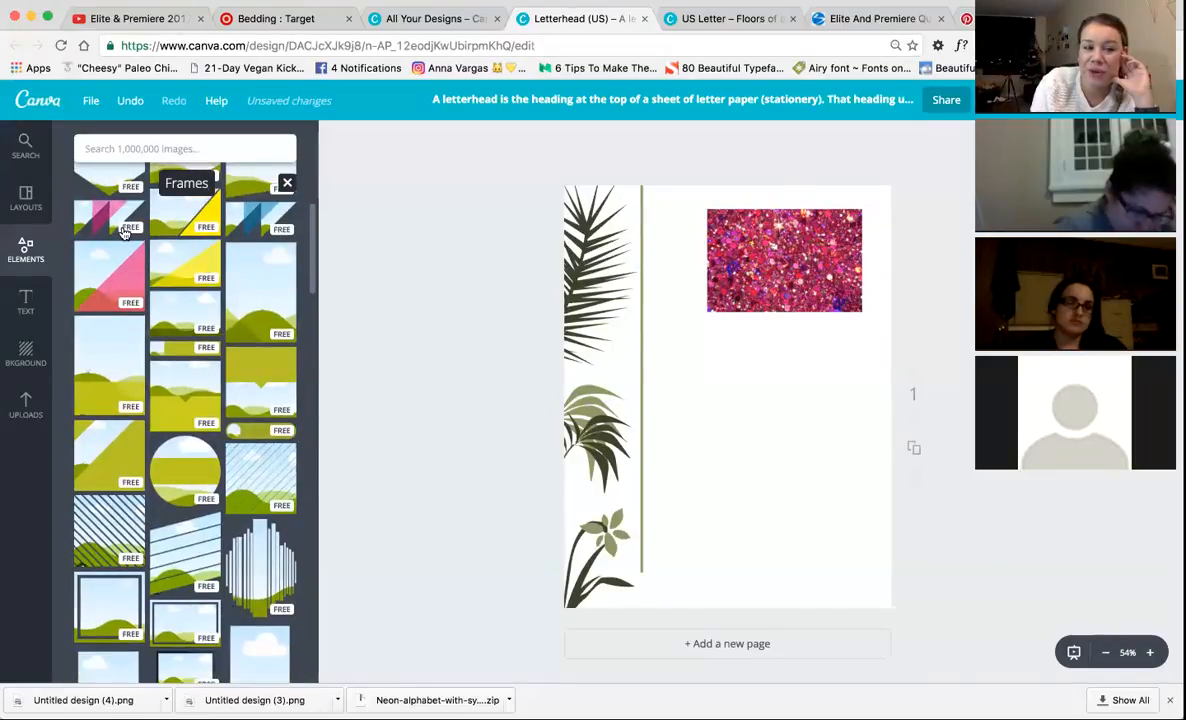
scroll(124, 232, "down", 10)
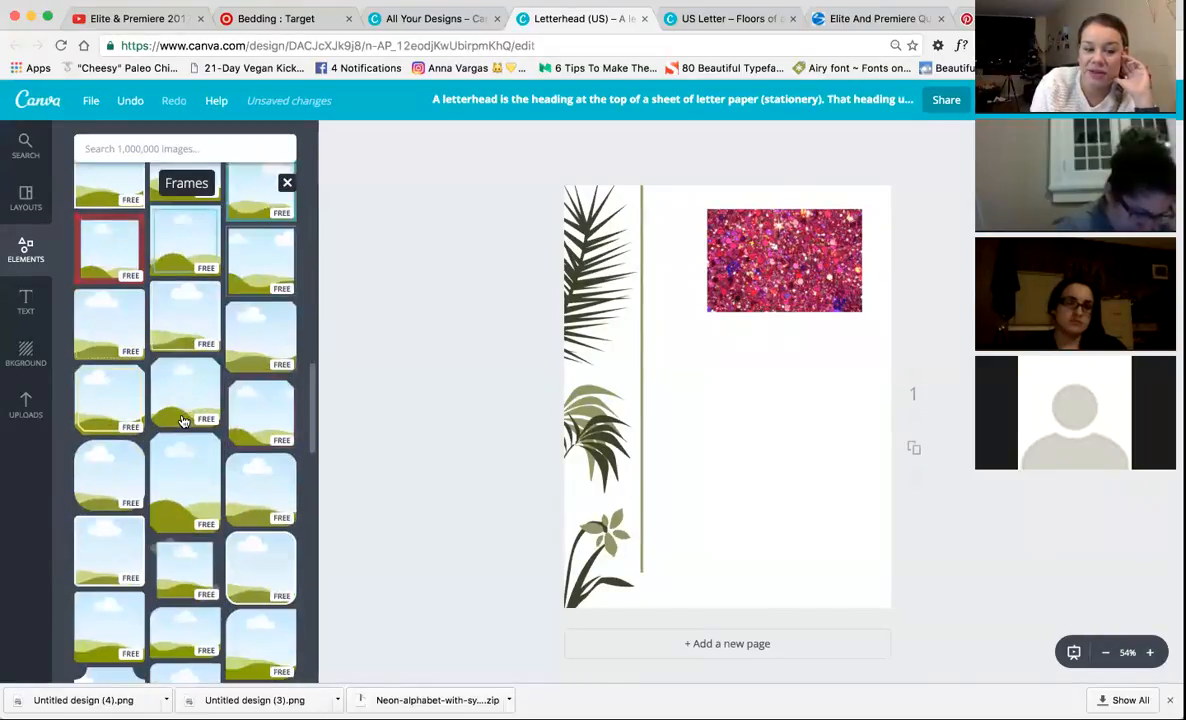
scroll(183, 420, "down", 10)
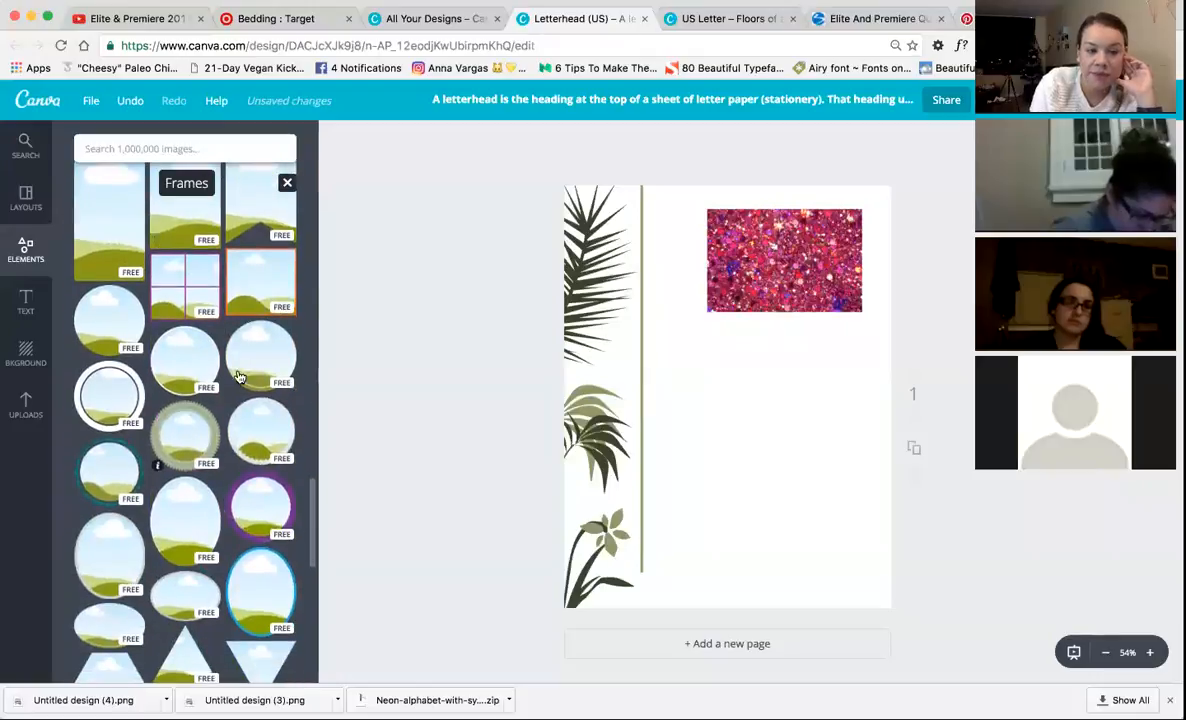
left_click(198, 352)
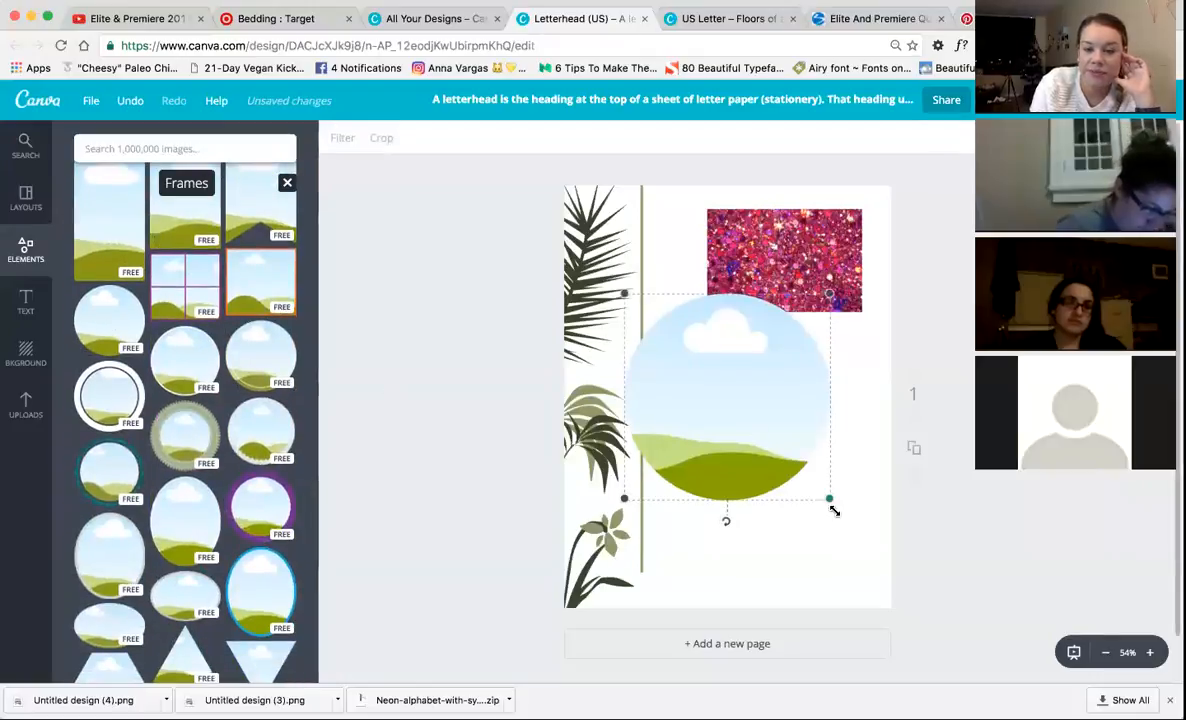
left_click_drag(829, 497, 724, 397)
left_click_drag(694, 344, 721, 383)
Fill the circular frame with the uploaded photo of a woman bending forward to touch her toes.
left_click(26, 404)
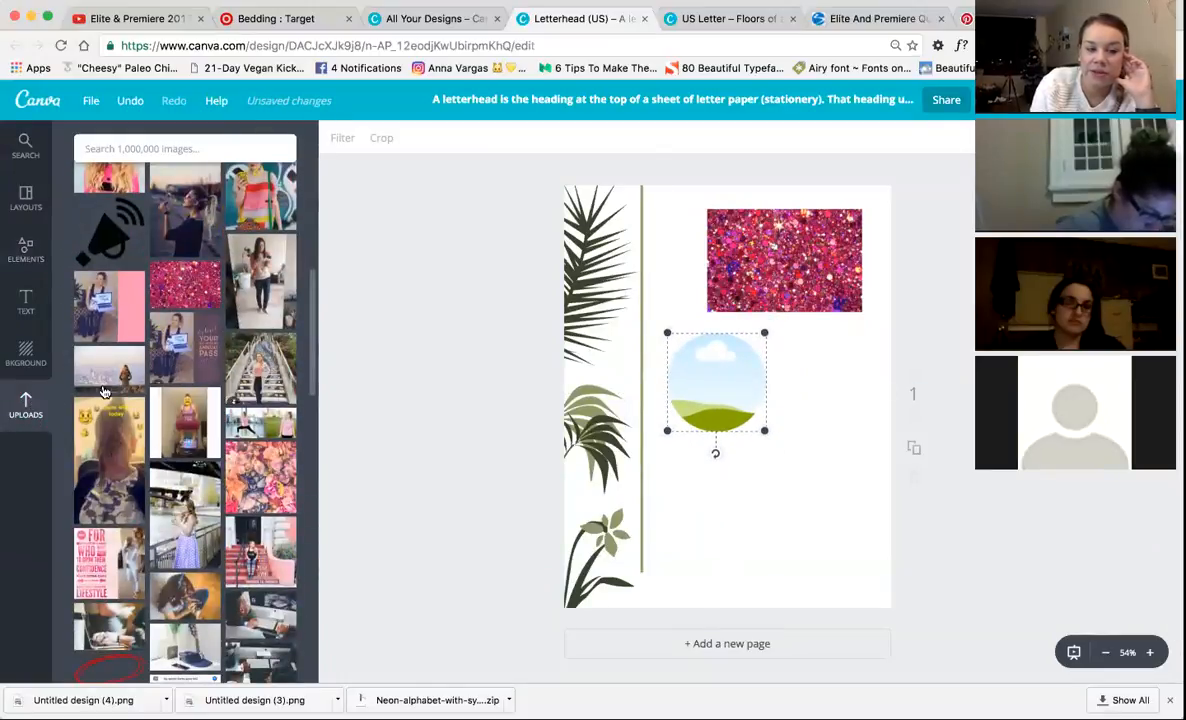
scroll(180, 470, "down", 5)
scroll(261, 553, "down", 10)
scroll(261, 553, "down", 2)
left_click_drag(260, 380, 710, 343)
left_click(791, 413)
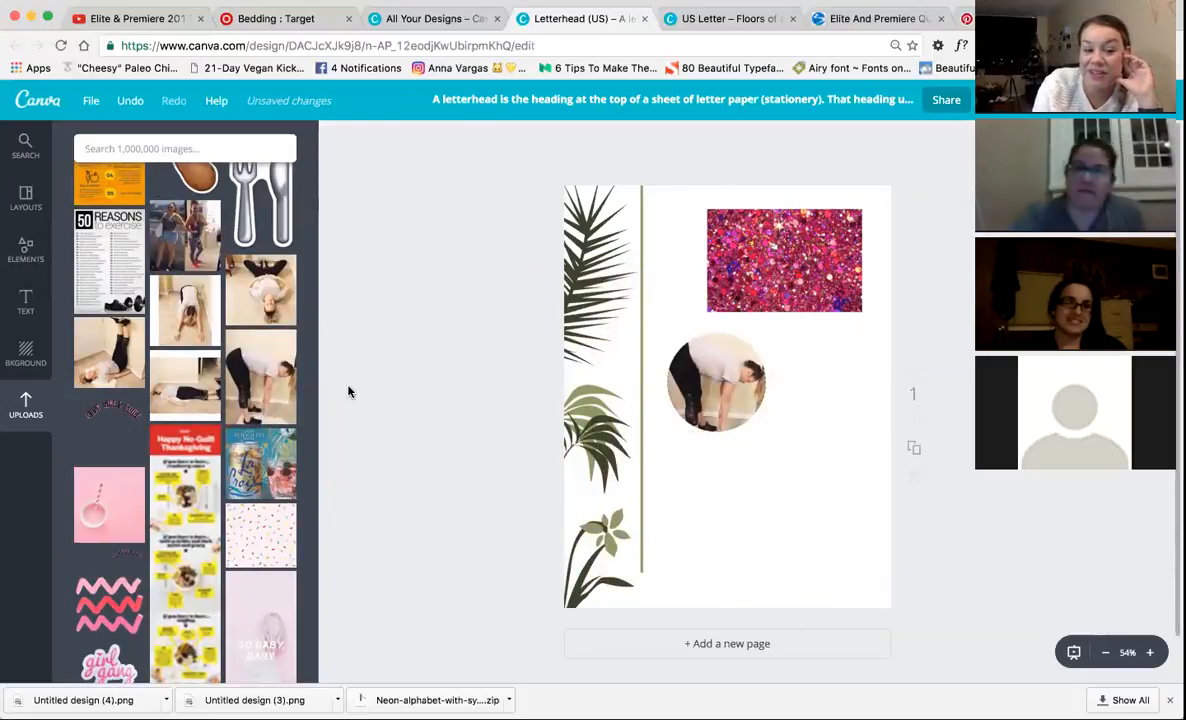
Add the uploaded pink cup-and-straw image, shrink and tilt it, and overlap it with the glitter image's lower right corner.
left_click(100, 512)
left_click_drag(855, 535, 823, 351)
left_click_drag(830, 400, 842, 397)
left_click(440, 390)
scroll(300, 372, "up", 1)
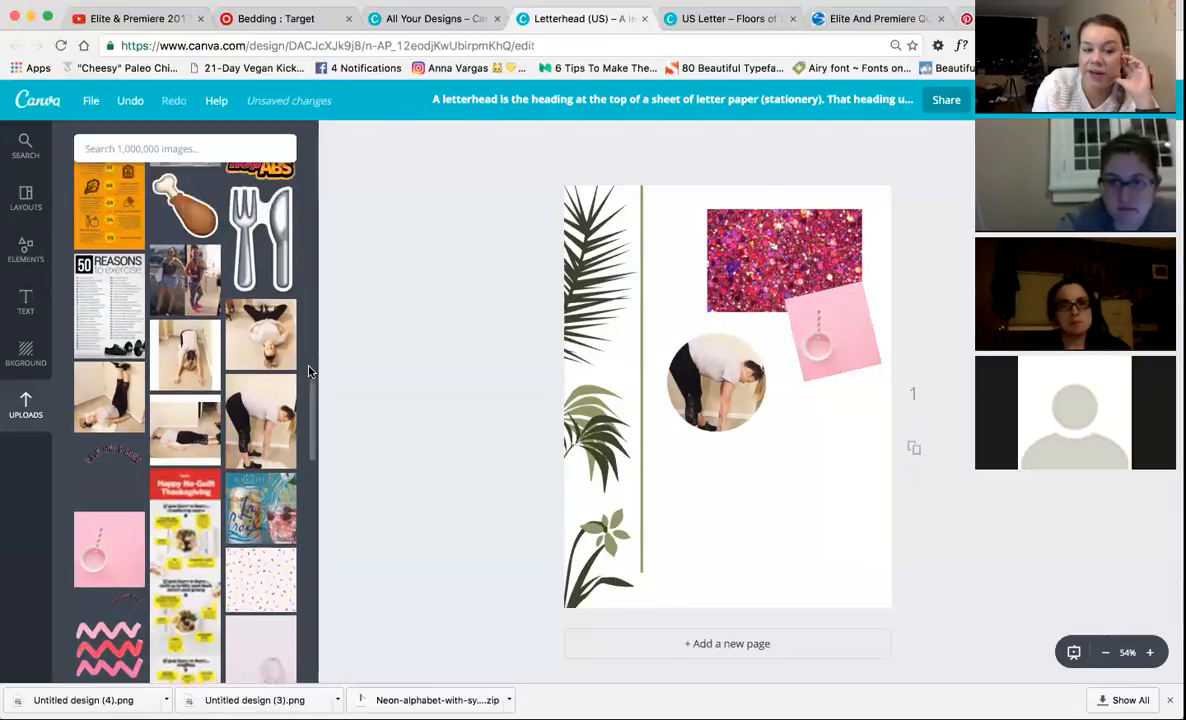
Insert the purple-bordered frame with four photo cells, shrink it and place it in the page's lower right area.
left_click(26, 203)
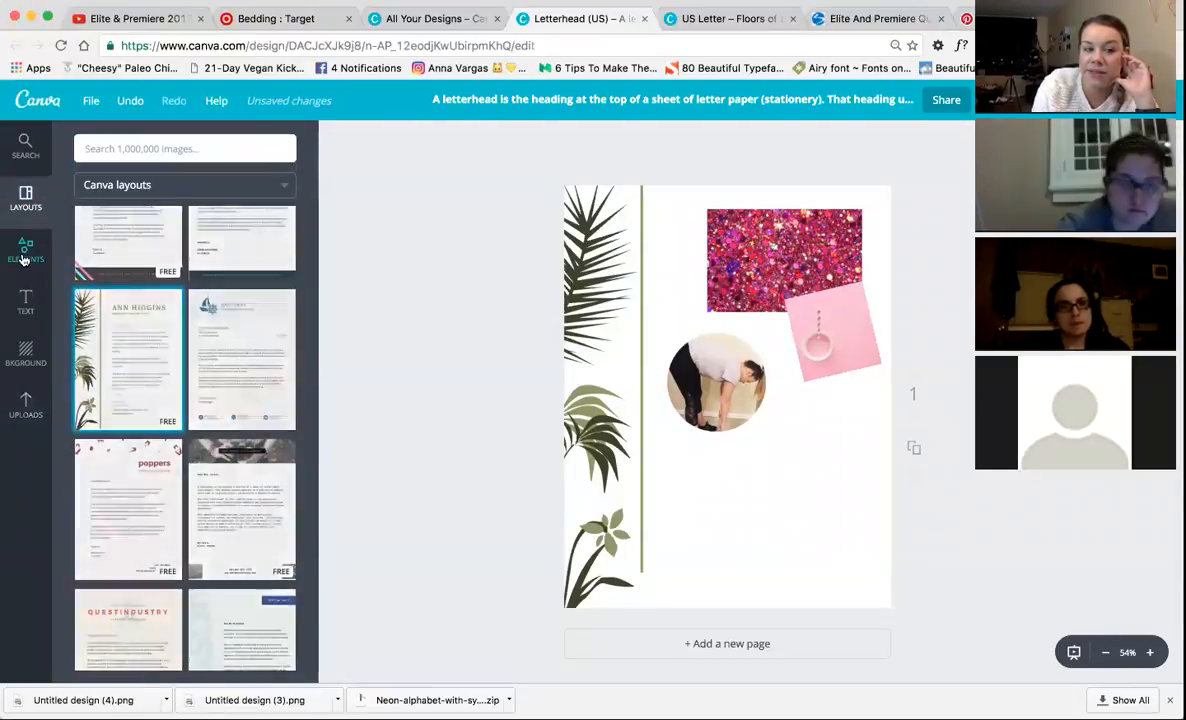
left_click(26, 250)
left_click(184, 270)
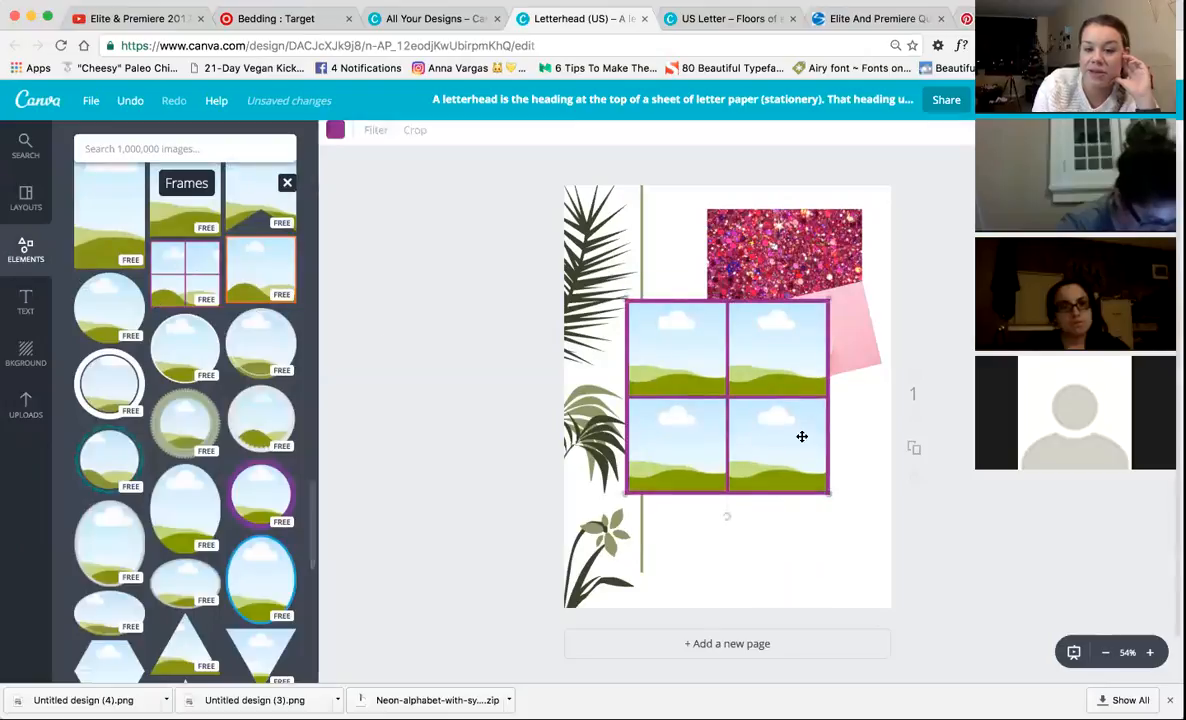
left_click_drag(828, 300, 750, 375)
left_click_drag(688, 416, 806, 492)
left_click(808, 442)
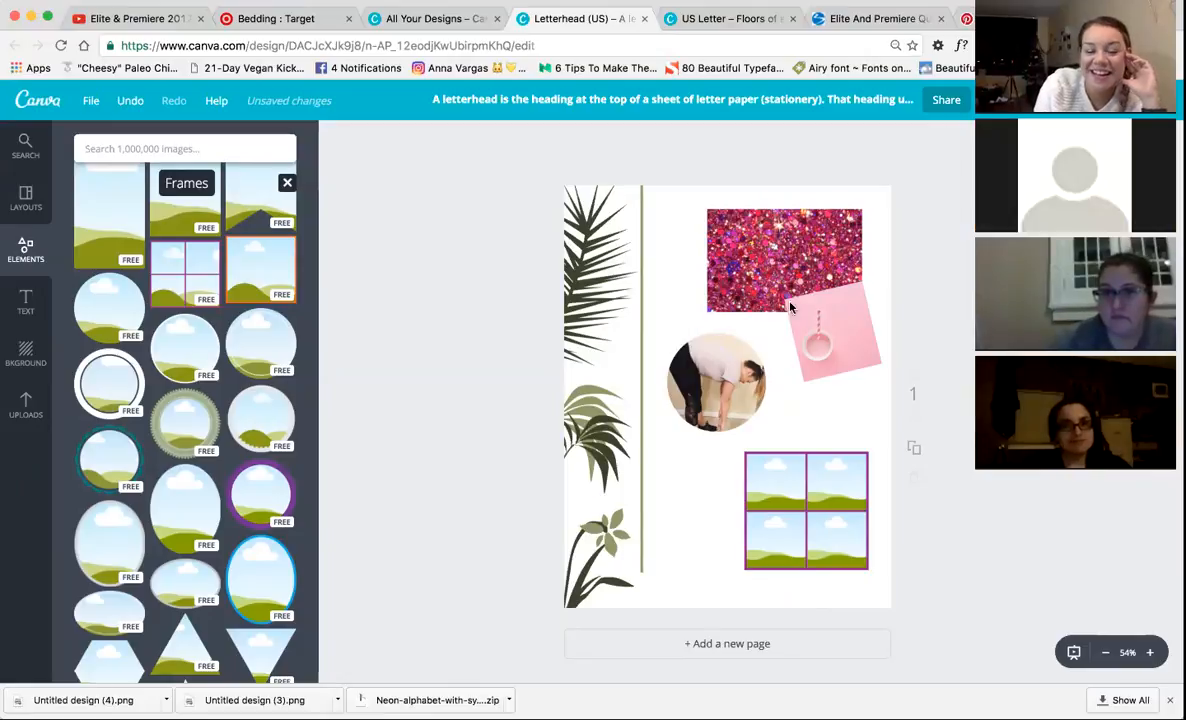
Fill the four-photo frame's top two cells with the uploaded workout programs screenshot and the black-and-white photo of a standing woman.
left_click(27, 402)
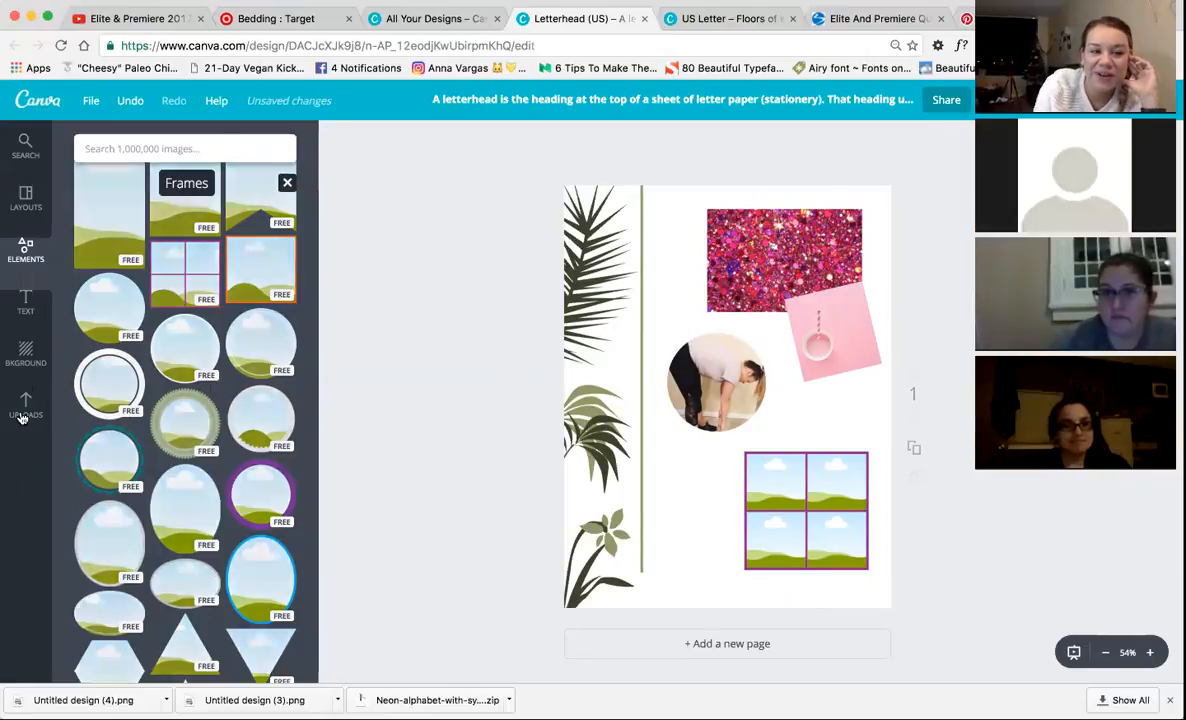
scroll(262, 244, "up", 3)
scroll(262, 244, "up", 10)
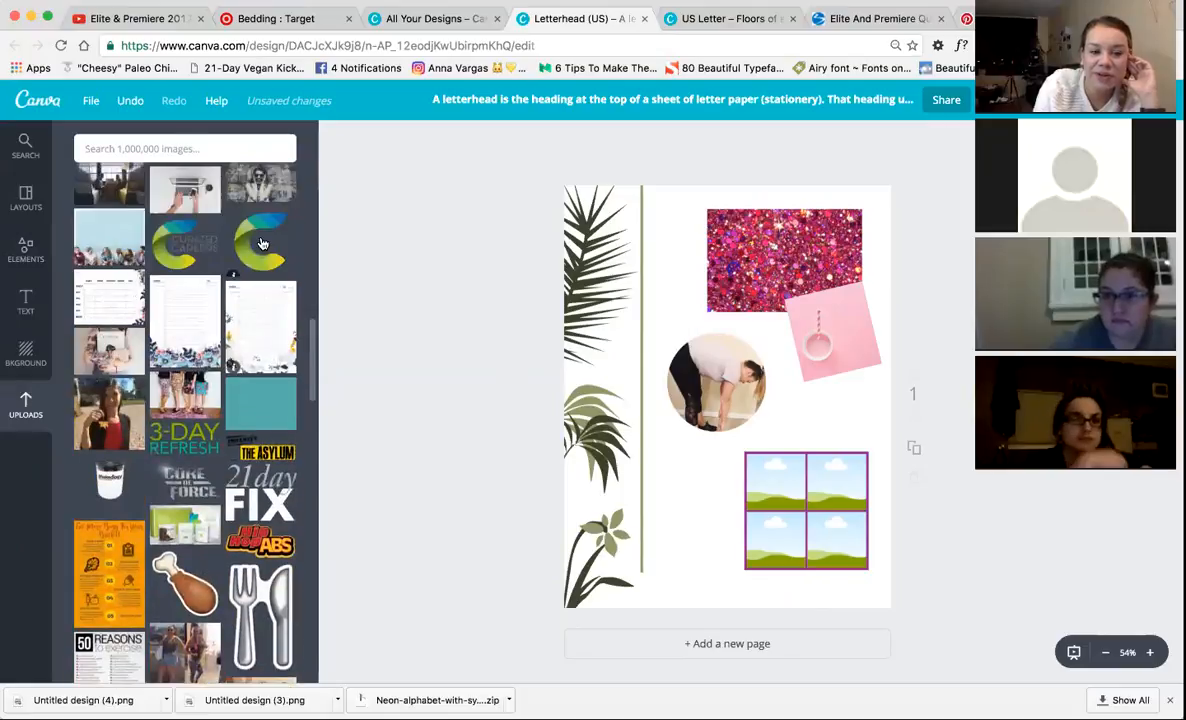
scroll(185, 400, "down", 3)
left_click_drag(185, 380, 775, 485)
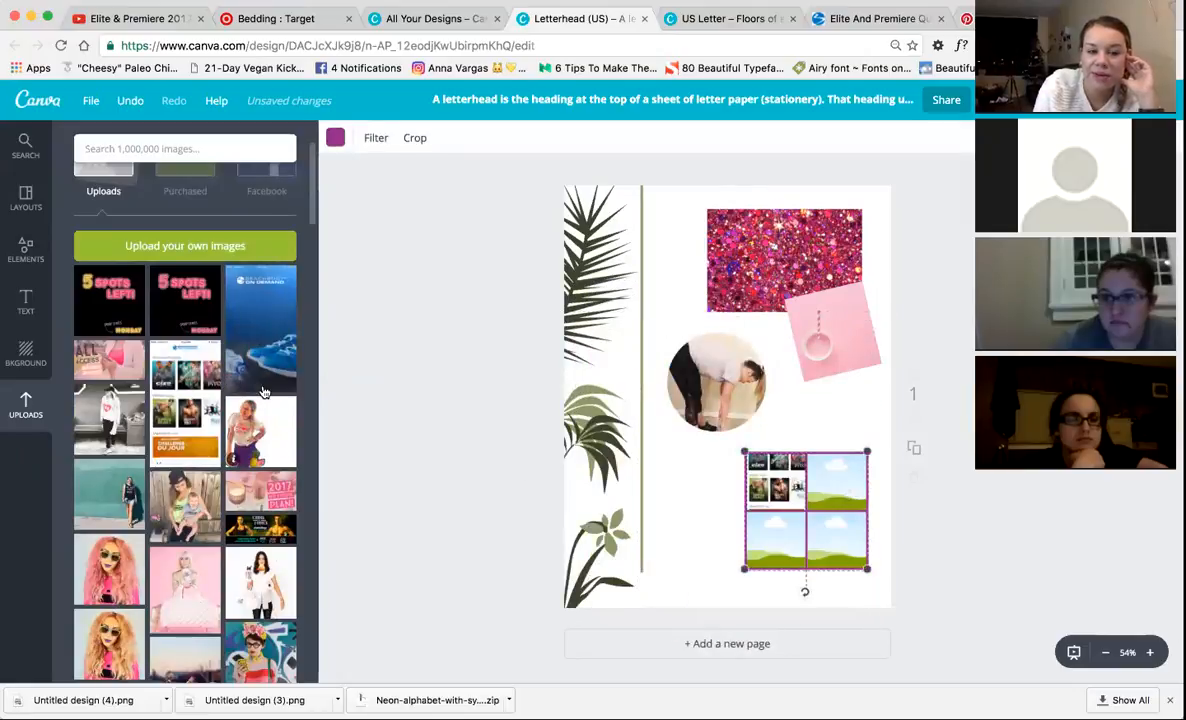
scroll(266, 497, "down", 1)
left_click_drag(101, 387, 840, 481)
left_click_drag(836, 481, 834, 484)
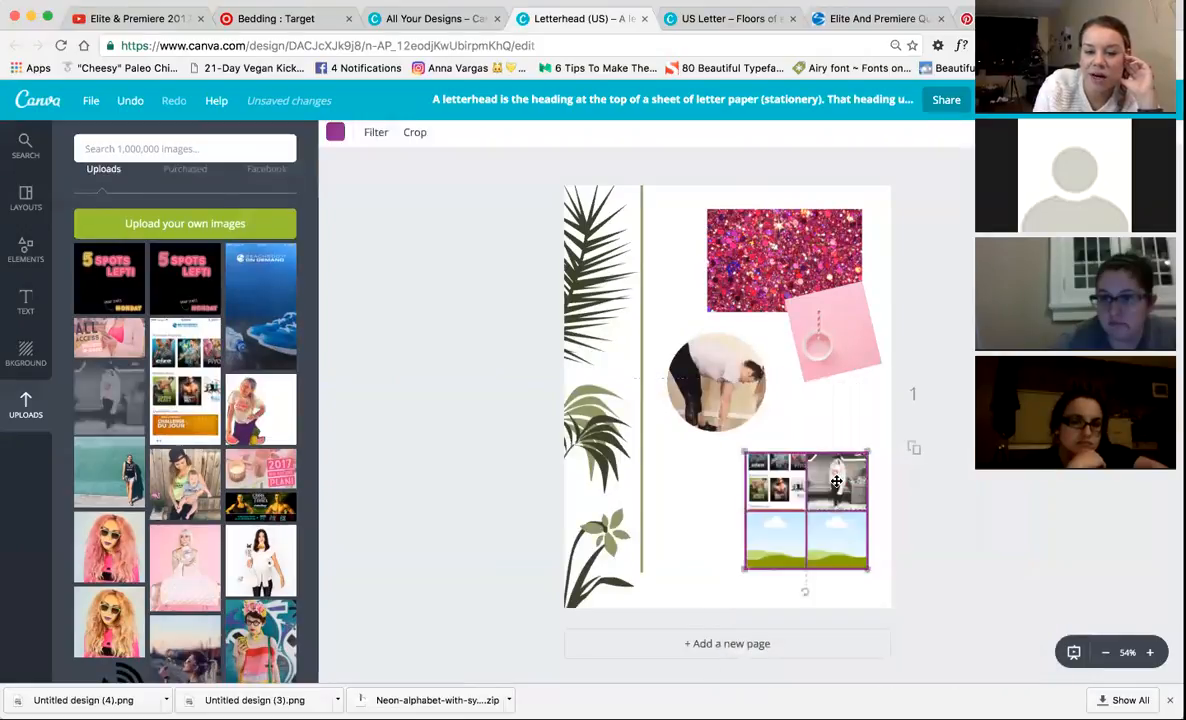
Fill the frame's bottom two cells with the teal wall photo and the photo of a woman in a lilac skirt.
left_click_drag(113, 458, 770, 537)
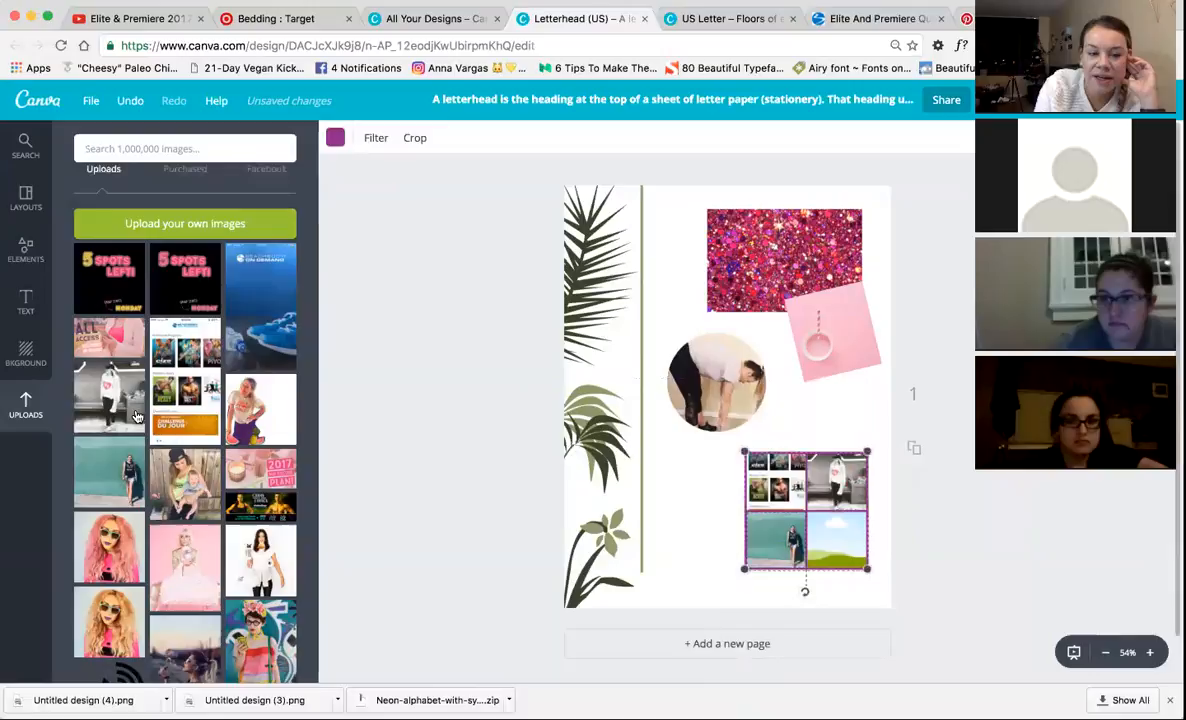
scroll(277, 583, "down", 5)
scroll(277, 583, "down", 2)
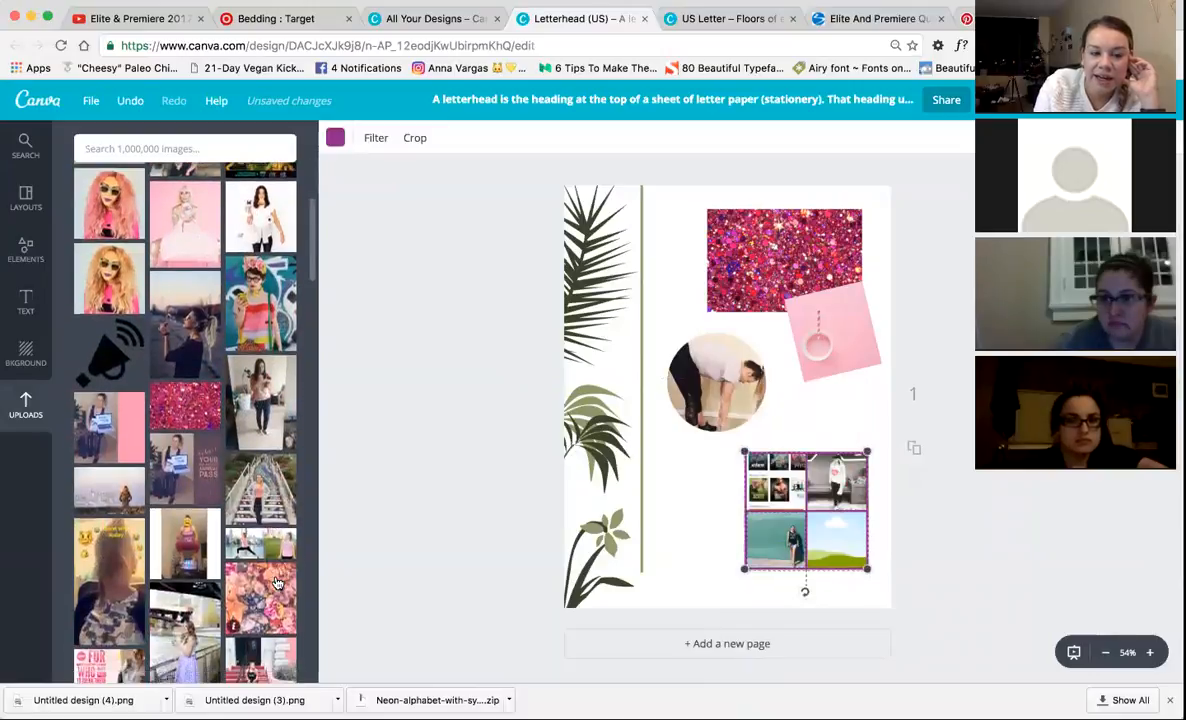
scroll(277, 583, "down", 5)
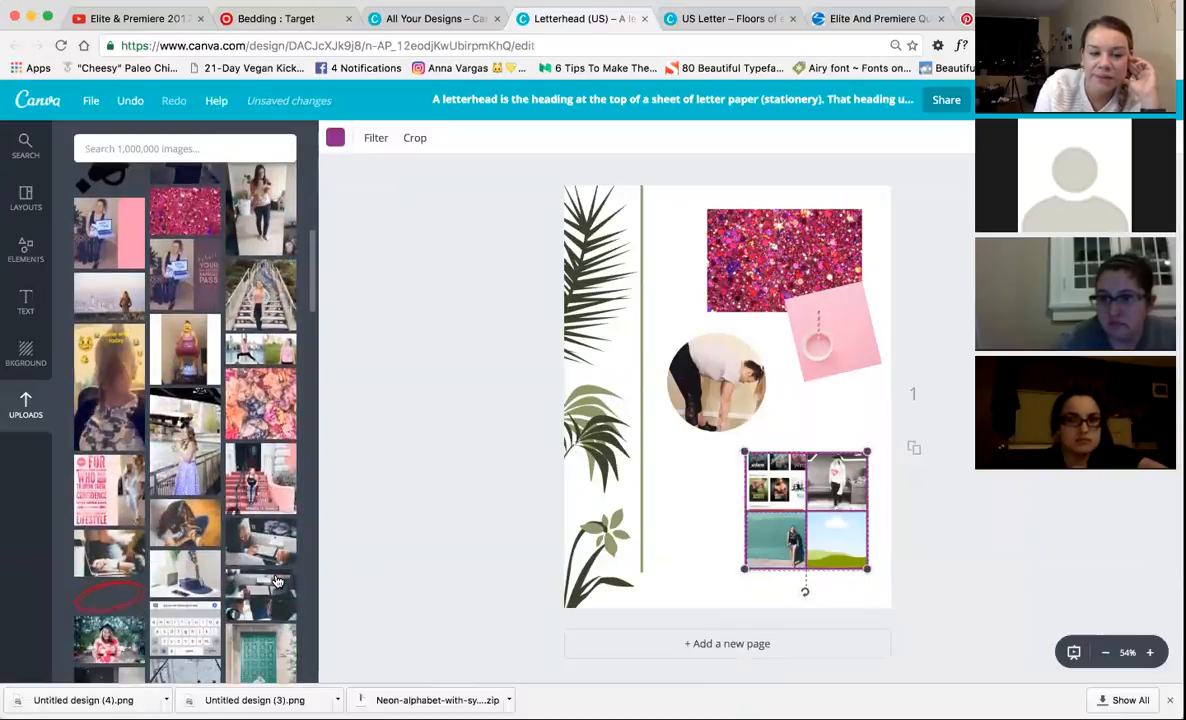
left_click_drag(171, 282, 836, 541)
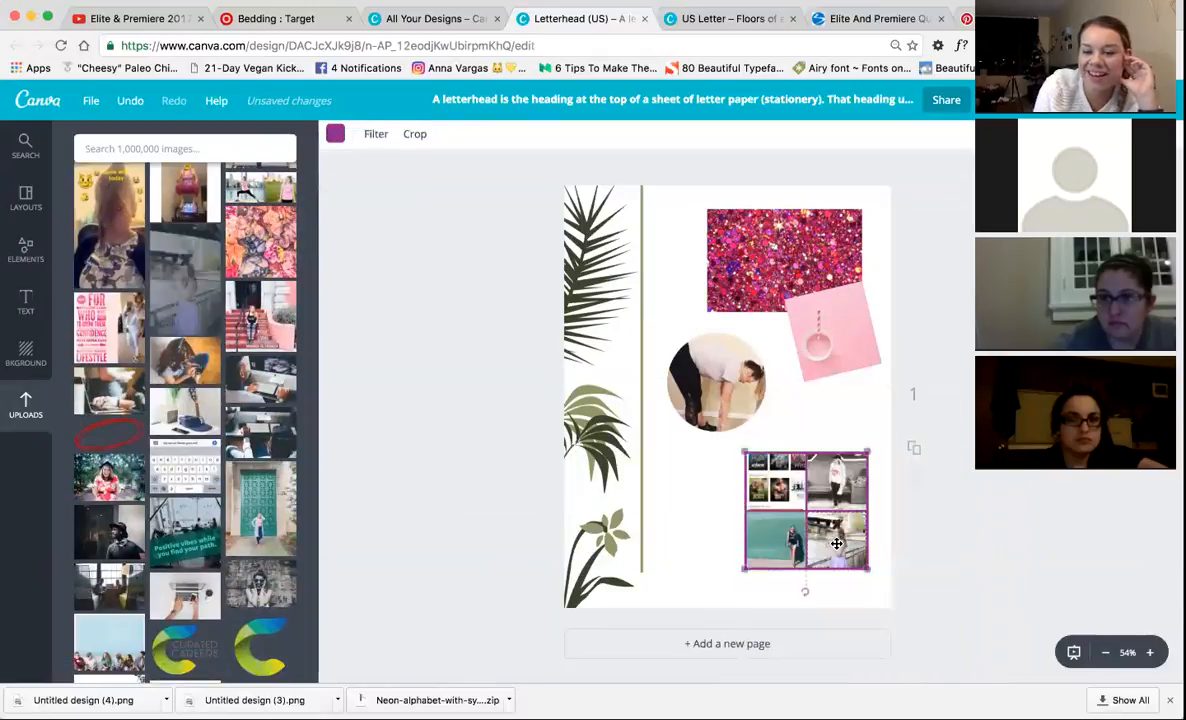
Tilt the four-photo frame slightly counterclockwise and recolour its border with the custom light pink ff99d2.
mouse_move(803, 592)
left_mouse_down()
mouse_move(746, 566)
mouse_move(860, 564)
mouse_move(800, 585)
mouse_move(807, 577)
left_mouse_up()
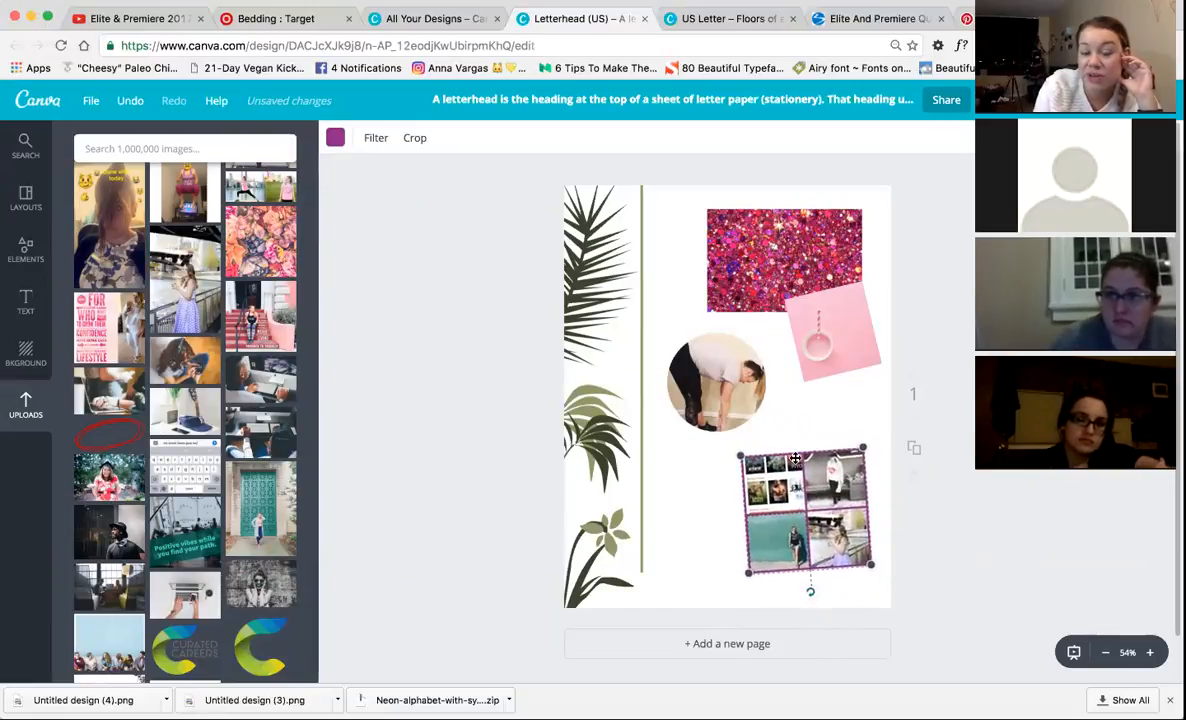
left_click(335, 137)
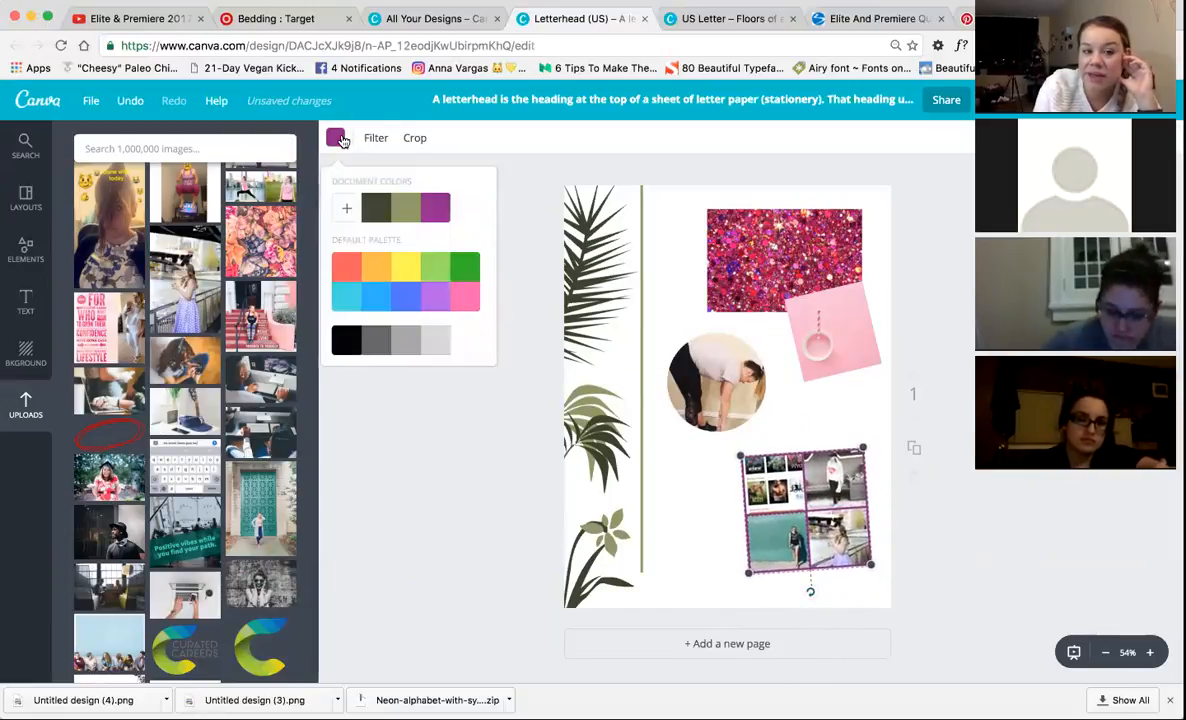
left_click(347, 210)
mouse_move(457, 250)
left_mouse_down()
mouse_move(433, 268)
mouse_move(424, 258)
mouse_move(455, 289)
mouse_move(414, 252)
mouse_move(447, 276)
left_mouse_up()
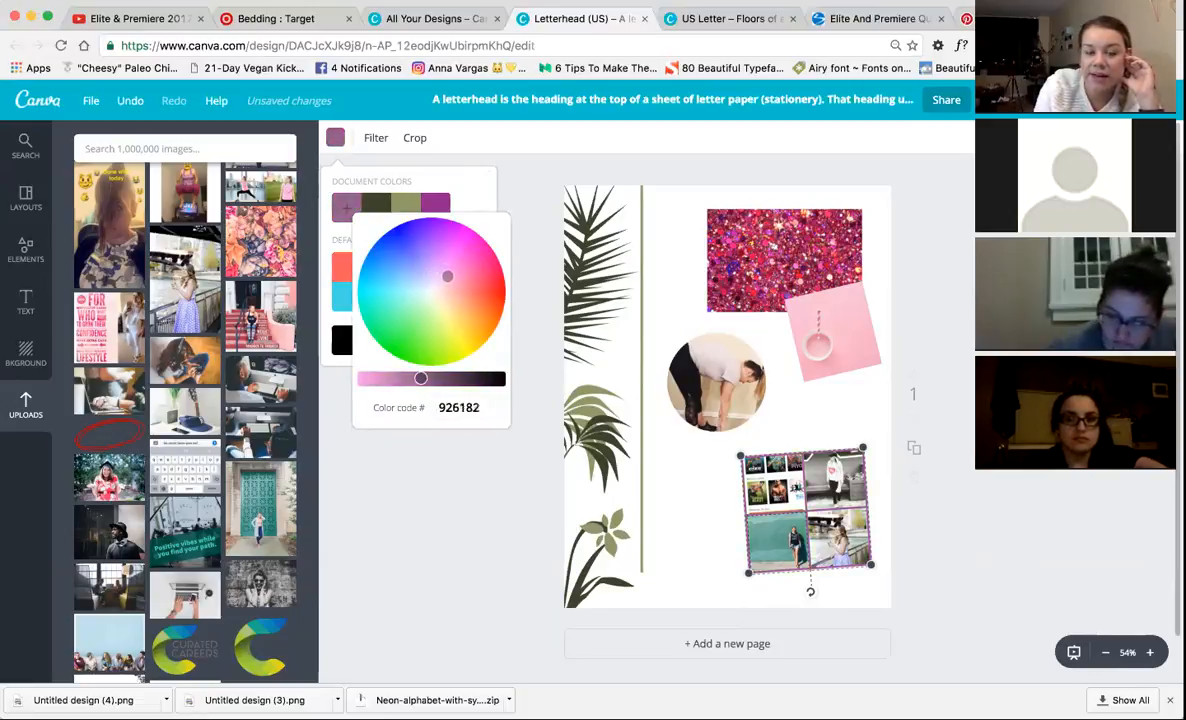
left_click_drag(421, 378, 362, 378)
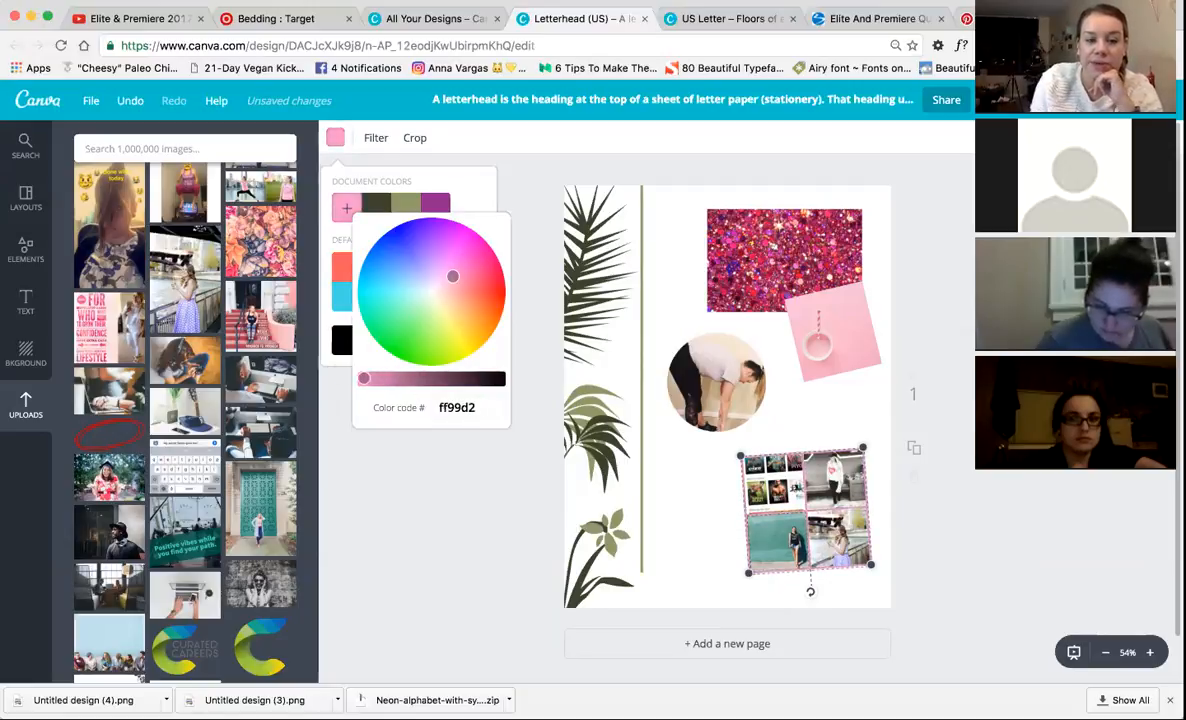
left_click(518, 185)
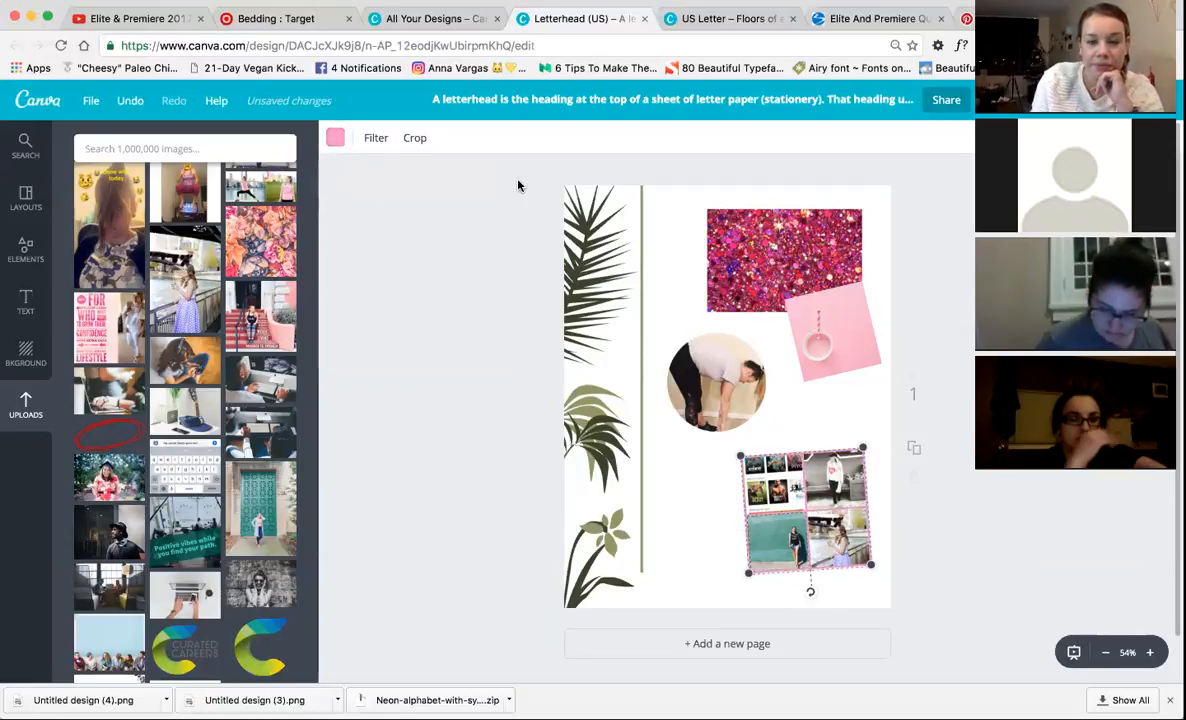
Recolour the vertical line beside the palm leaves with the same light pink as the four-photo frame's border.
left_click(640, 510)
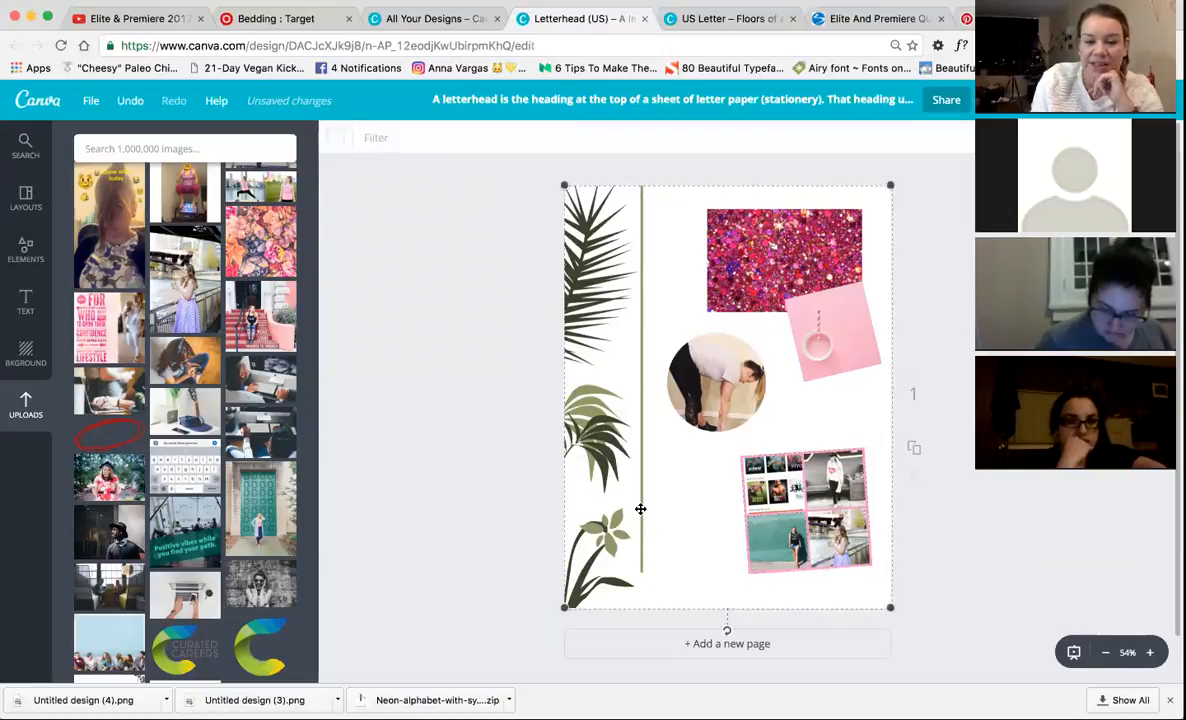
left_click(336, 139)
left_click(378, 204)
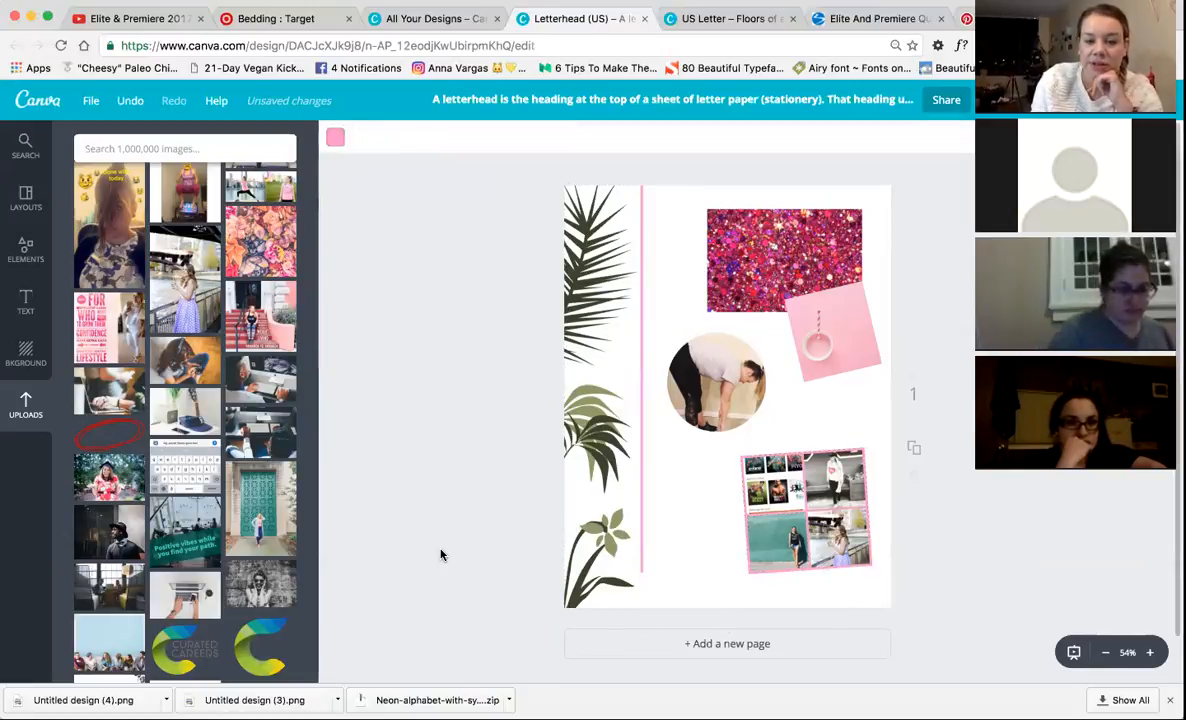
left_click(441, 555)
scroll(239, 373, "up", 2)
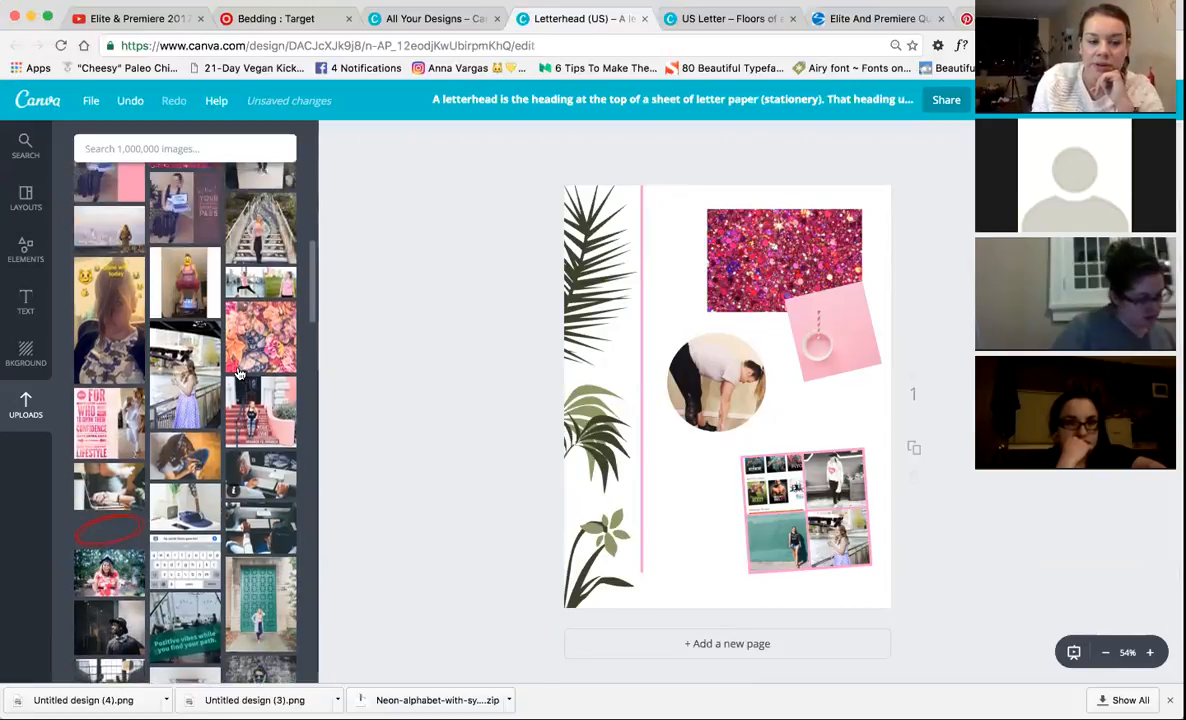
scroll(239, 373, "up", 5)
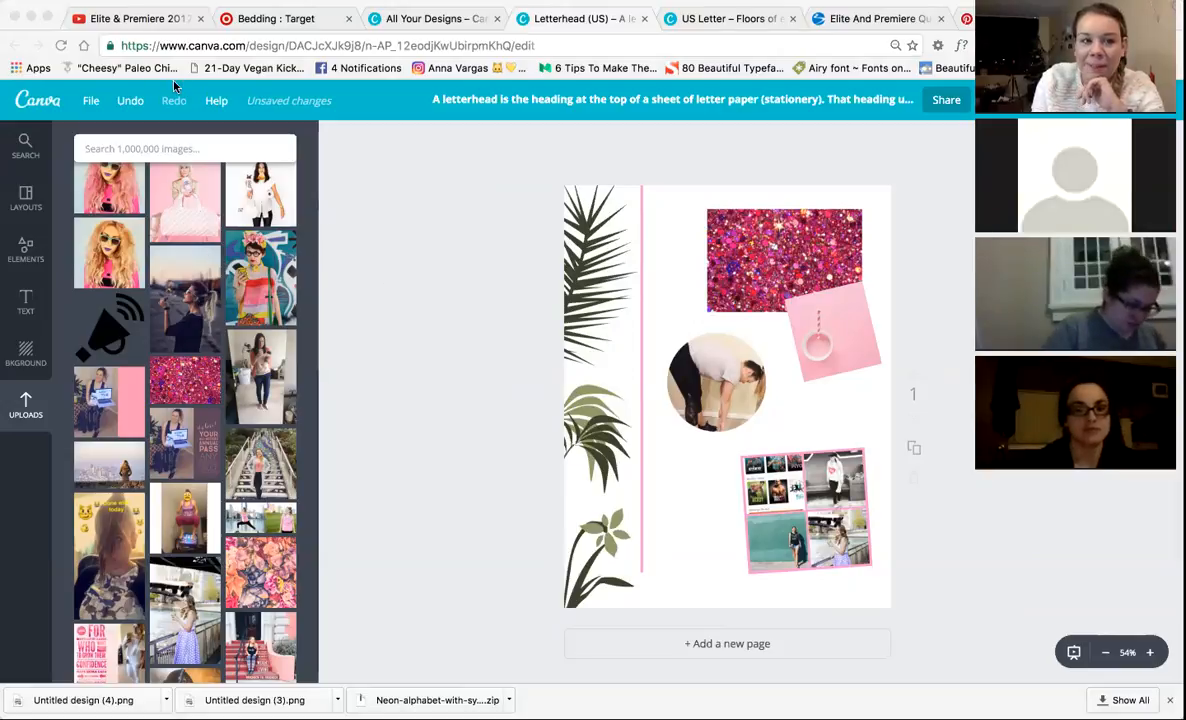
left_click(387, 274)
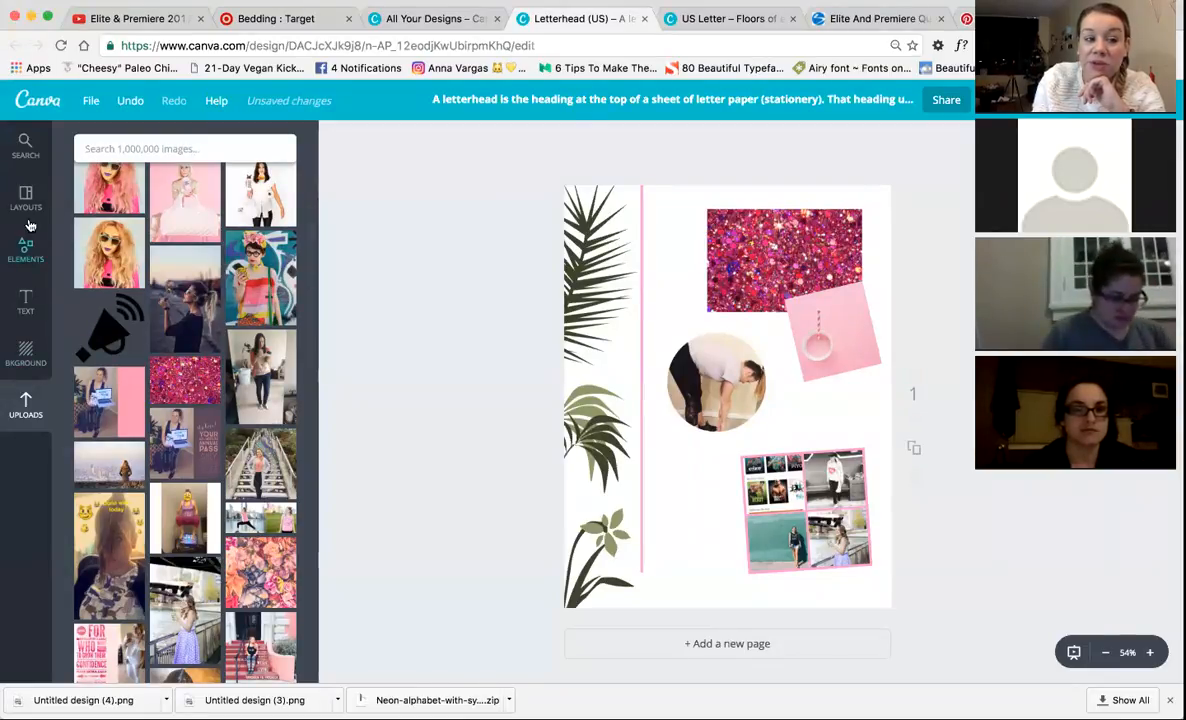
Add a second page and apply the Regal Lords Polo Club letterhead layout with the red horse to it.
left_click(692, 650)
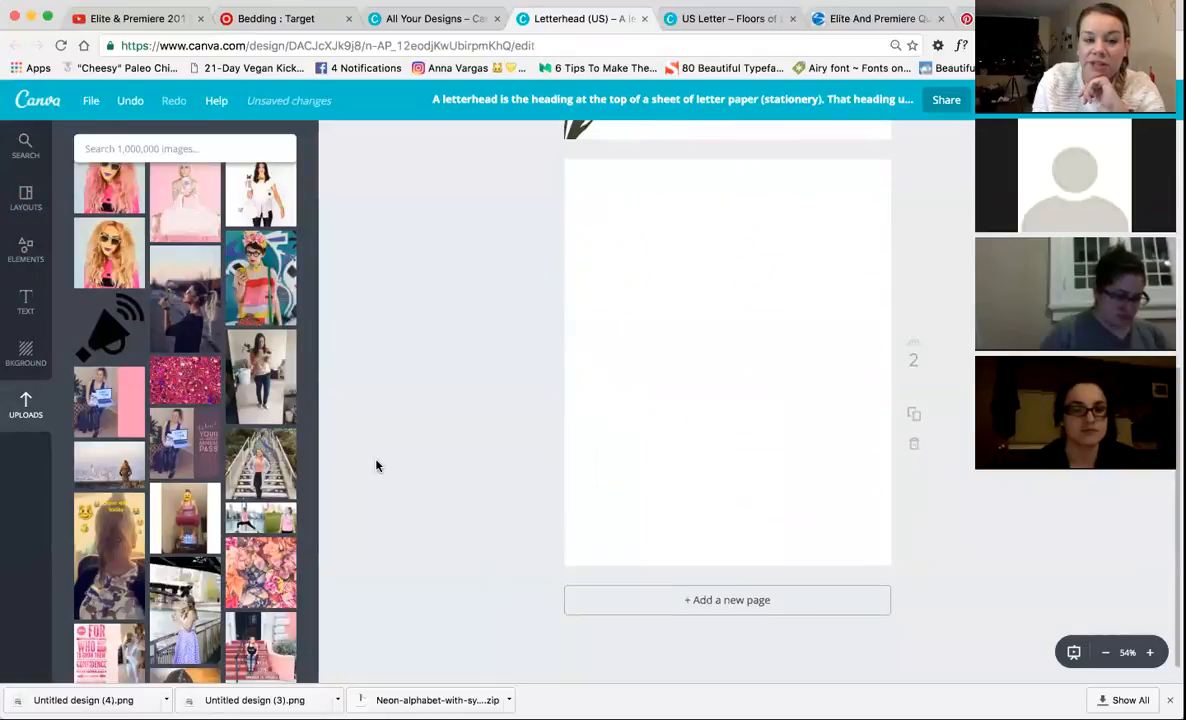
left_click(22, 195)
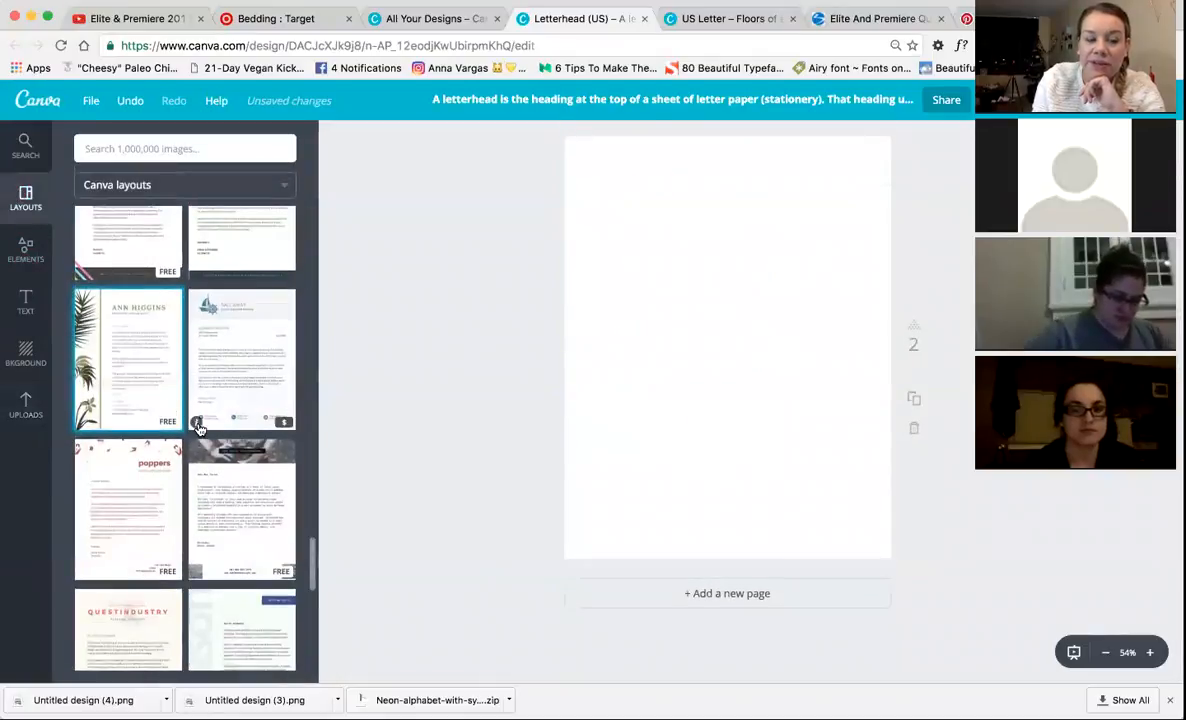
scroll(125, 340, "down", 1)
scroll(231, 540, "down", 5)
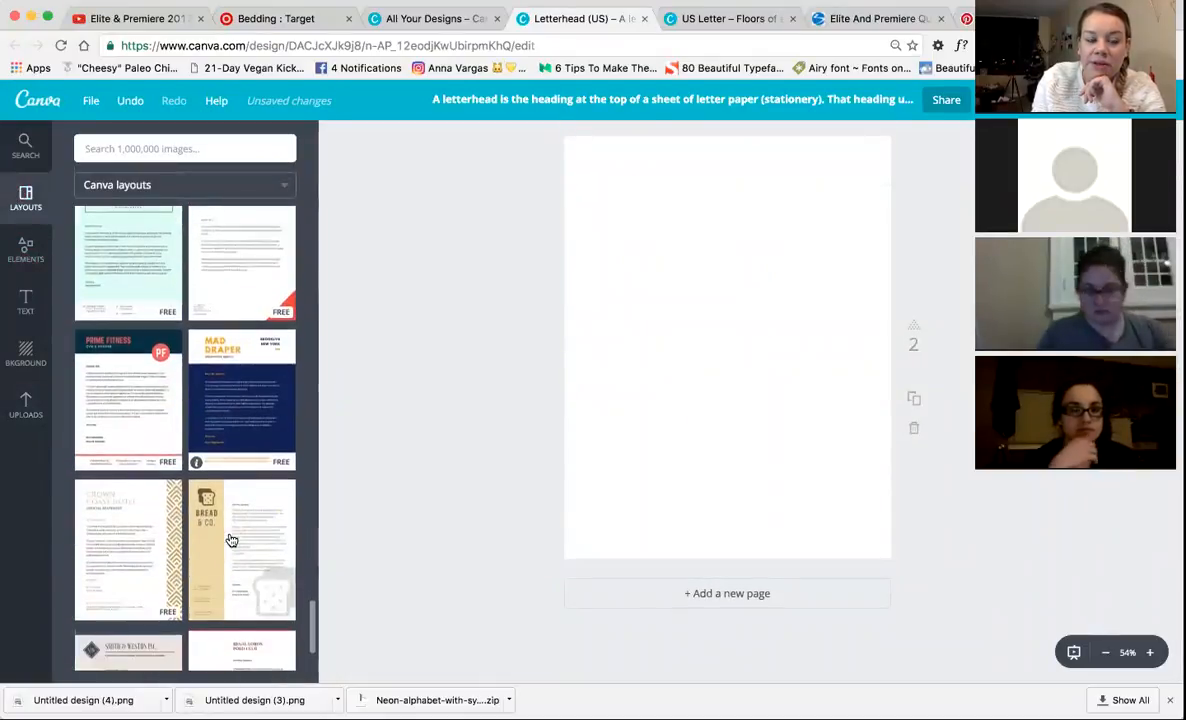
scroll(146, 482, "down", 3)
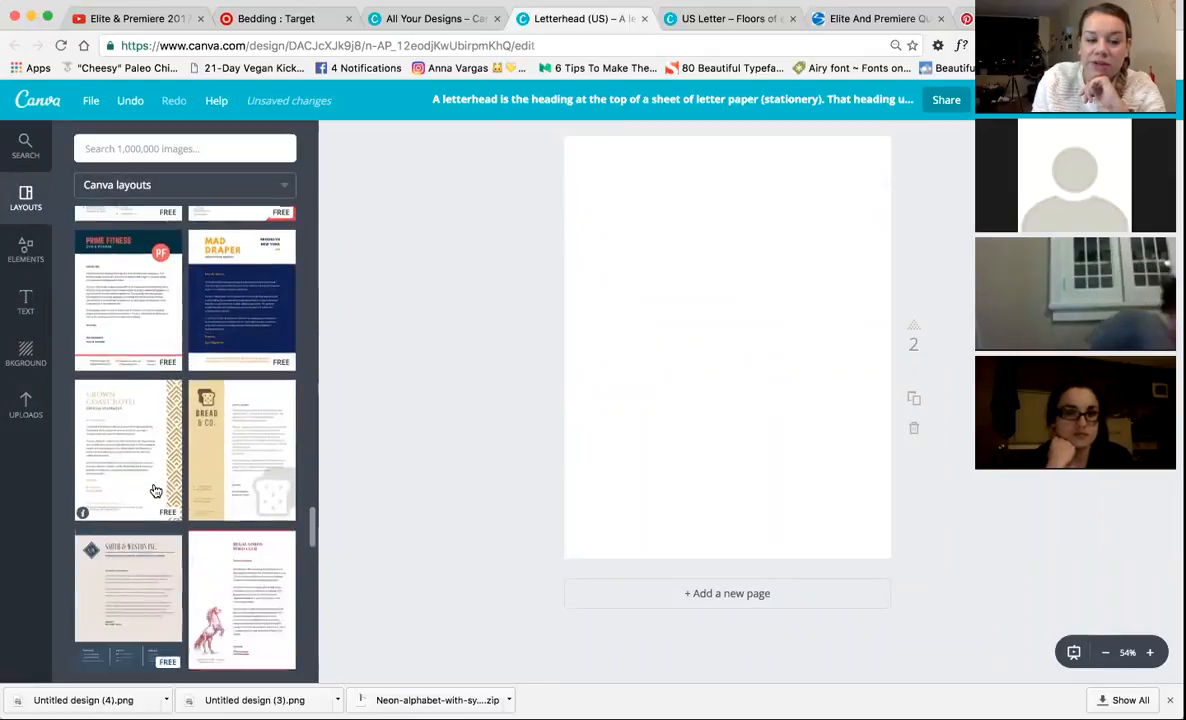
scroll(283, 427, "down", 2)
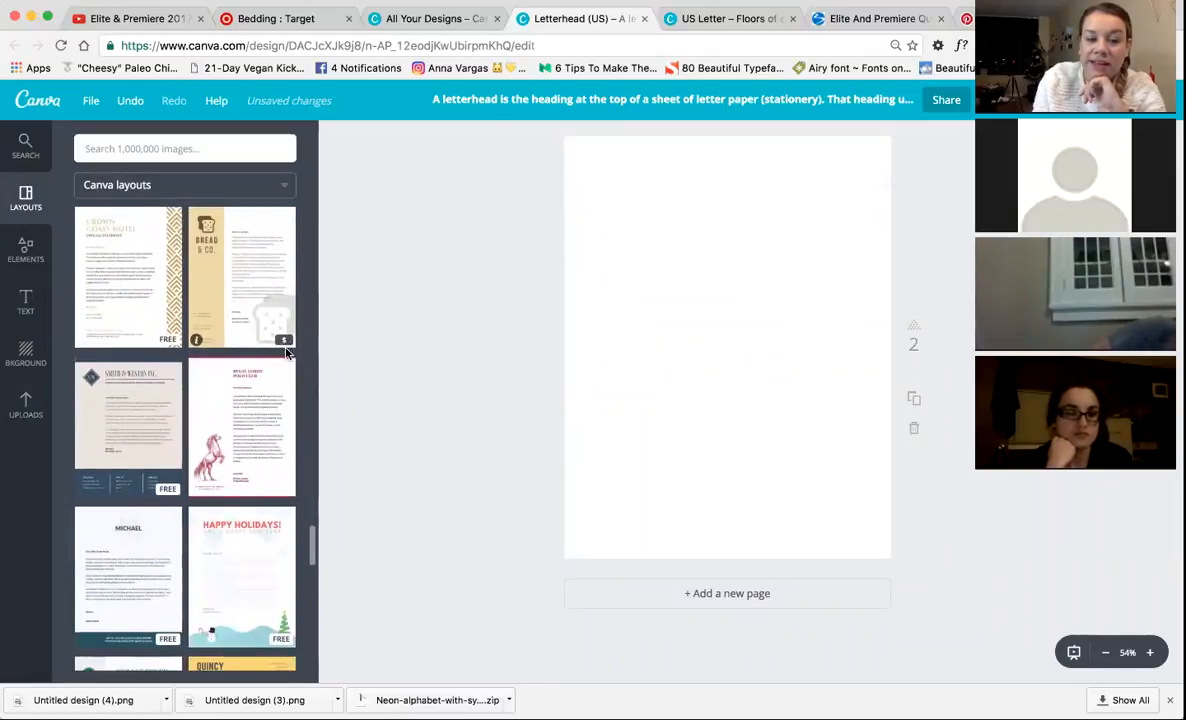
left_click(240, 455)
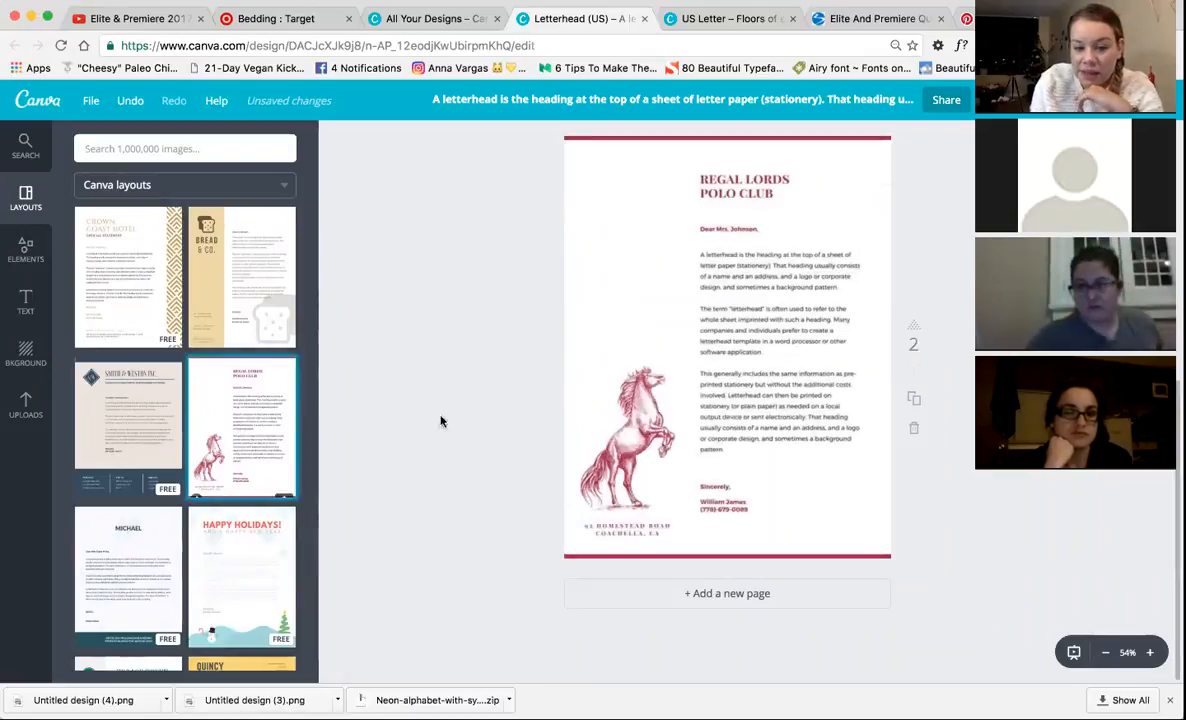